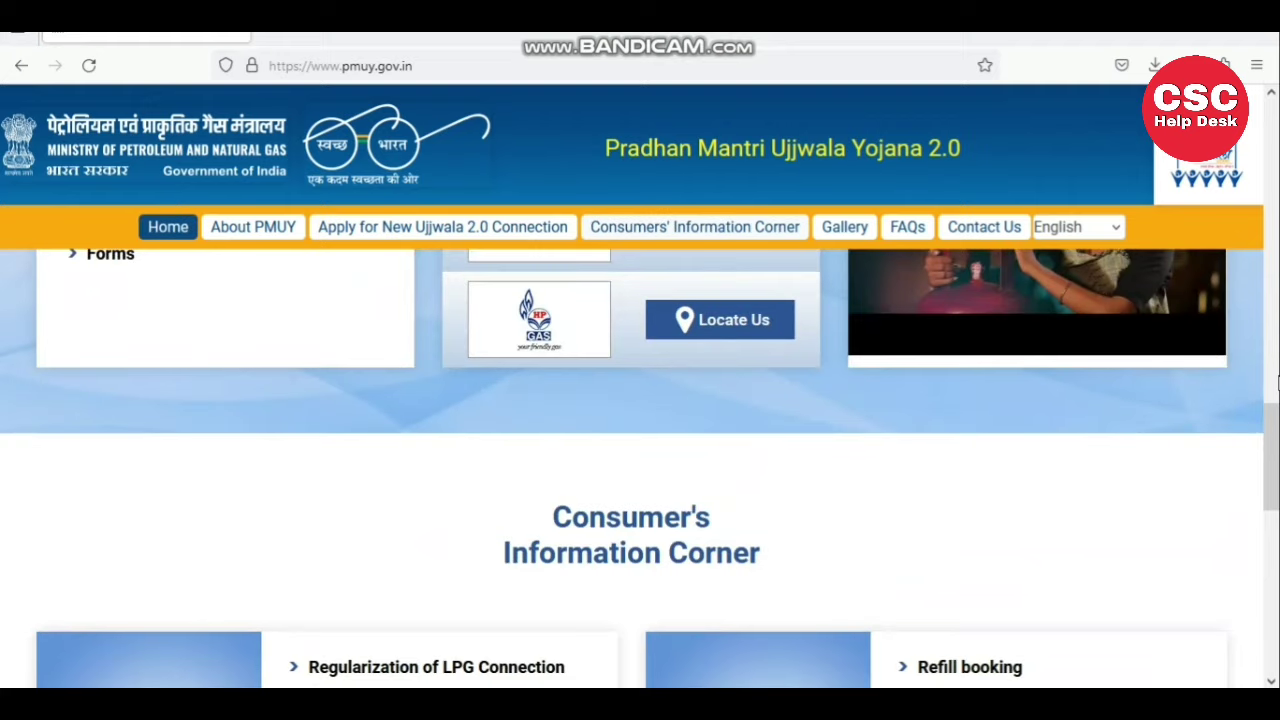
- Open the Apply for New Ujjwala 2.0 Connection page and scroll to its required documents list
{"action": "scroll", "coordinate": [1277, 382], "scroll_direction": "up", "scroll_amount": 4}
{"action": "left_click_drag", "start_coordinate": [1277, 382], "coordinate": [1277, 313]}
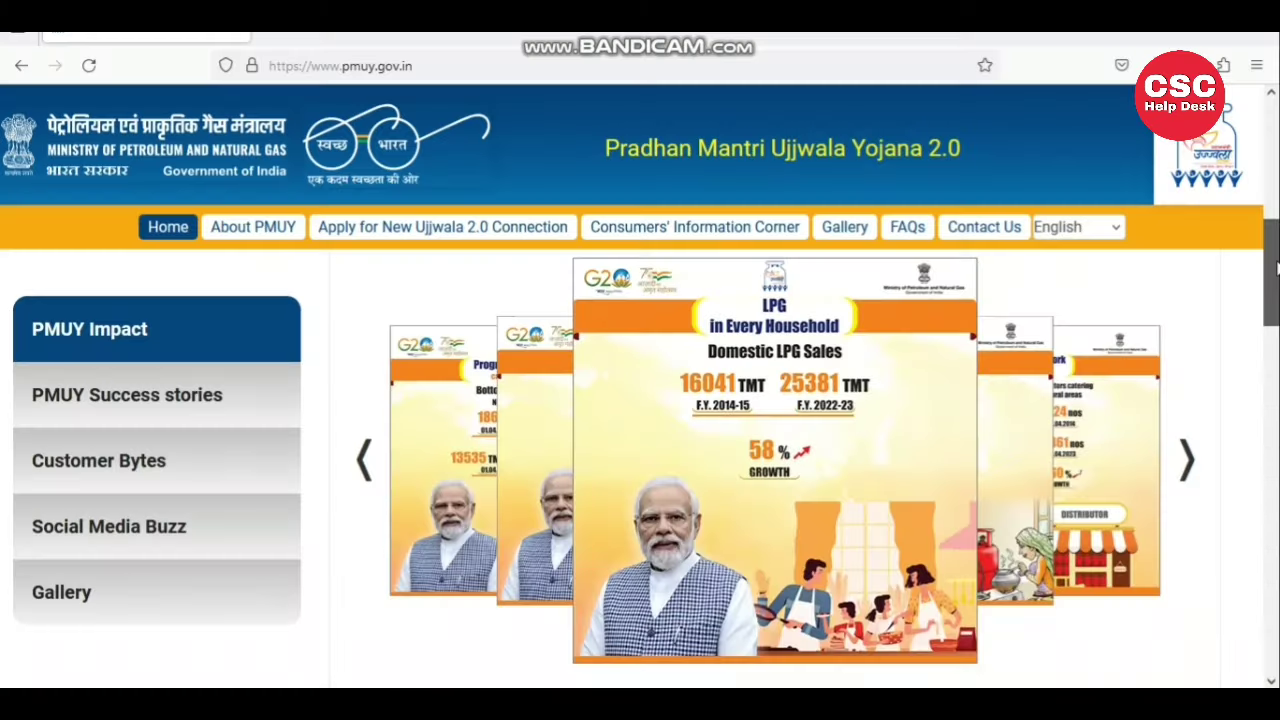
{"action": "scroll", "coordinate": [1276, 152], "scroll_direction": "up", "scroll_amount": 5}
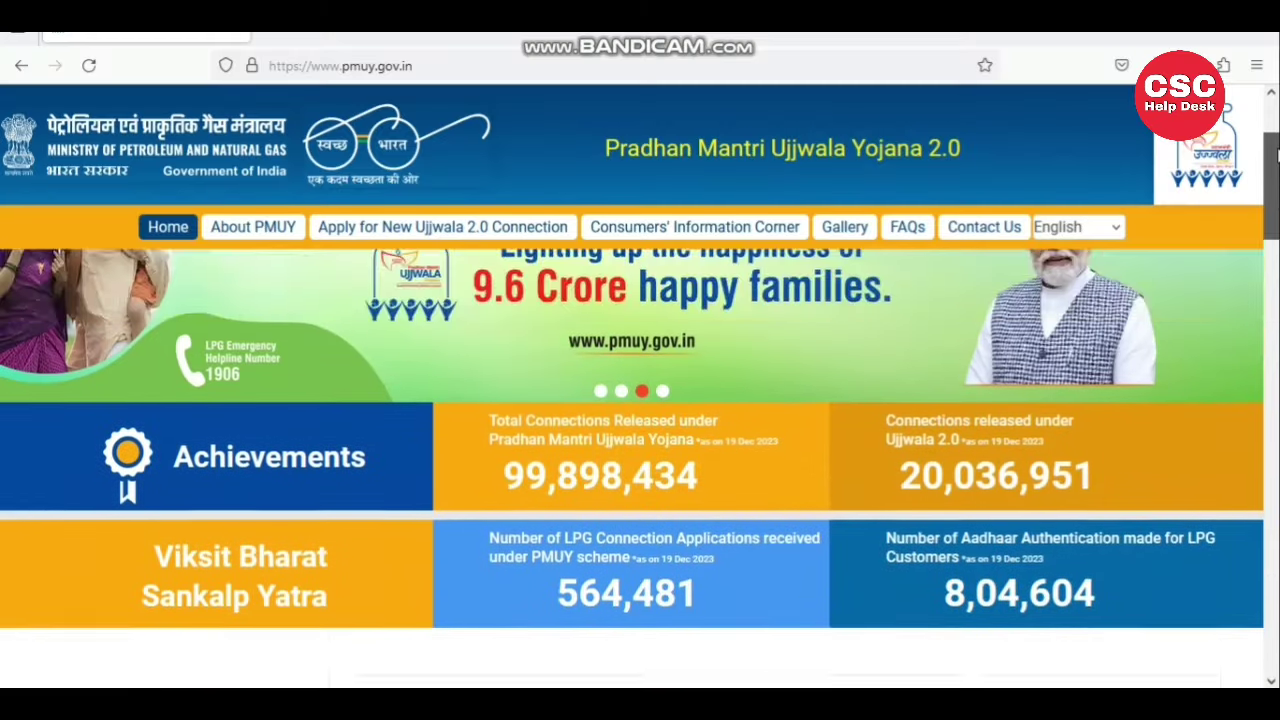
{"action": "left_click_drag", "start_coordinate": [1276, 152], "coordinate": [1276, 118]}
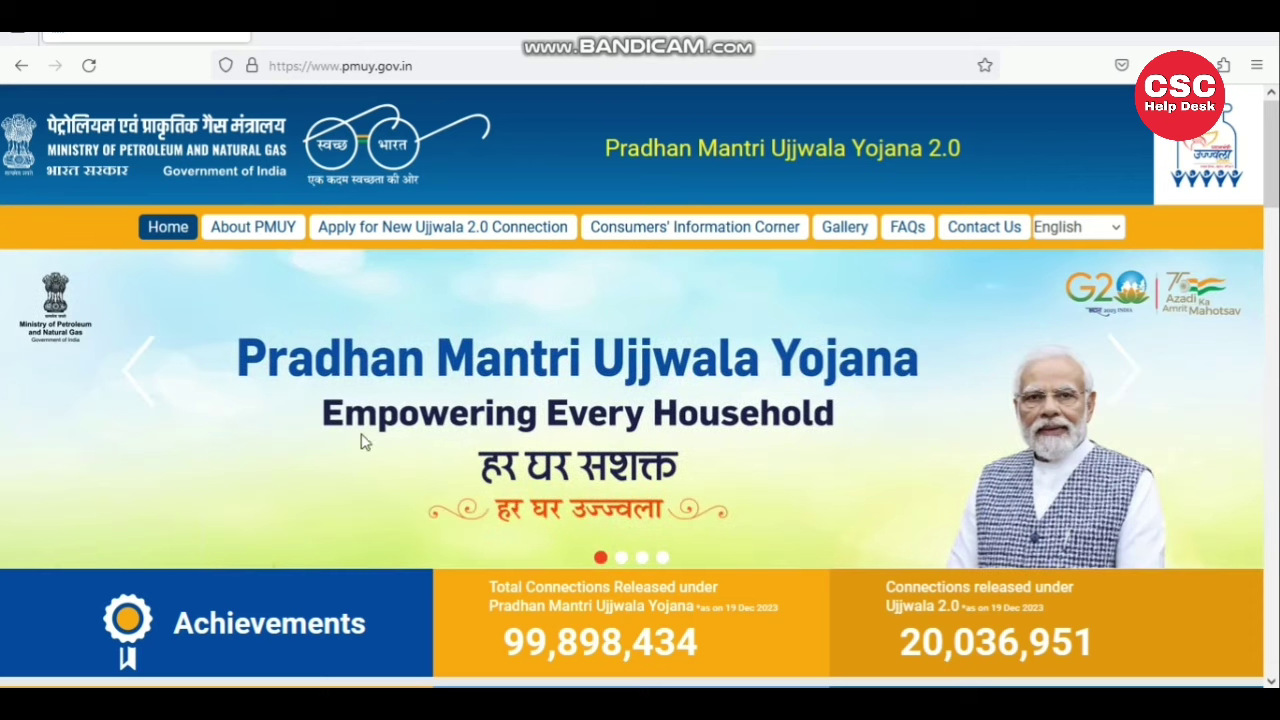
{"action": "left_click", "coordinate": [438, 247]}
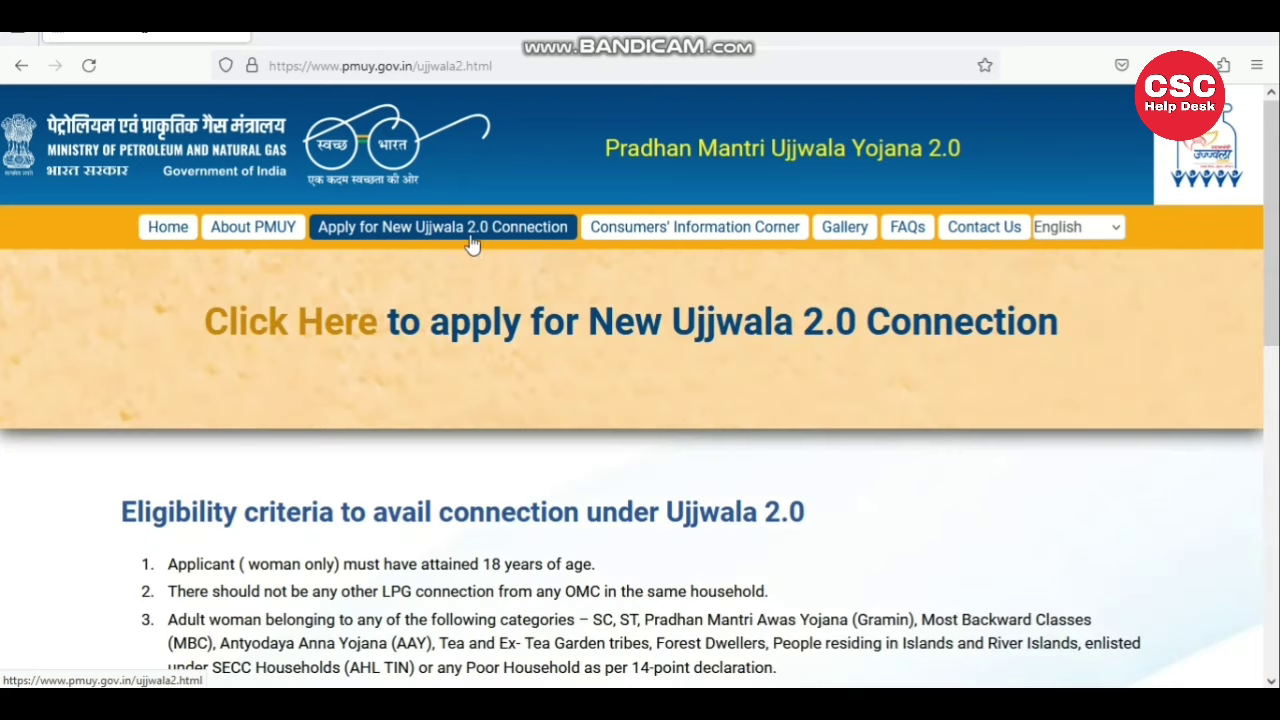
{"action": "left_click_drag", "start_coordinate": [1272, 176], "coordinate": [1274, 280]}
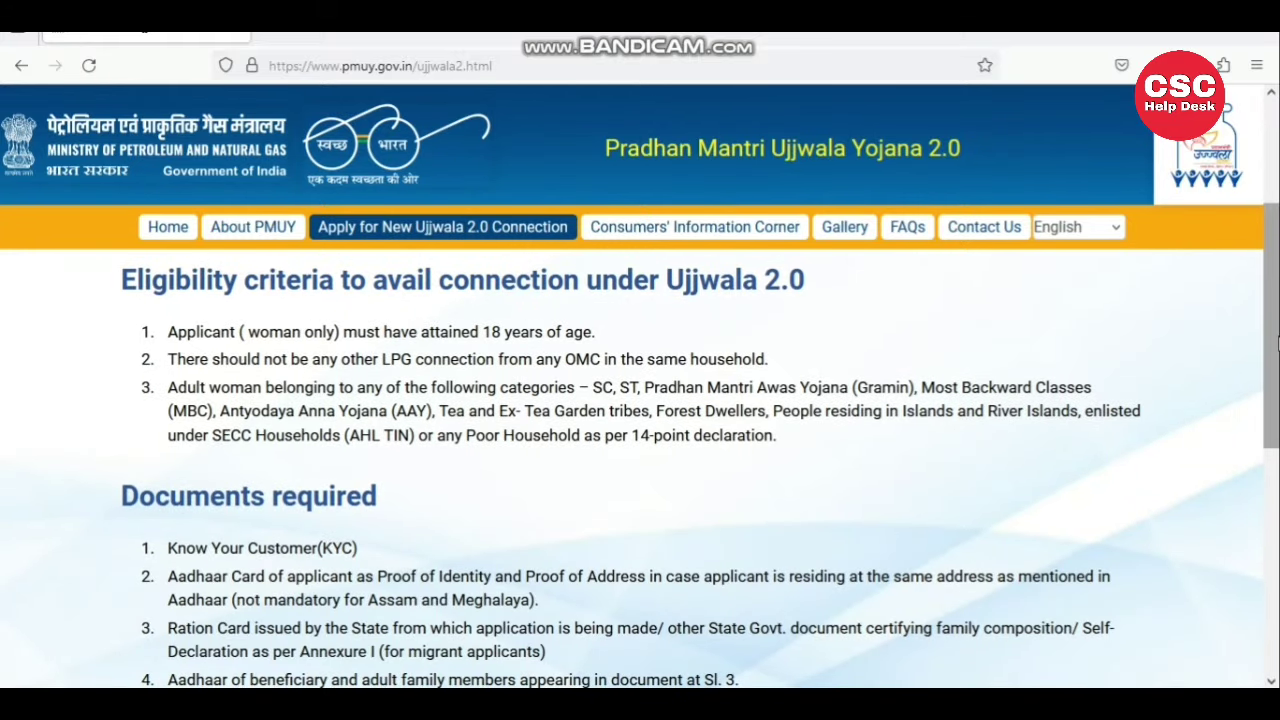
{"action": "left_click_drag", "start_coordinate": [1276, 343], "coordinate": [1276, 508]}
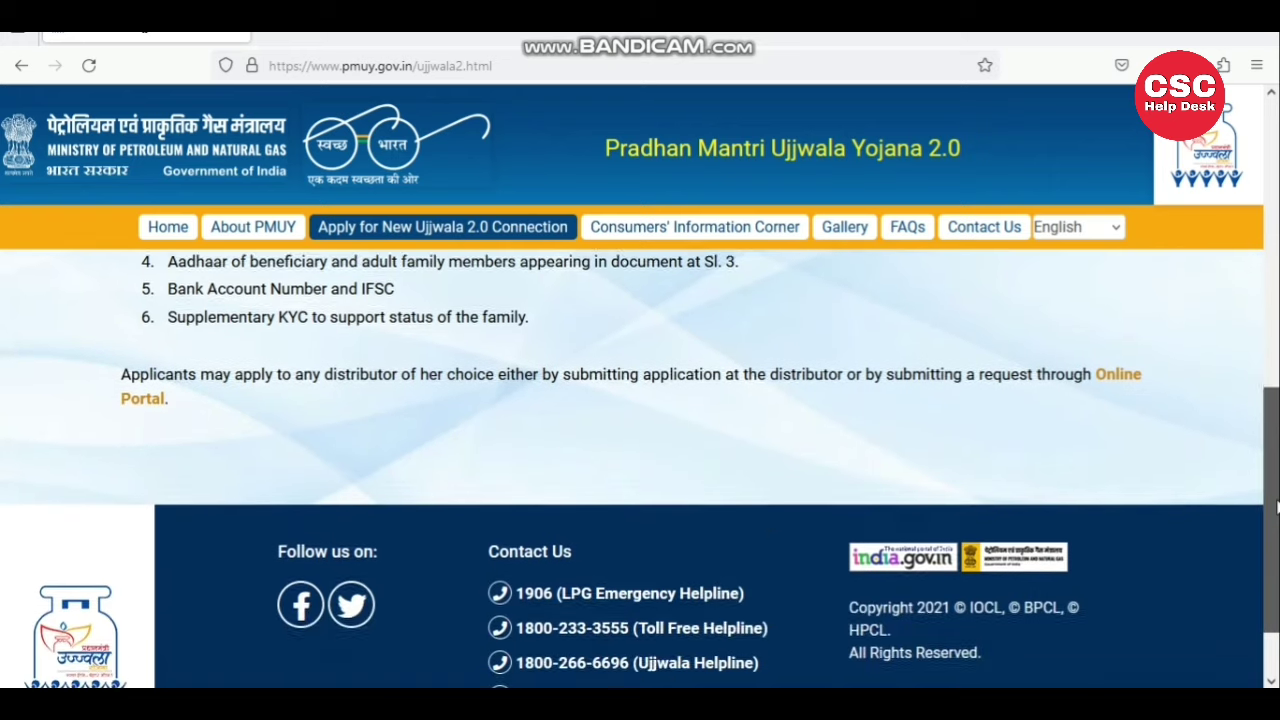
{"action": "scroll", "coordinate": [1276, 508], "scroll_direction": "down", "scroll_amount": 1}
{"action": "scroll", "coordinate": [463, 520], "scroll_direction": "up", "scroll_amount": 3}
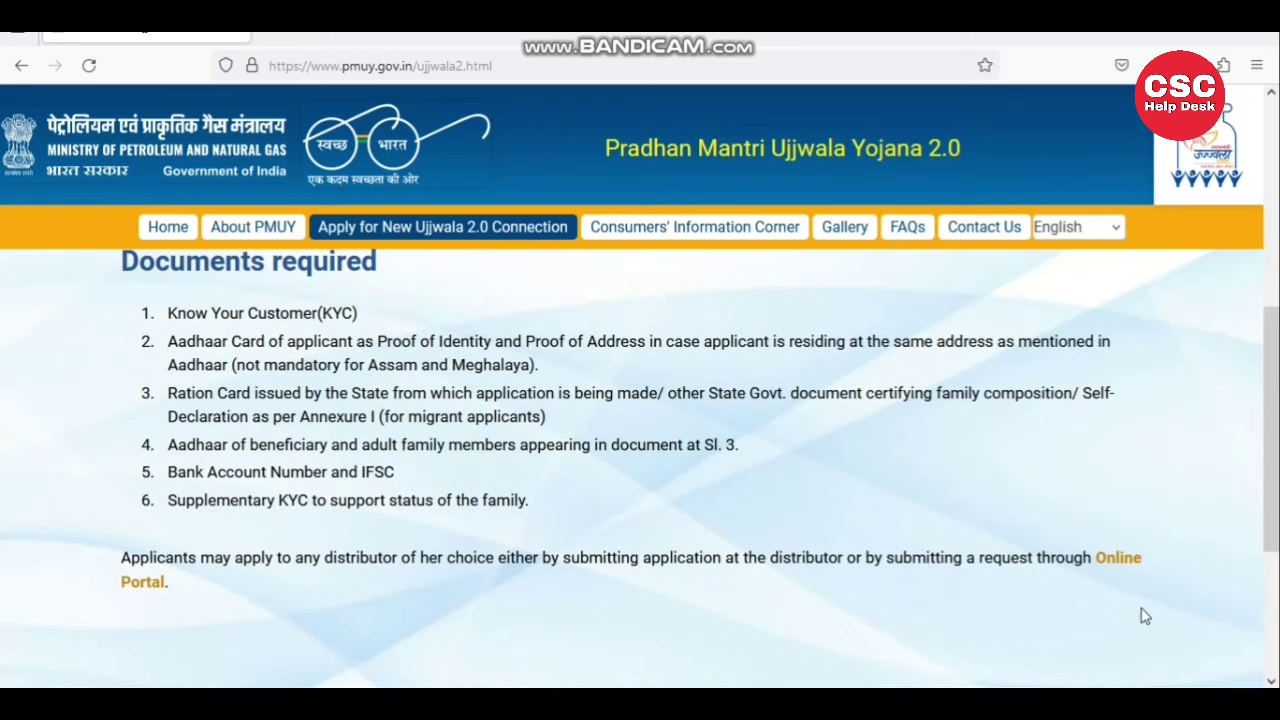
- Start the HP Gas online application from the Online Portal's gas company choices
{"action": "left_click", "coordinate": [1097, 562]}
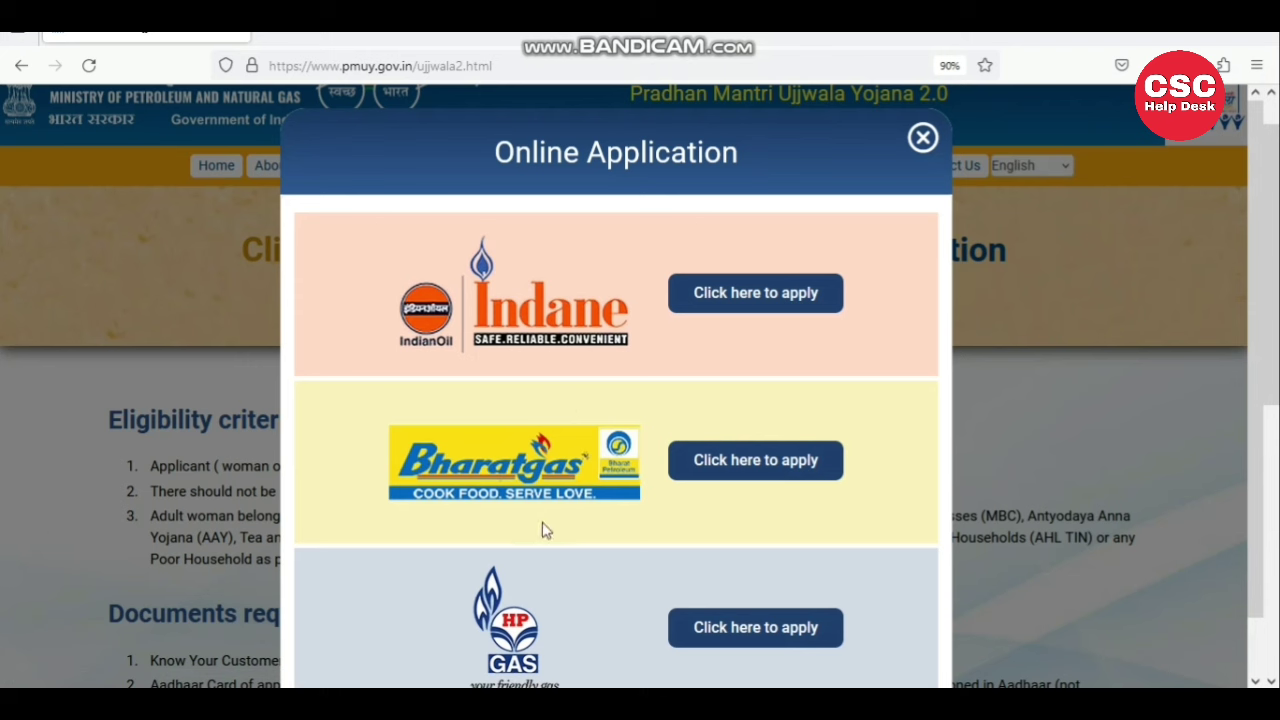
{"action": "left_click", "coordinate": [745, 630]}
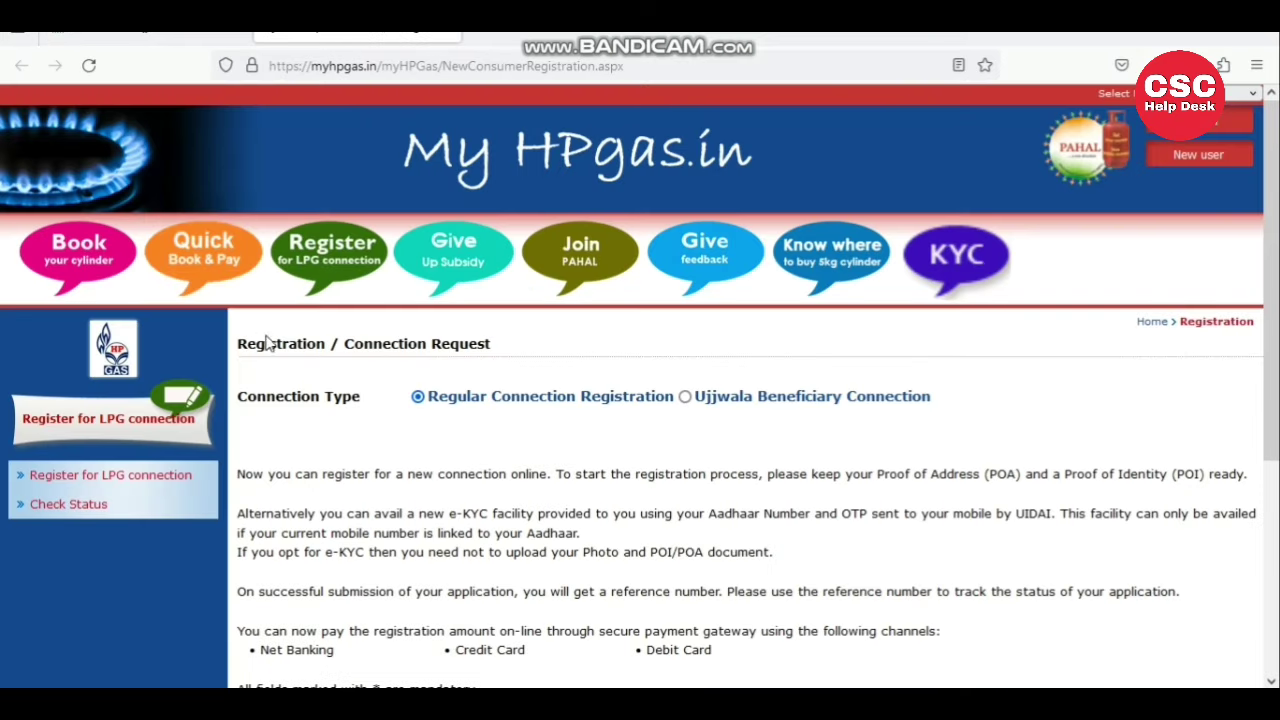
{"action": "left_click_drag", "start_coordinate": [237, 396], "coordinate": [357, 391]}
{"action": "left_click", "coordinate": [358, 390]}
- Choose Ujjwala Beneficiary Connection instead of Regular Connection Registration as the connection type
{"action": "left_click_drag", "start_coordinate": [432, 400], "coordinate": [680, 410]}
{"action": "left_click", "coordinate": [641, 436]}
{"action": "left_click_drag", "start_coordinate": [703, 414], "coordinate": [905, 422]}
{"action": "left_click", "coordinate": [905, 422]}
{"action": "left_click", "coordinate": [685, 398]}
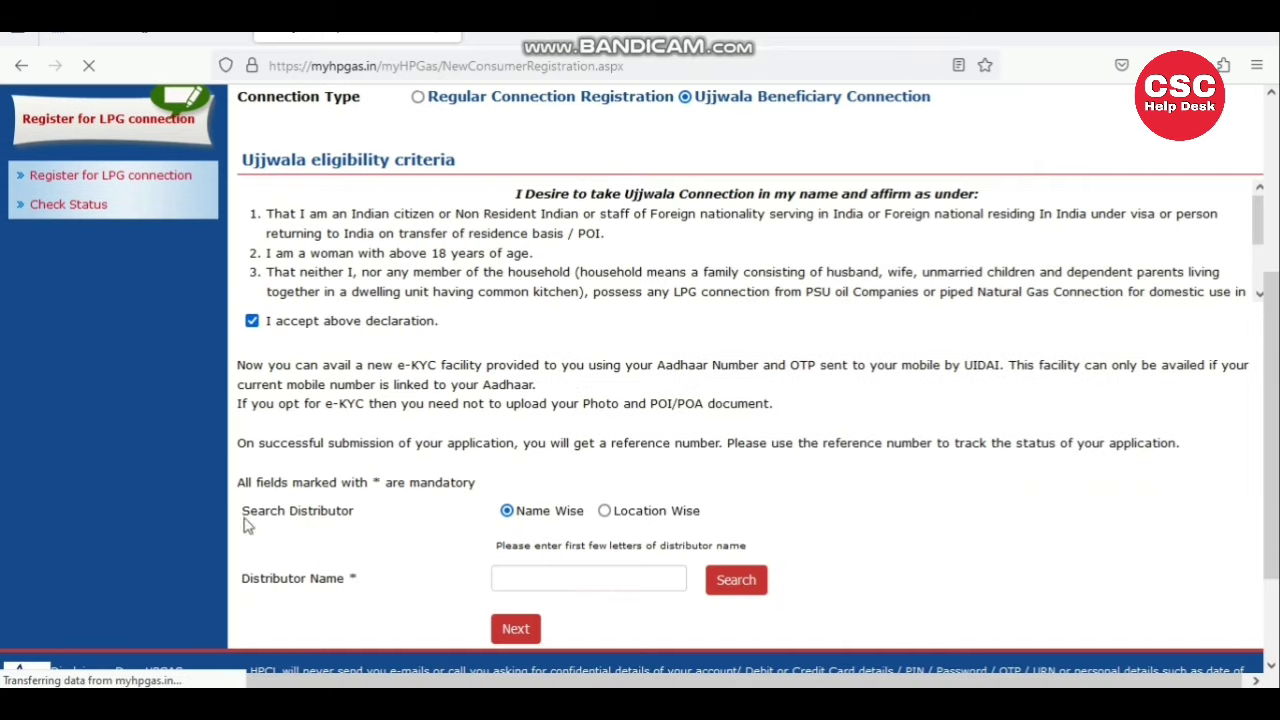
- Switch the Search Distributor option from Name Wise to Location Wise
{"action": "triple_click", "coordinate": [397, 514]}
{"action": "left_click", "coordinate": [414, 517]}
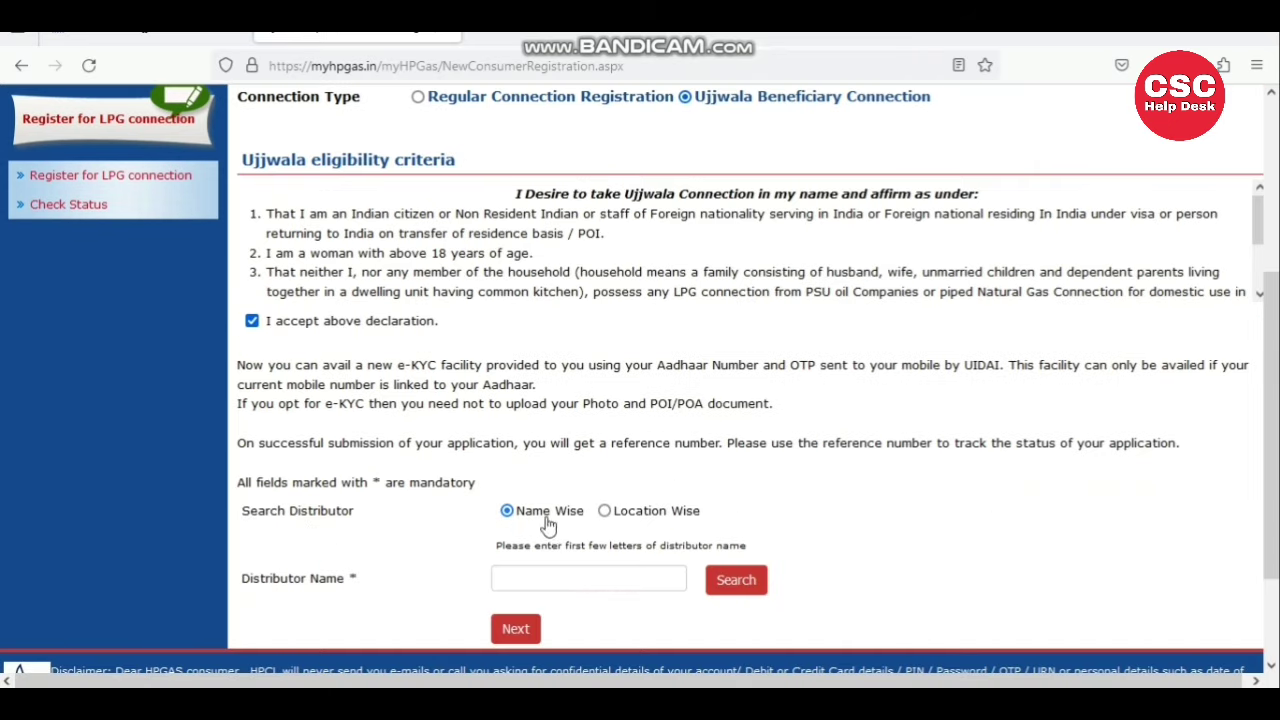
{"action": "left_click", "coordinate": [525, 580]}
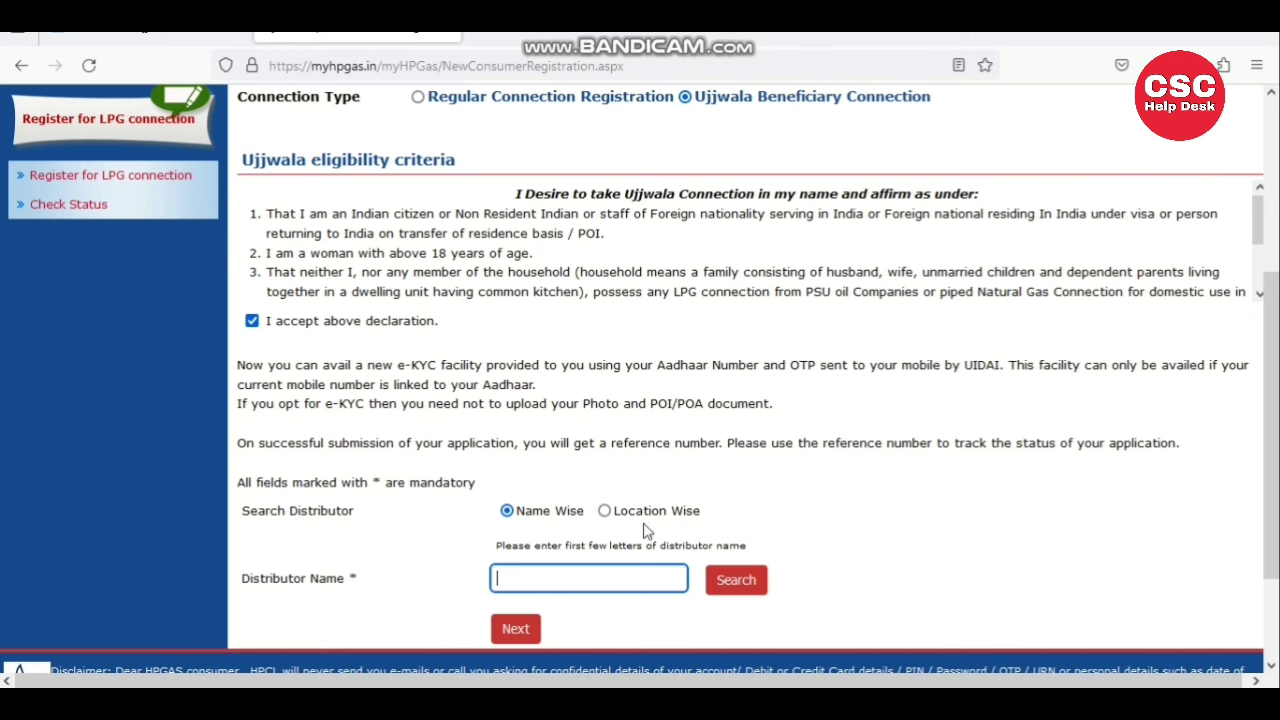
{"action": "left_click", "coordinate": [606, 513]}
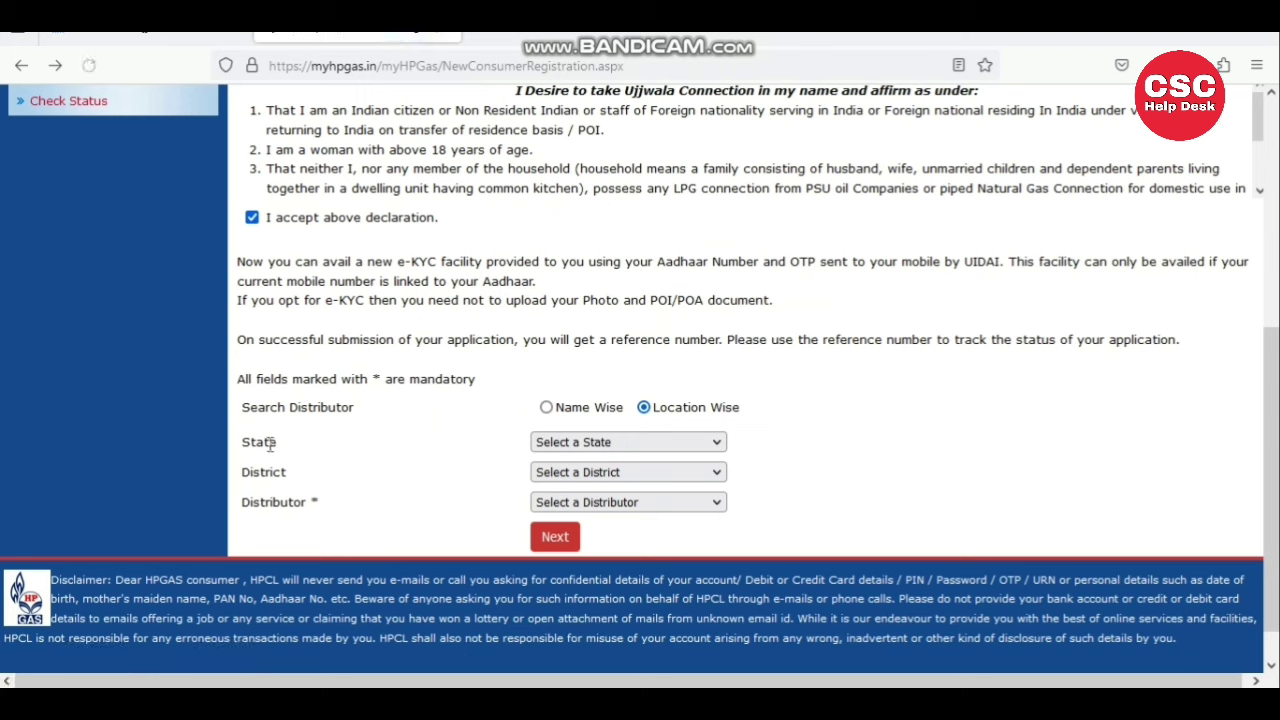
- Set the State dropdown to Madhya Pradesh
{"action": "left_click_drag", "start_coordinate": [246, 445], "coordinate": [286, 451]}
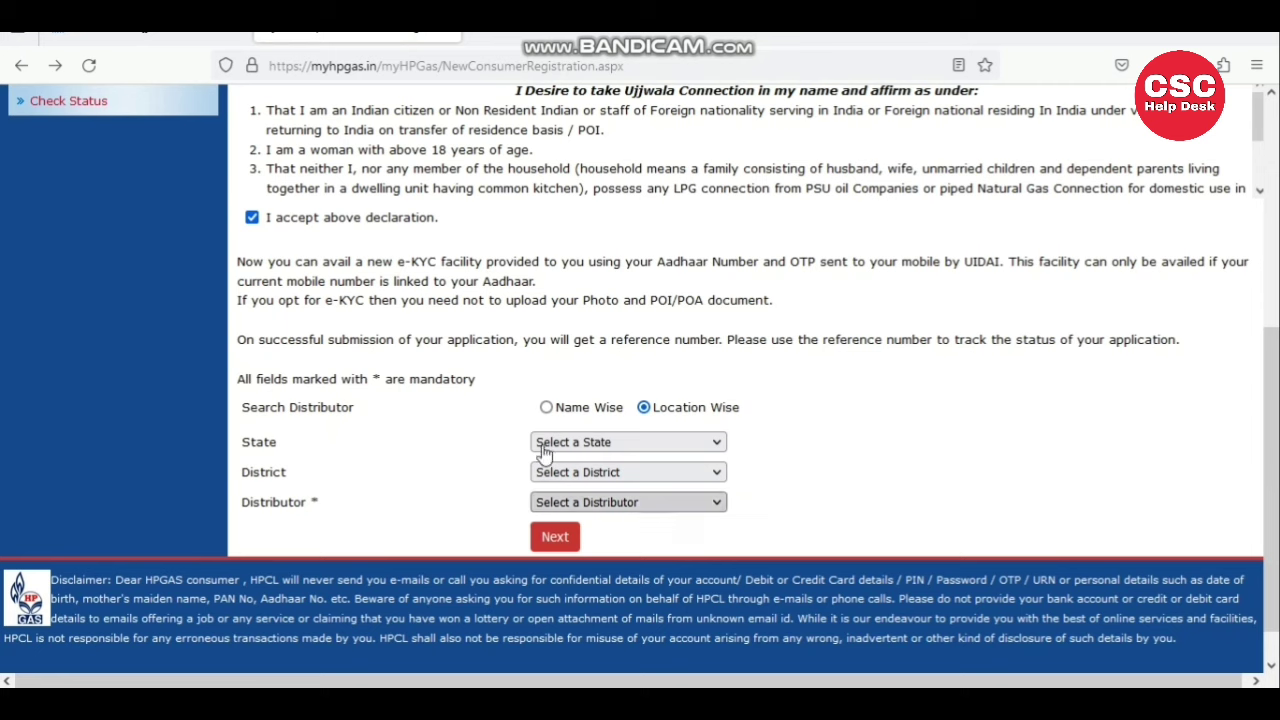
{"action": "left_click", "coordinate": [575, 445]}
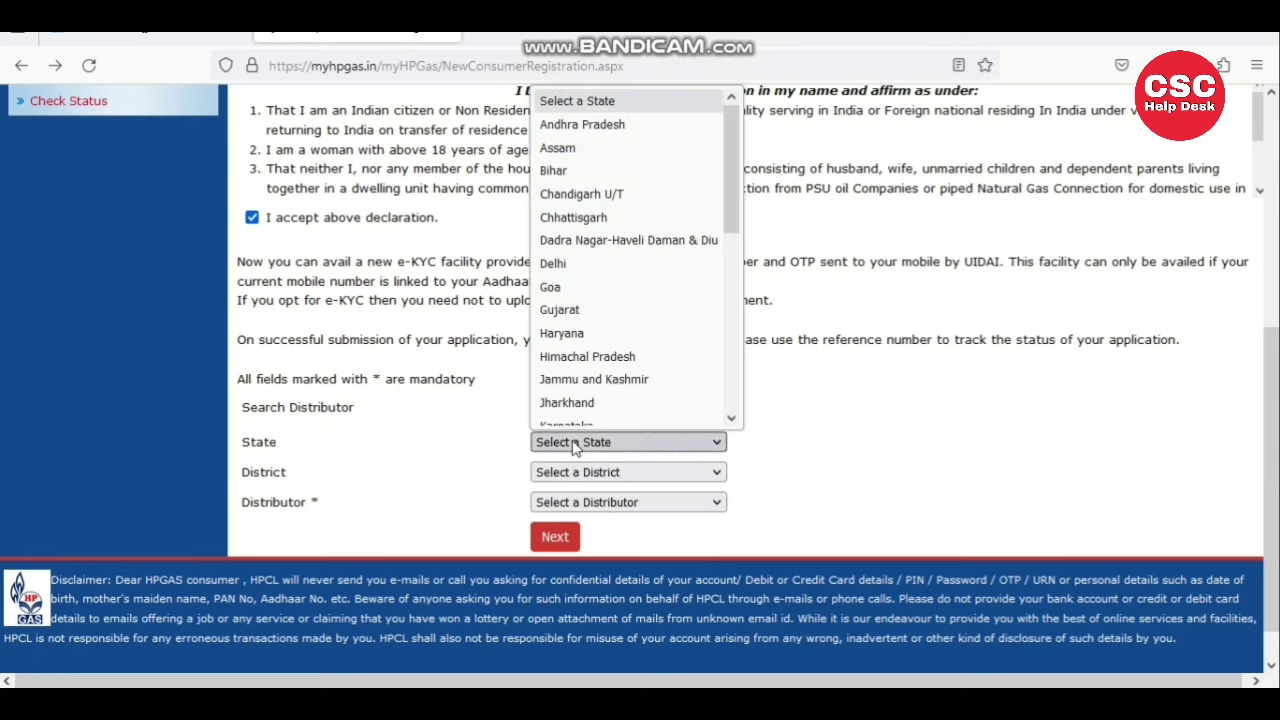
{"action": "key", "text": "m"}
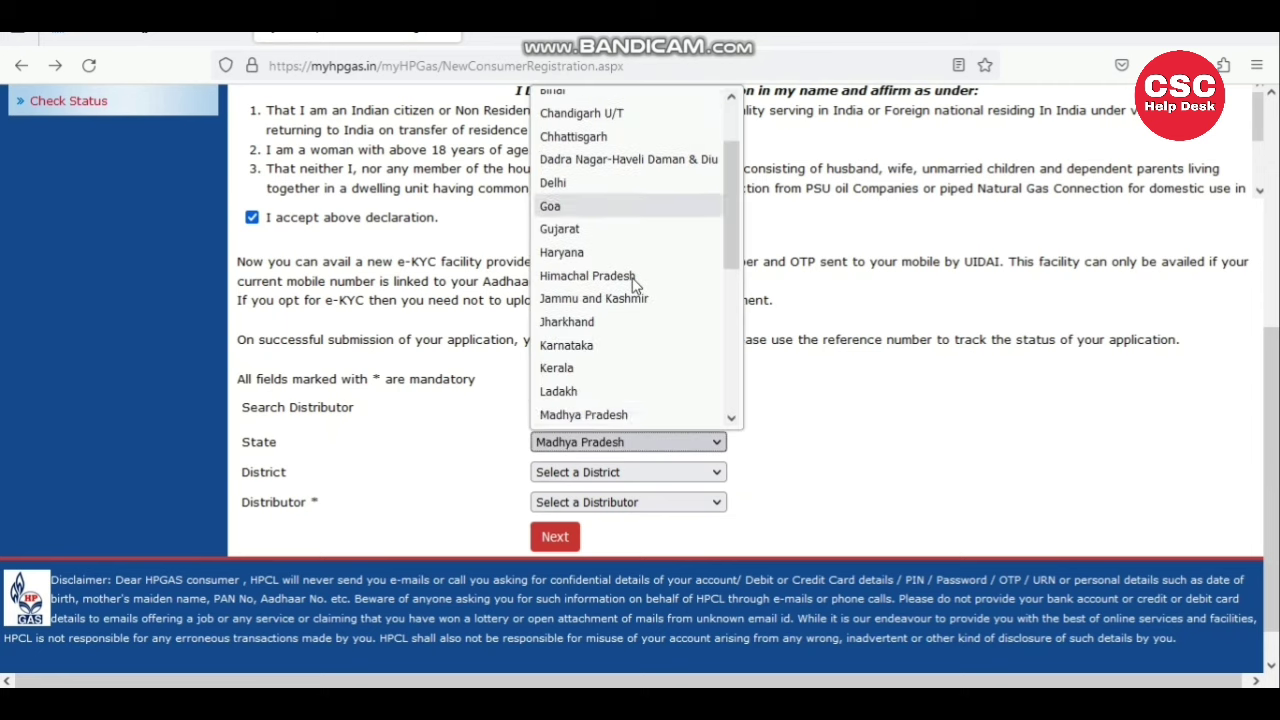
{"action": "key", "text": "Return"}
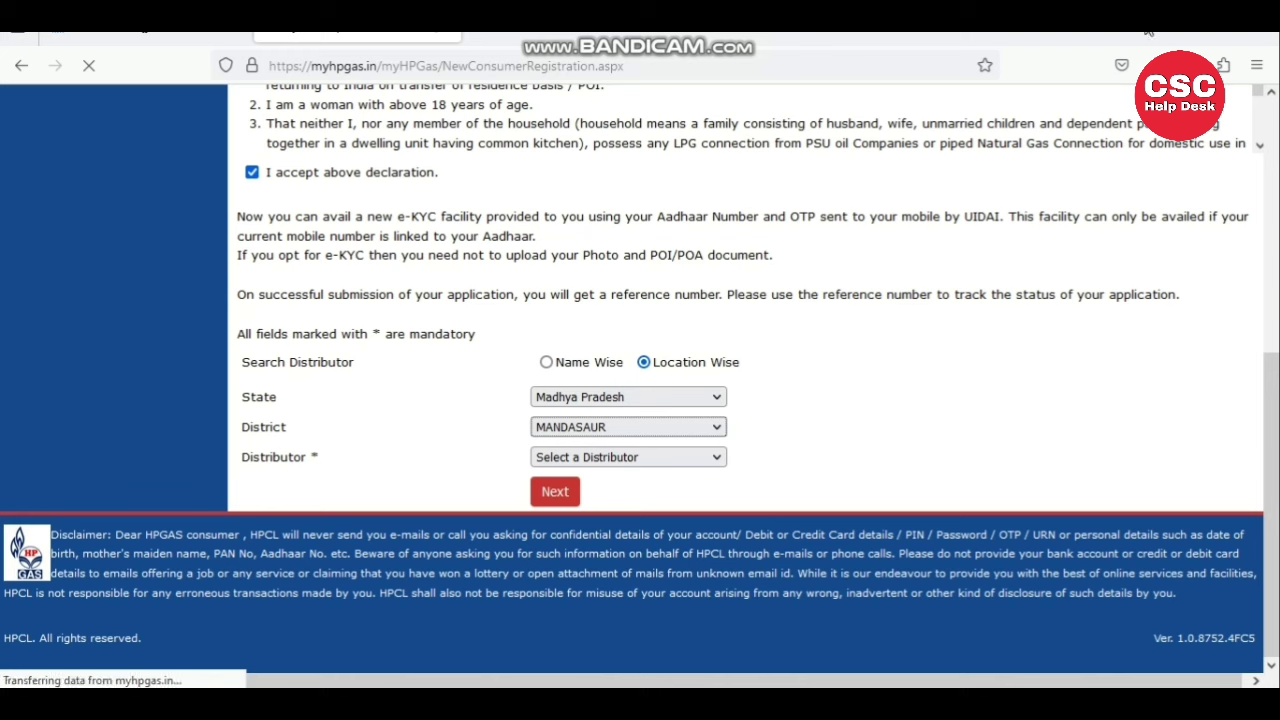
- Choose the last MANDASAUR distributor and review its address and contact number
{"action": "left_click_drag", "start_coordinate": [242, 459], "coordinate": [324, 466]}
{"action": "left_click", "coordinate": [324, 466]}
{"action": "left_click", "coordinate": [590, 452]}
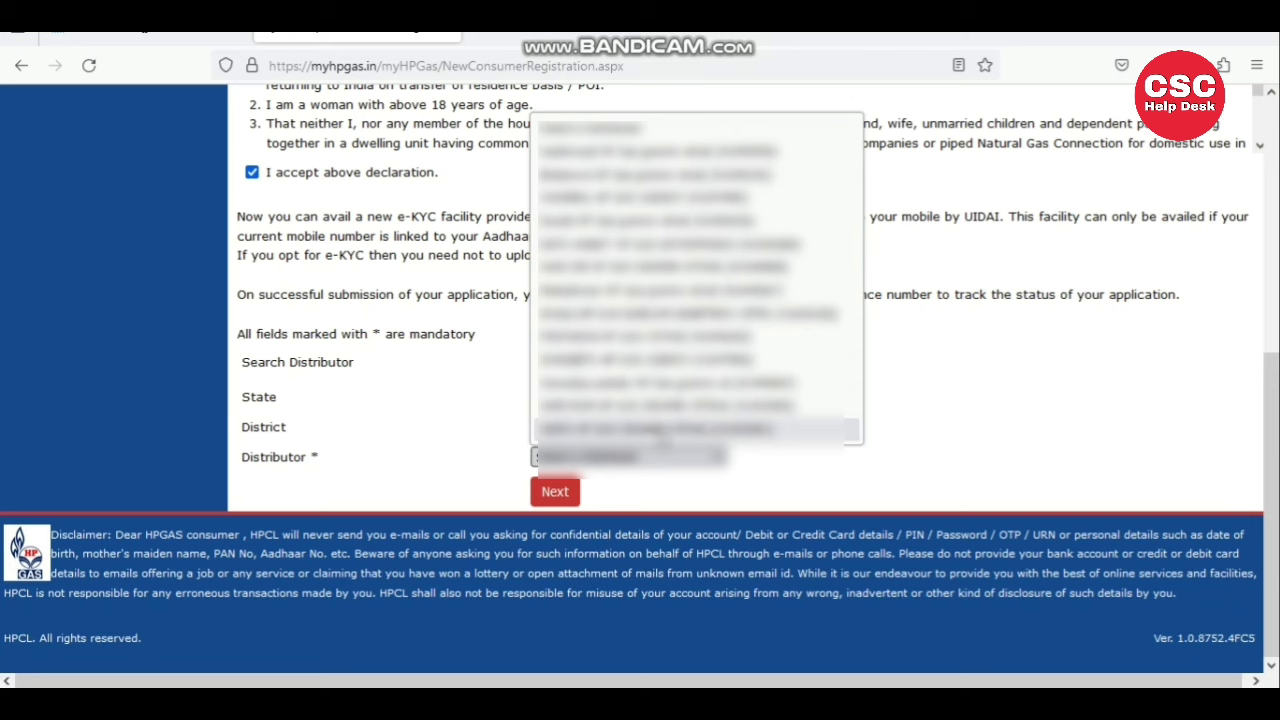
{"action": "left_click", "coordinate": [660, 430]}
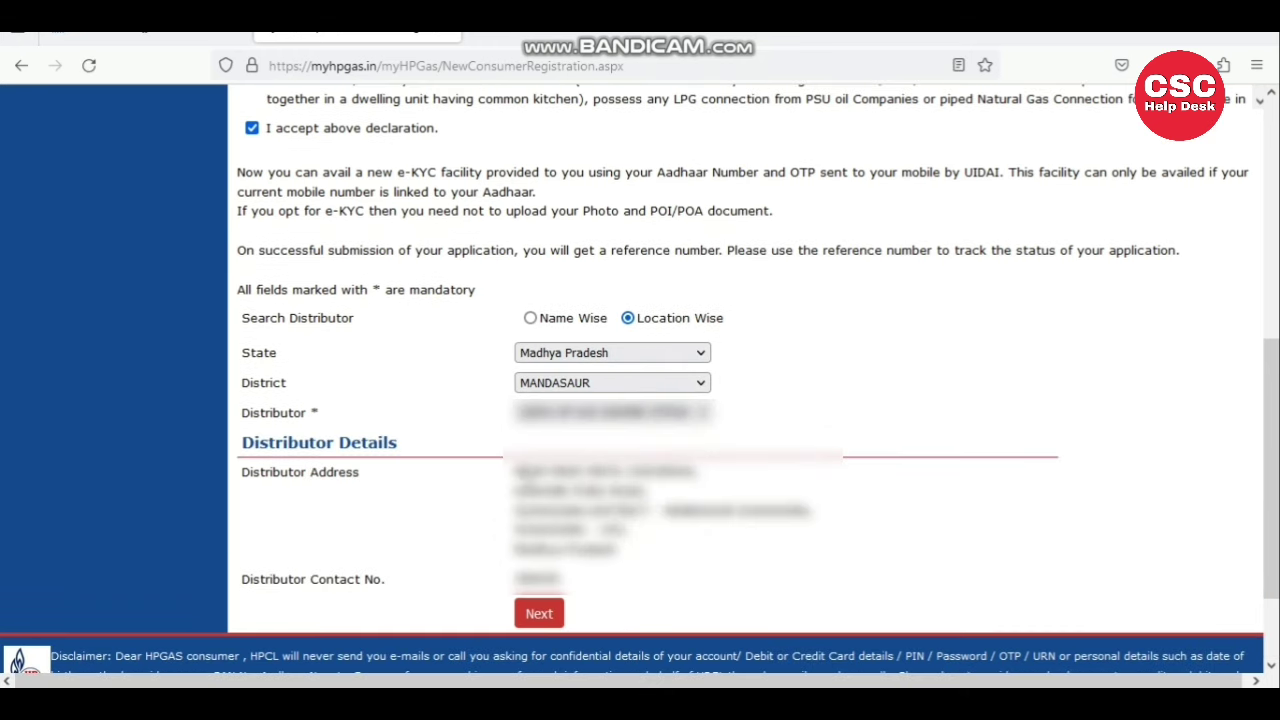
{"action": "left_click_drag", "start_coordinate": [244, 484], "coordinate": [354, 477]}
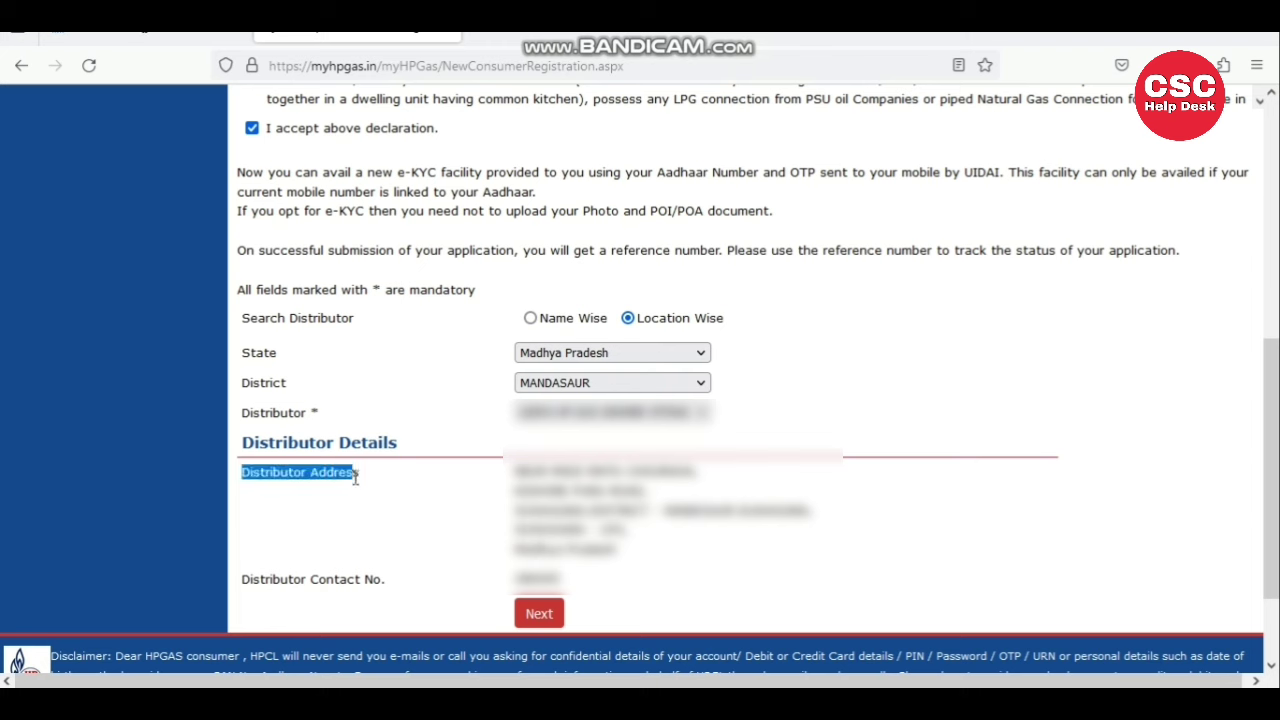
{"action": "left_click", "coordinate": [354, 477]}
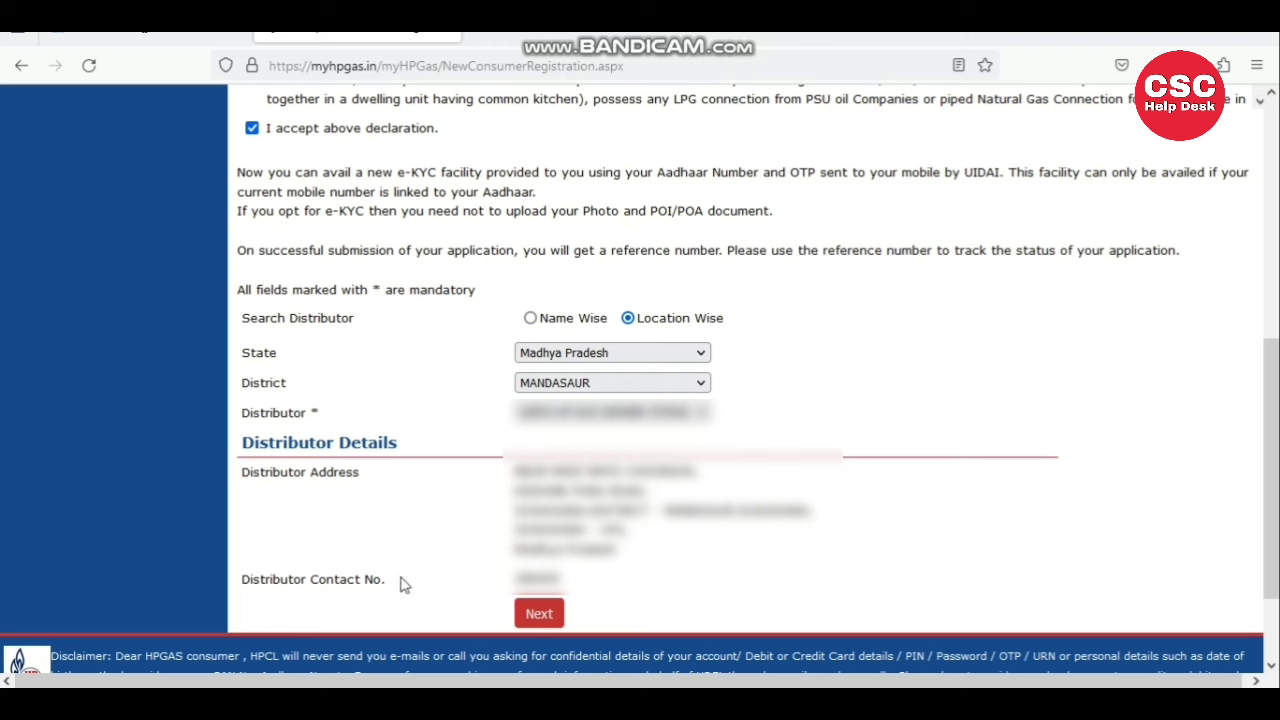
{"action": "left_click_drag", "start_coordinate": [243, 593], "coordinate": [391, 582]}
{"action": "left_click", "coordinate": [465, 566]}
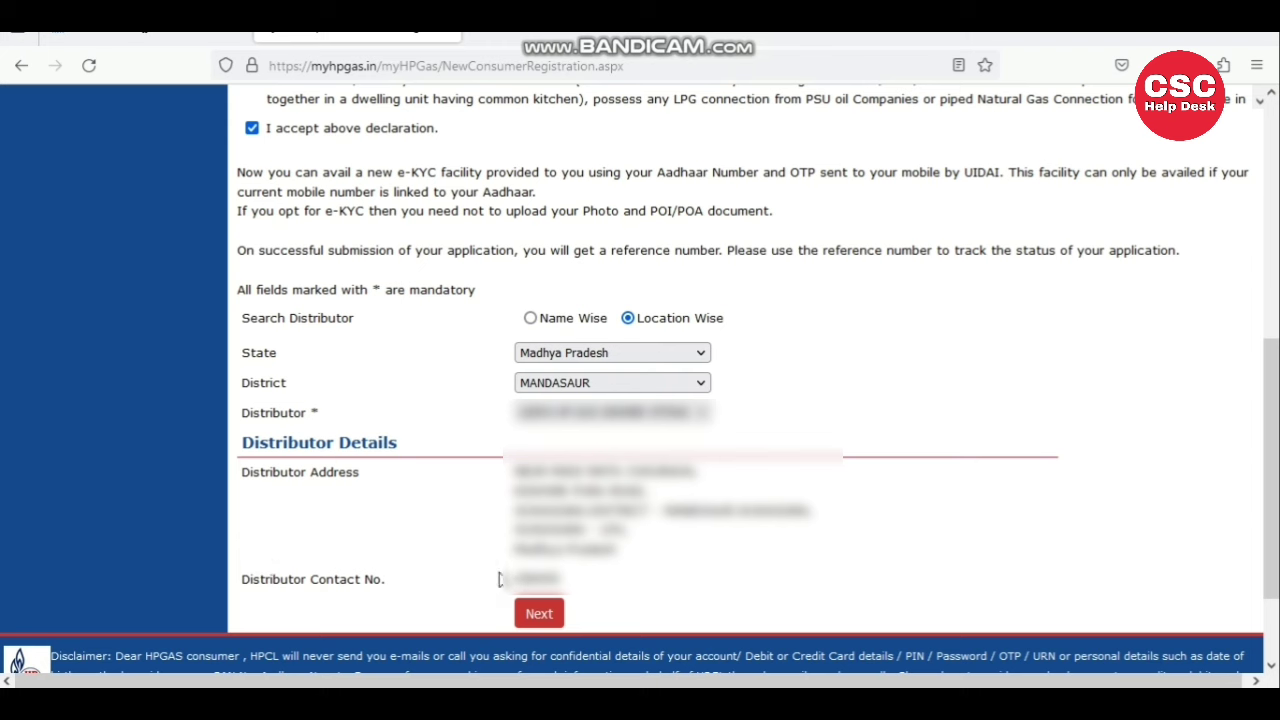
- Proceed to the Ujjwala KYC application form and enter the applicant's Aadhaar number
{"action": "left_click", "coordinate": [537, 617]}
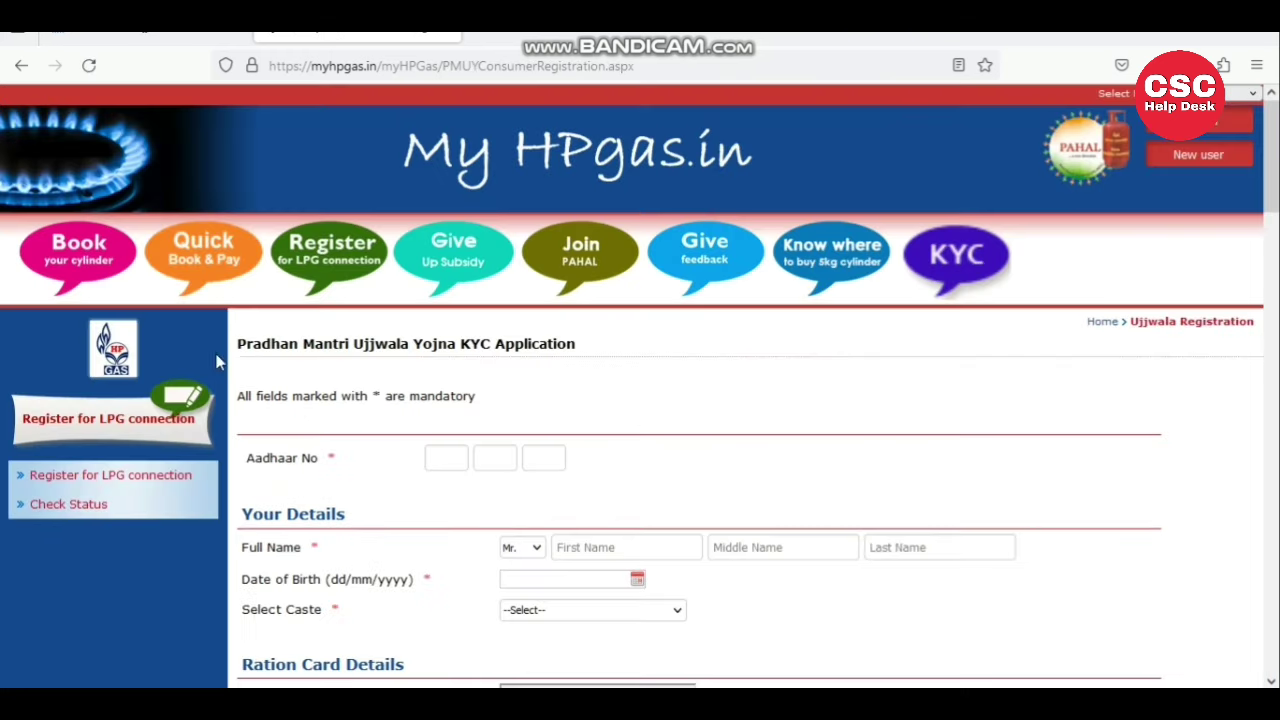
{"action": "left_click_drag", "start_coordinate": [245, 348], "coordinate": [608, 360]}
{"action": "left_click", "coordinate": [352, 490]}
{"action": "mouse_move", "coordinate": [1275, 197]}
{"action": "left_mouse_down"}
{"action": "mouse_move", "coordinate": [1273, 648]}
{"action": "mouse_move", "coordinate": [1276, 165]}
{"action": "mouse_move", "coordinate": [1276, 190]}
{"action": "left_mouse_up"}
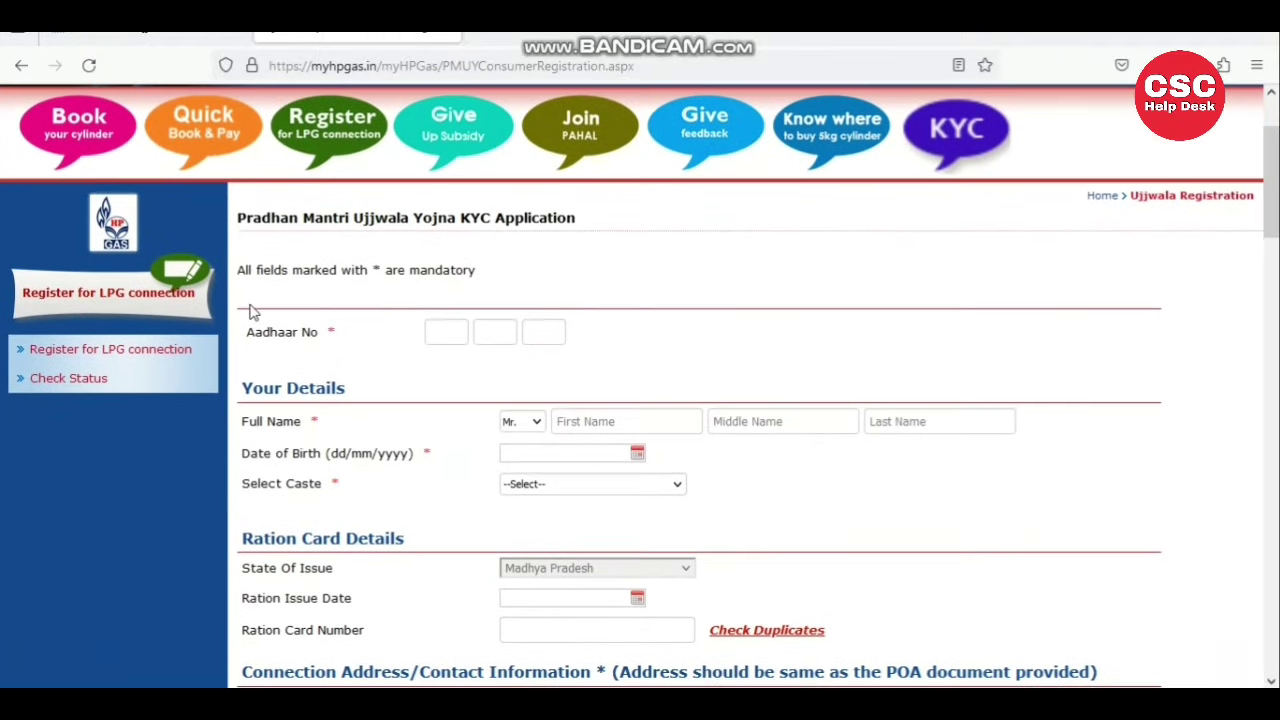
{"action": "left_click_drag", "start_coordinate": [247, 338], "coordinate": [327, 337]}
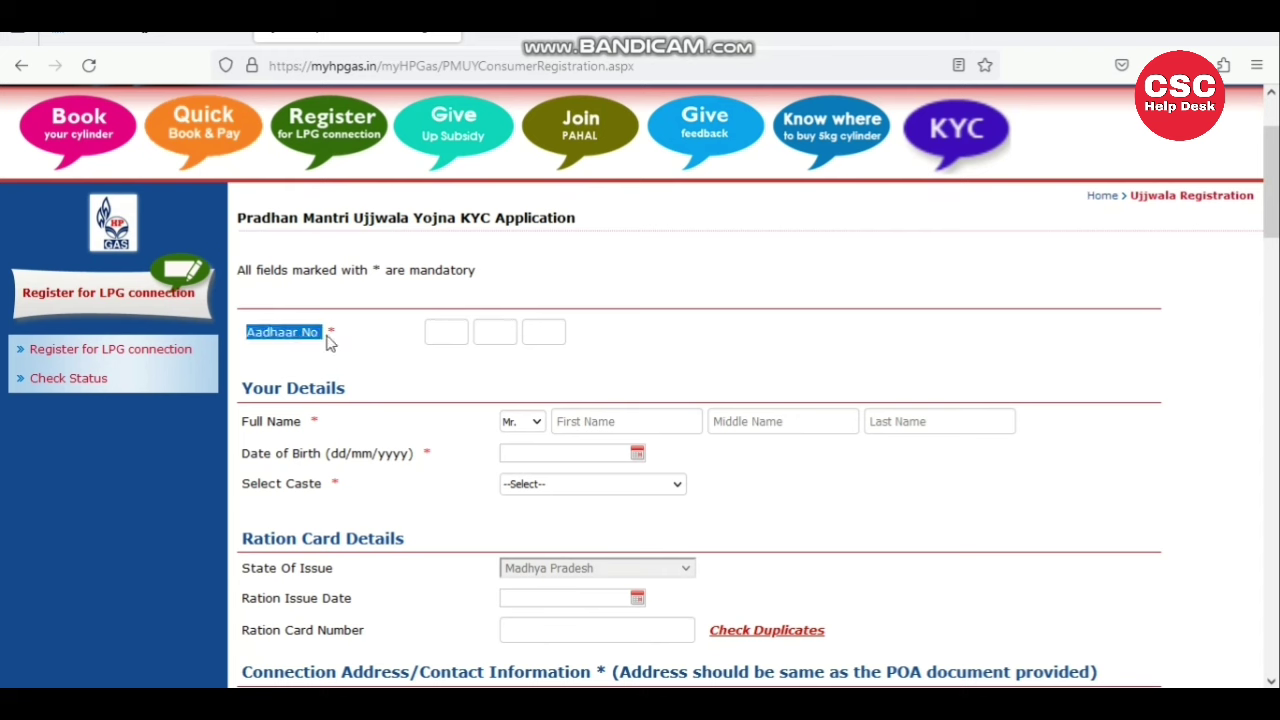
{"action": "left_click", "coordinate": [438, 328]}
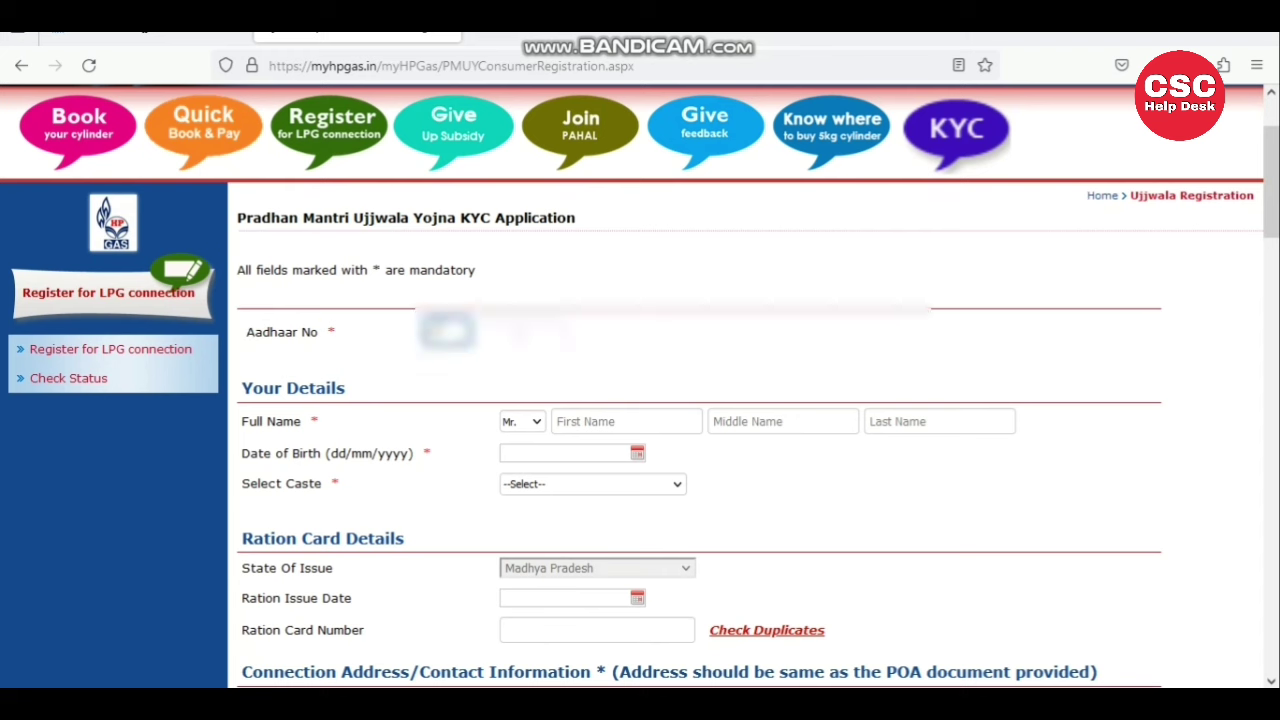
{"action": "type", "text": "4"}
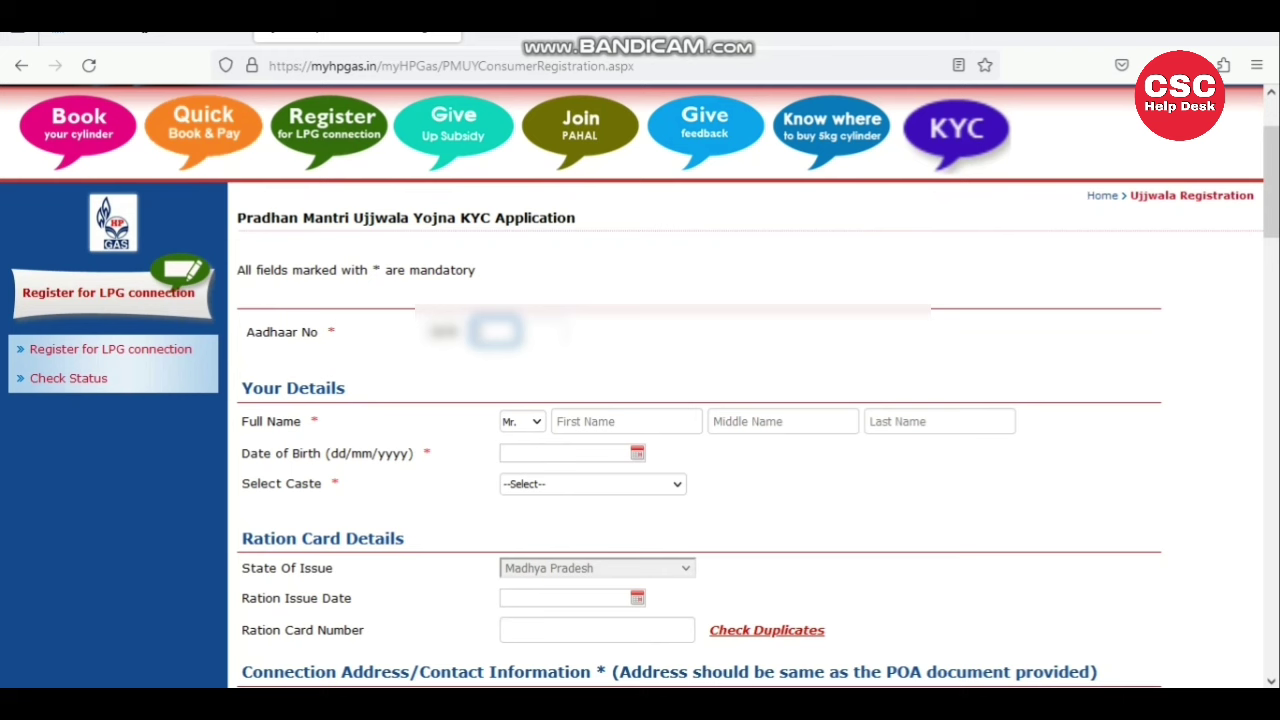
{"action": "type", "text": "4"}
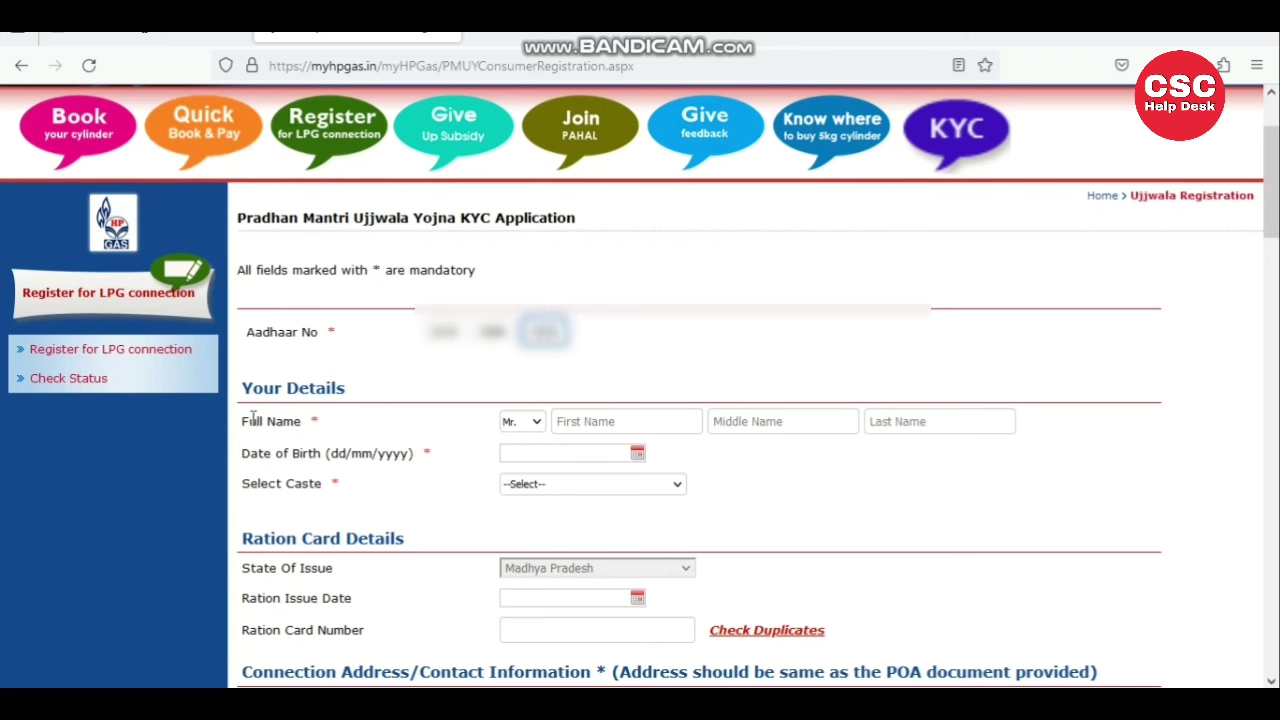
- Enter the applicant's full name with title Ms., first name and last name
{"action": "left_click_drag", "start_coordinate": [240, 428], "coordinate": [340, 438]}
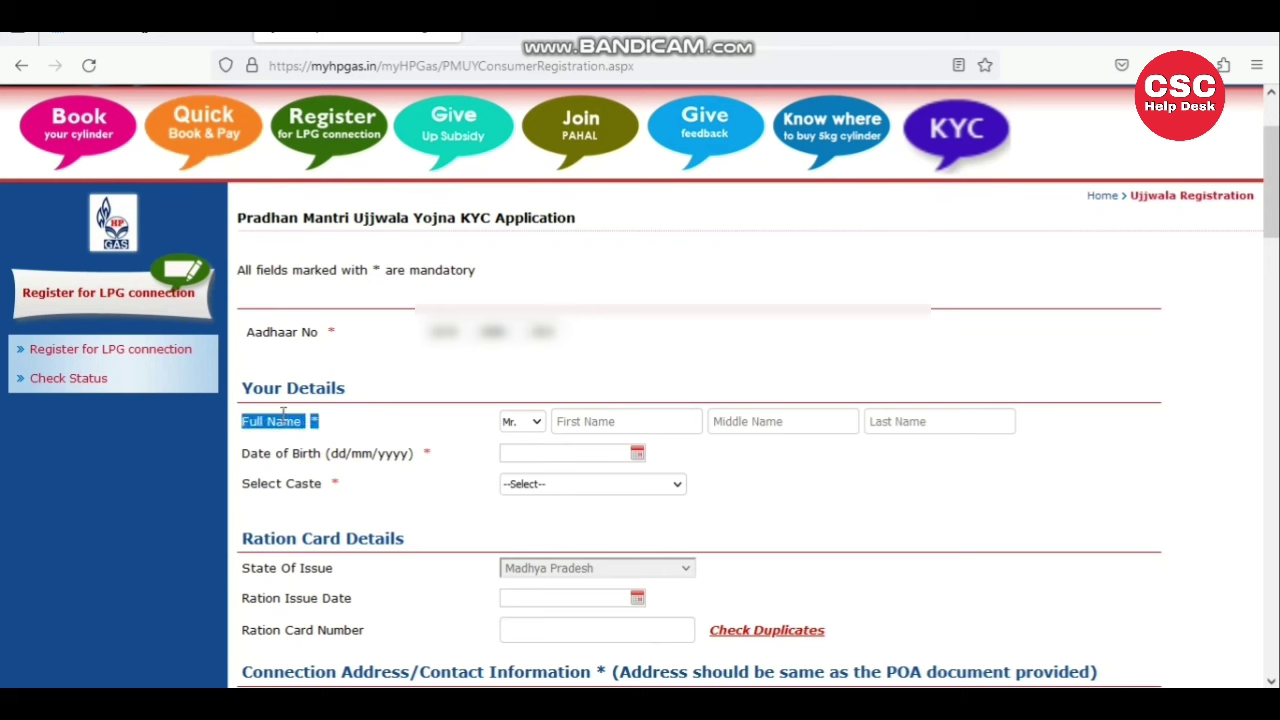
{"action": "left_click", "coordinate": [362, 438]}
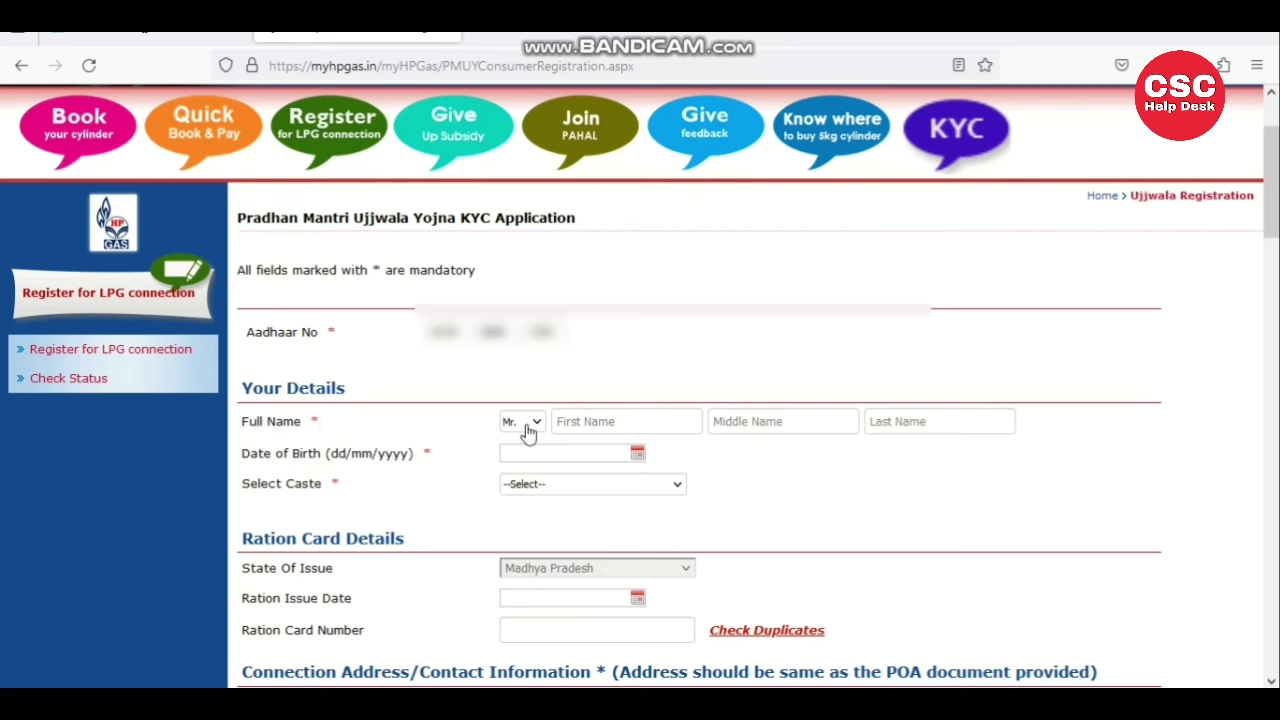
{"action": "left_click", "coordinate": [525, 428]}
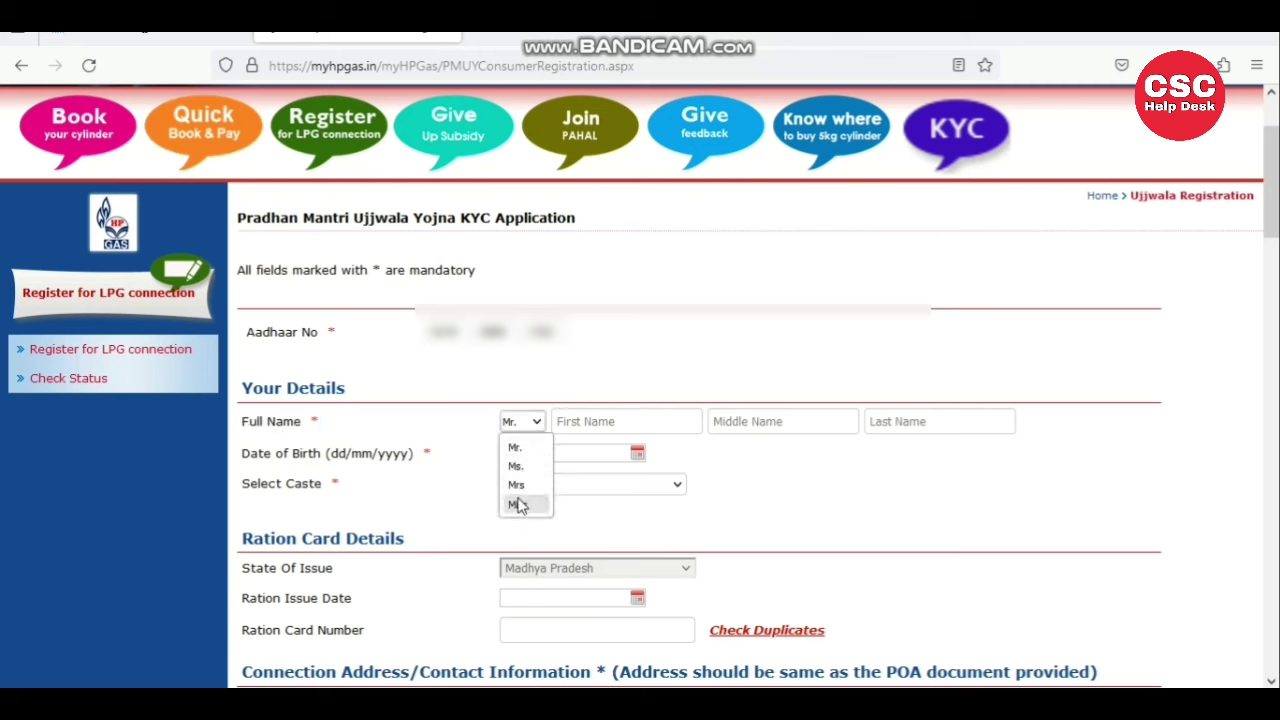
{"action": "left_click", "coordinate": [516, 467]}
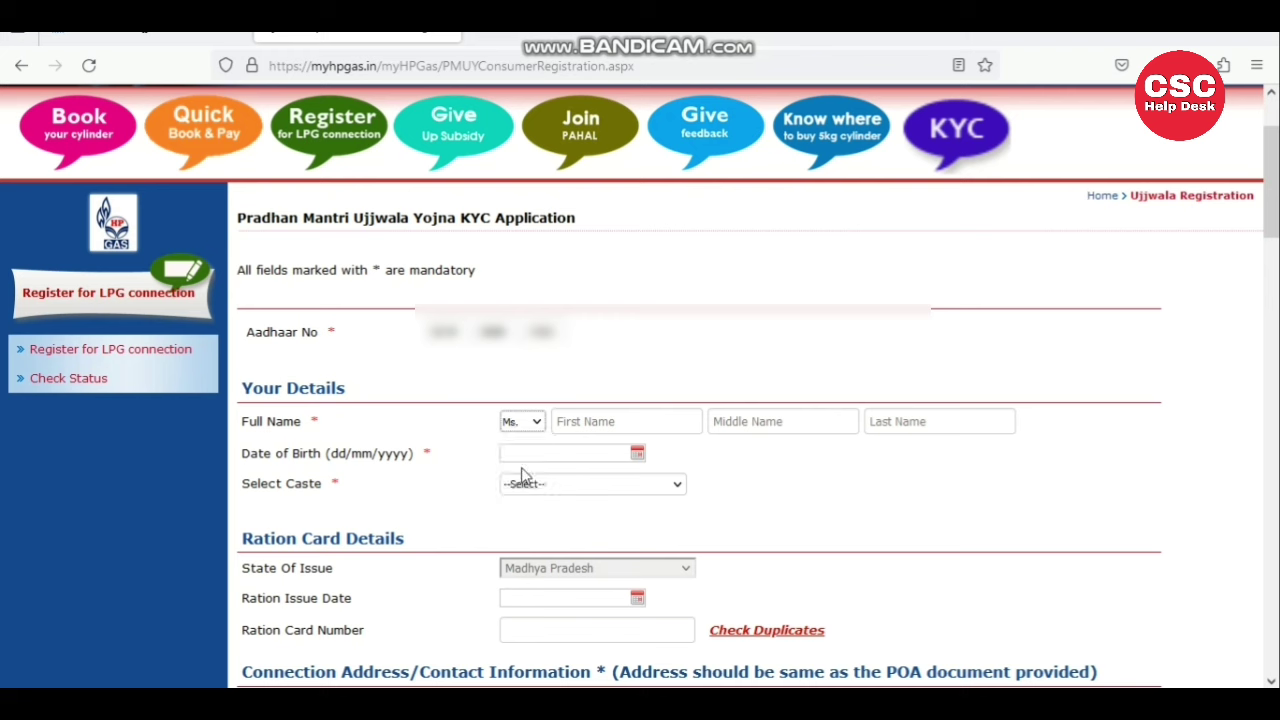
{"action": "left_click", "coordinate": [606, 420]}
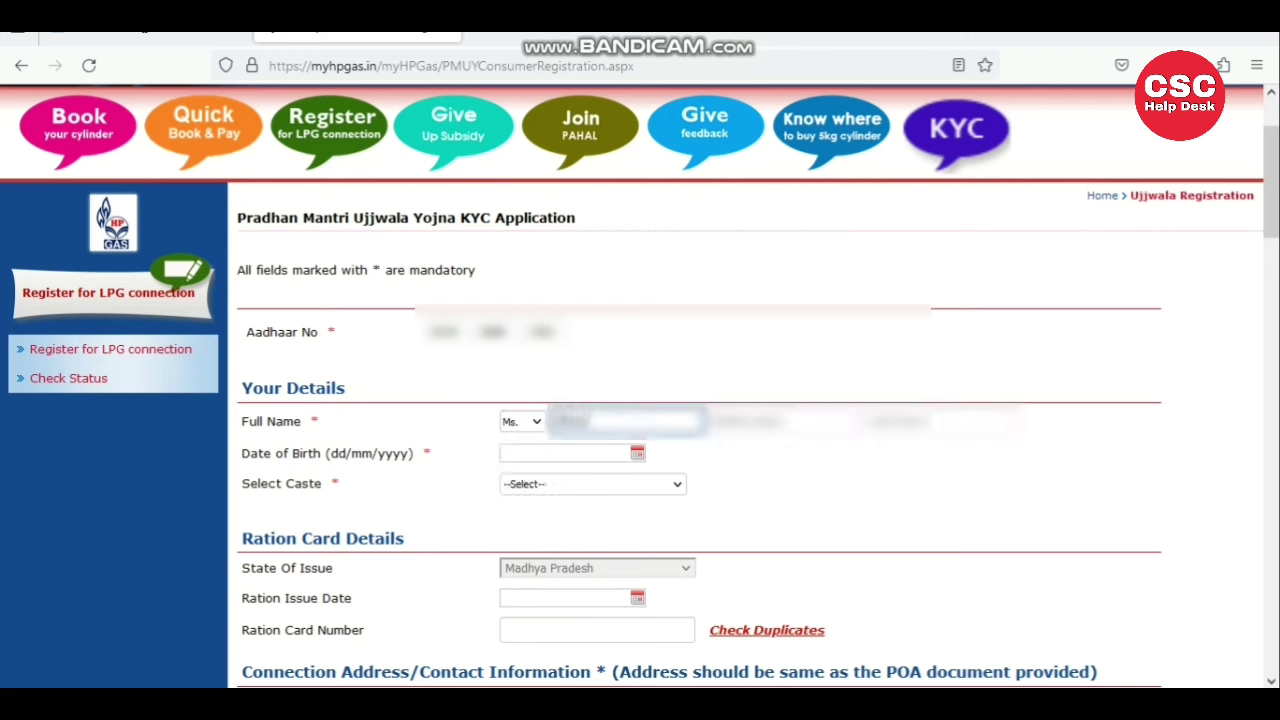
{"action": "type", "text": "ta"}
{"action": "left_click", "coordinate": [885, 420]}
{"action": "type", "text": "devi"}
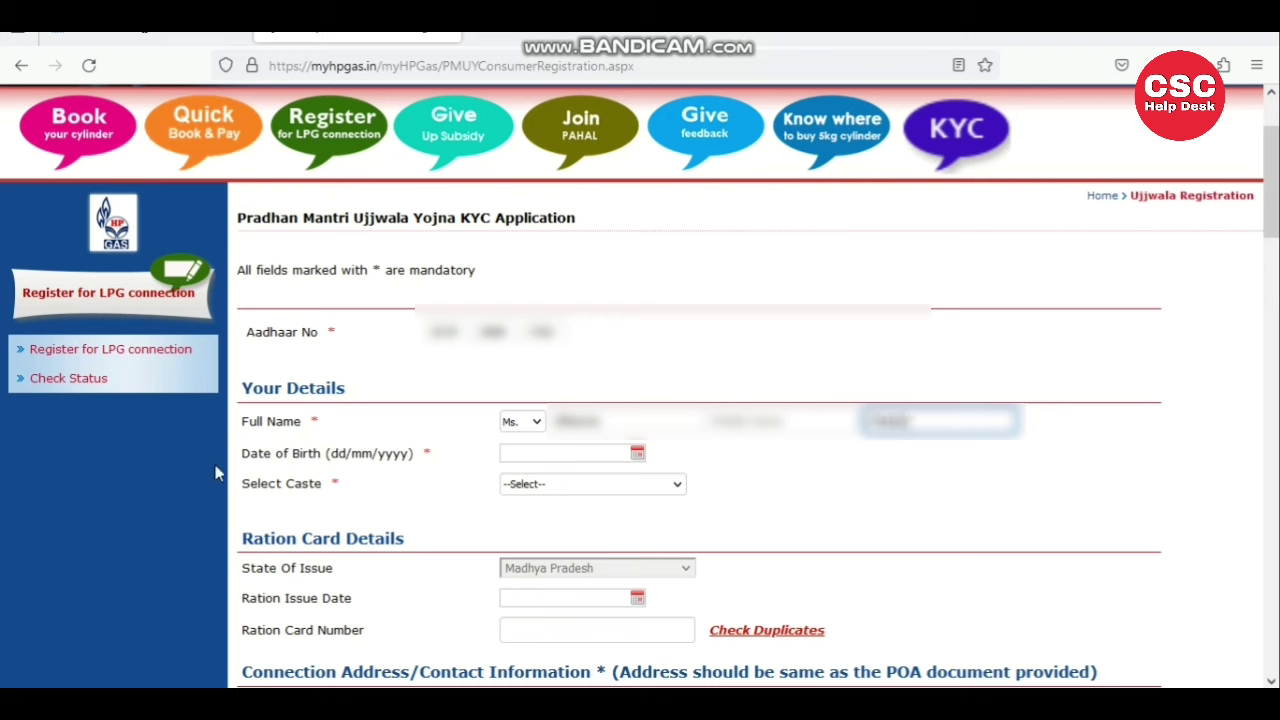
{"action": "left_click", "coordinate": [314, 447]}
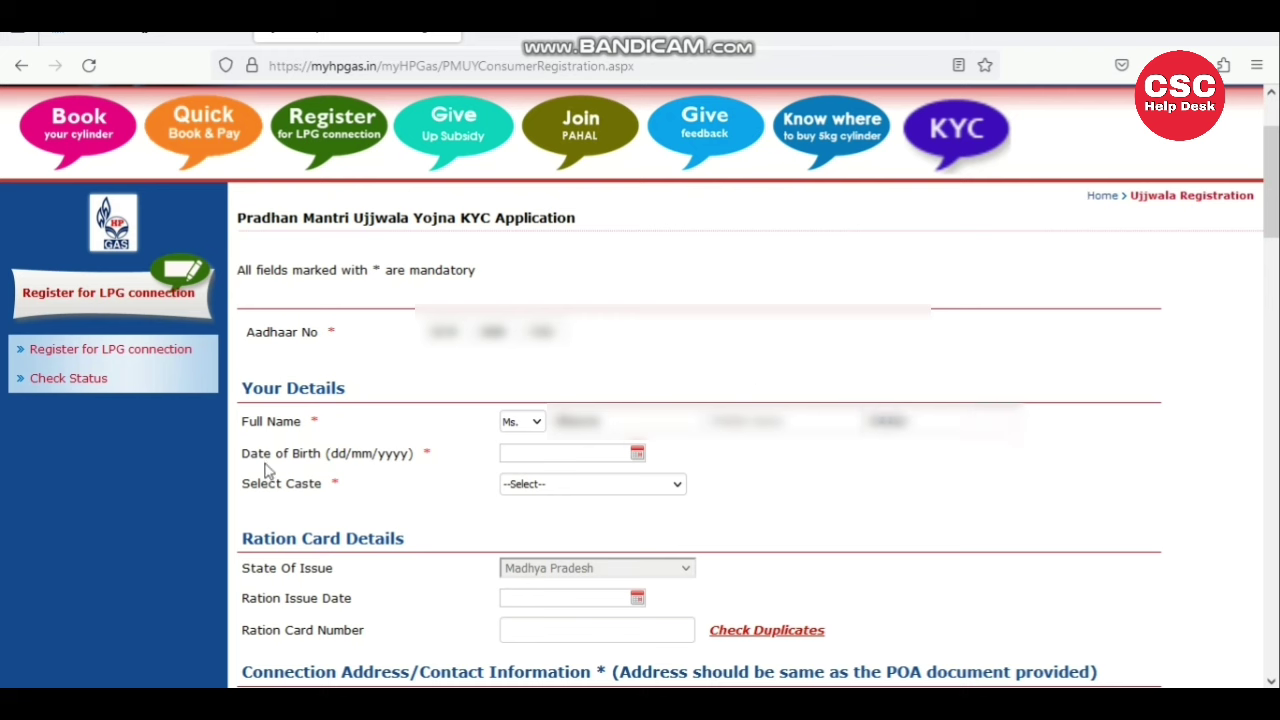
- Set the Date of Birth to 10/08/1995 using the calendar picker
{"action": "left_click_drag", "start_coordinate": [243, 455], "coordinate": [410, 475]}
{"action": "left_click", "coordinate": [410, 475]}
{"action": "left_click", "coordinate": [638, 457]}
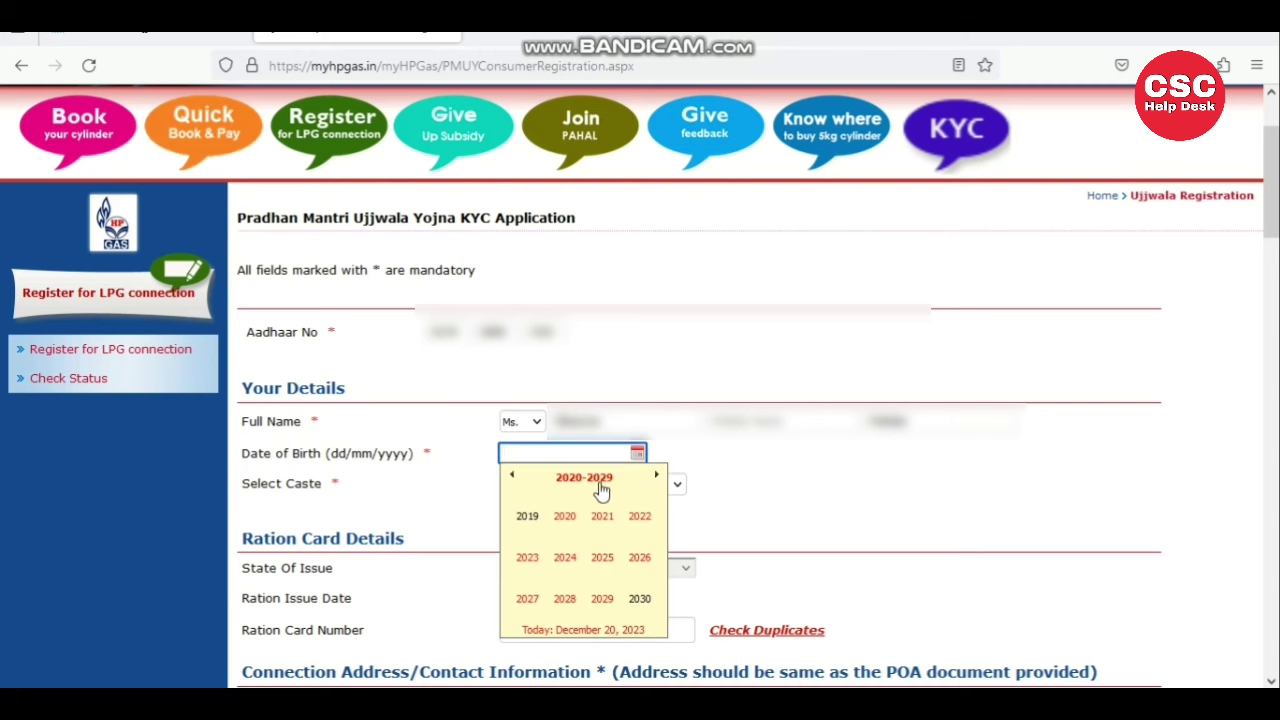
{"action": "left_click", "coordinate": [513, 478]}
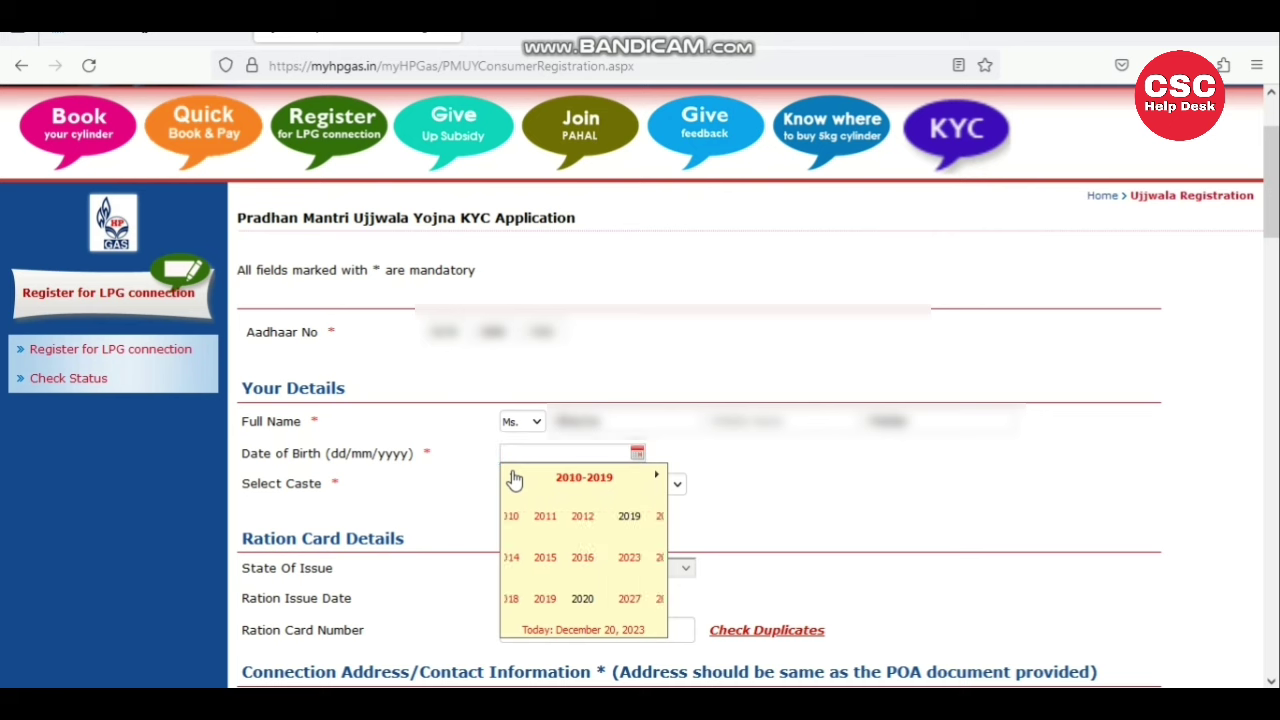
{"action": "left_click", "coordinate": [513, 478]}
{"action": "left_click", "coordinate": [514, 480]}
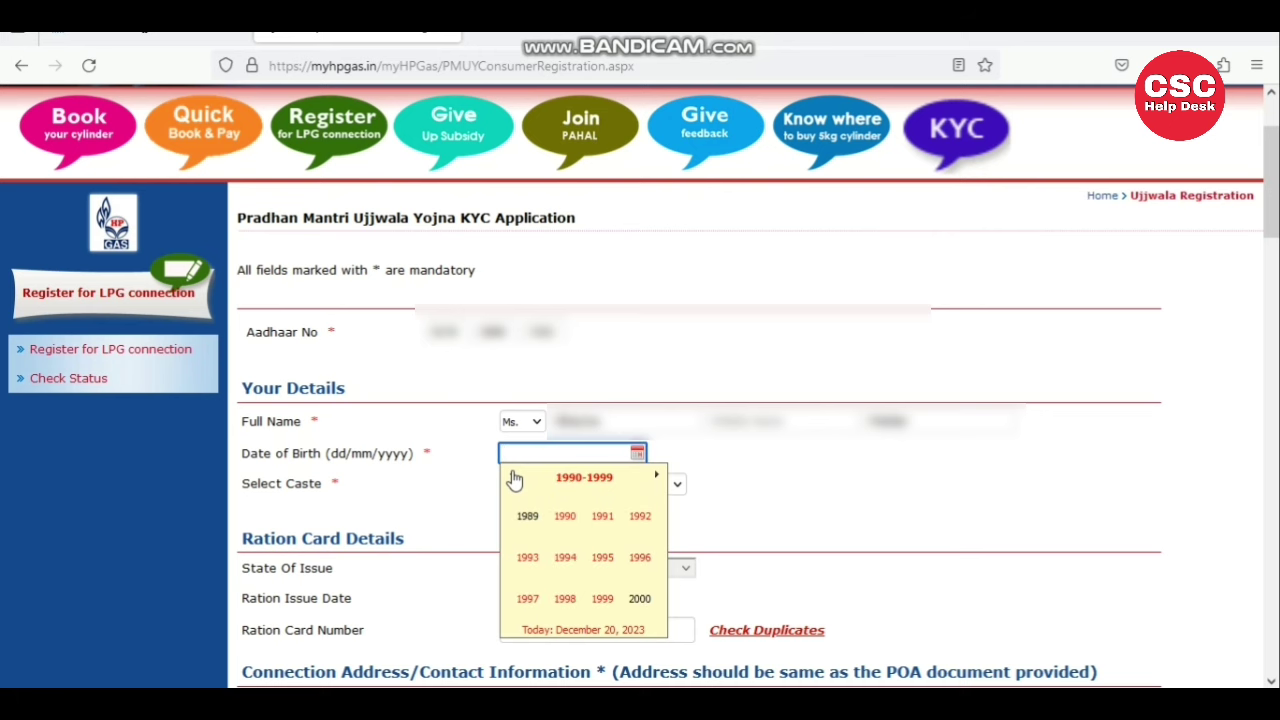
{"action": "left_click", "coordinate": [602, 563]}
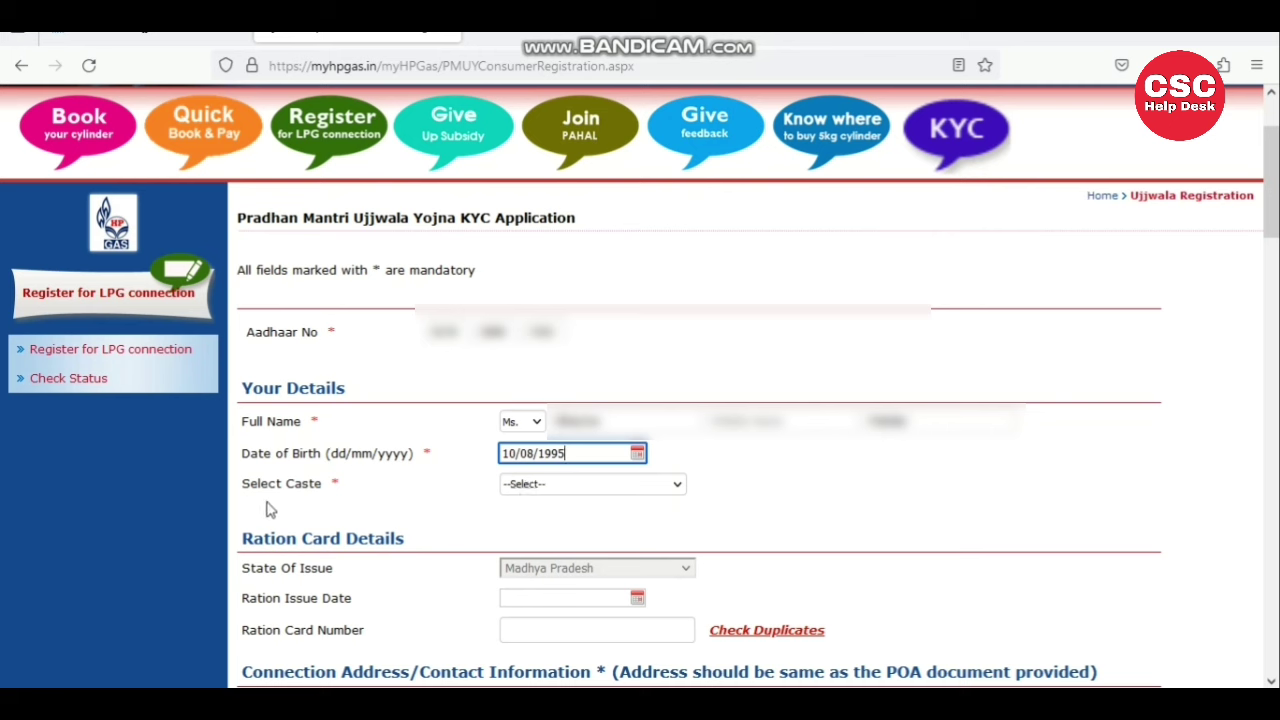
- Set Select Caste to OBC - Other Backward Class
{"action": "left_click_drag", "start_coordinate": [243, 482], "coordinate": [357, 494]}
{"action": "left_click", "coordinate": [511, 500]}
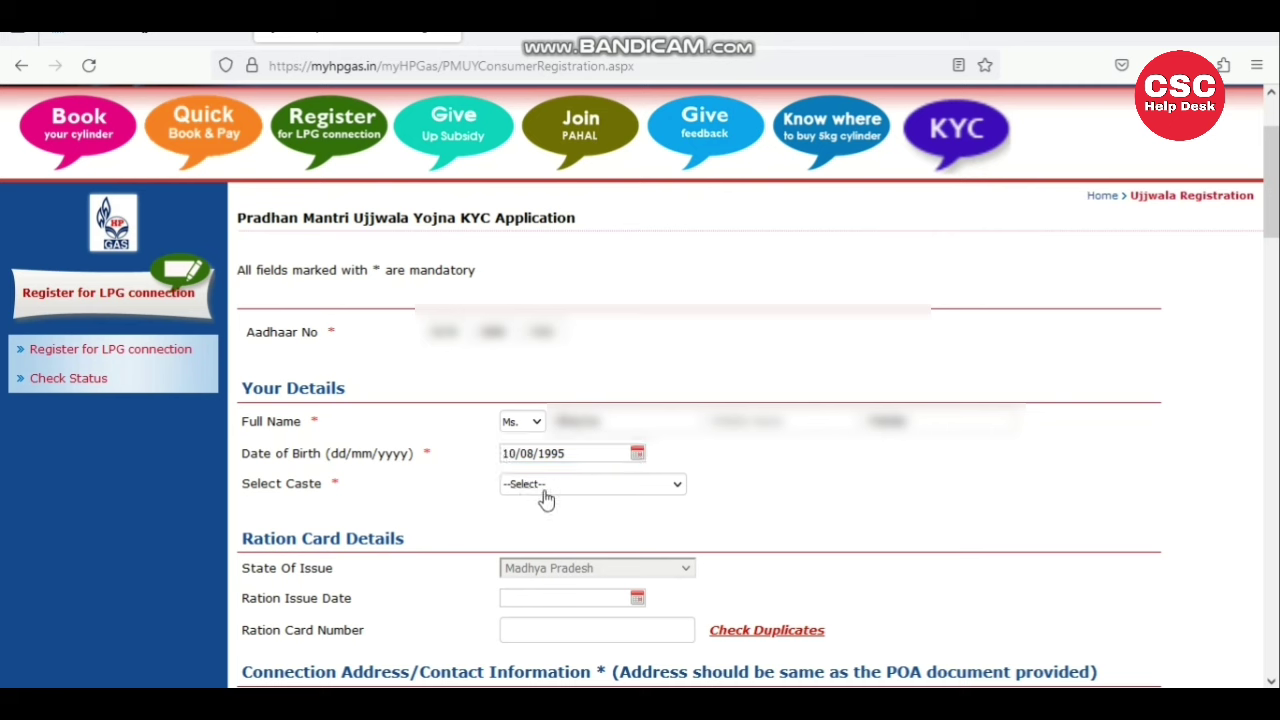
{"action": "left_click", "coordinate": [544, 494]}
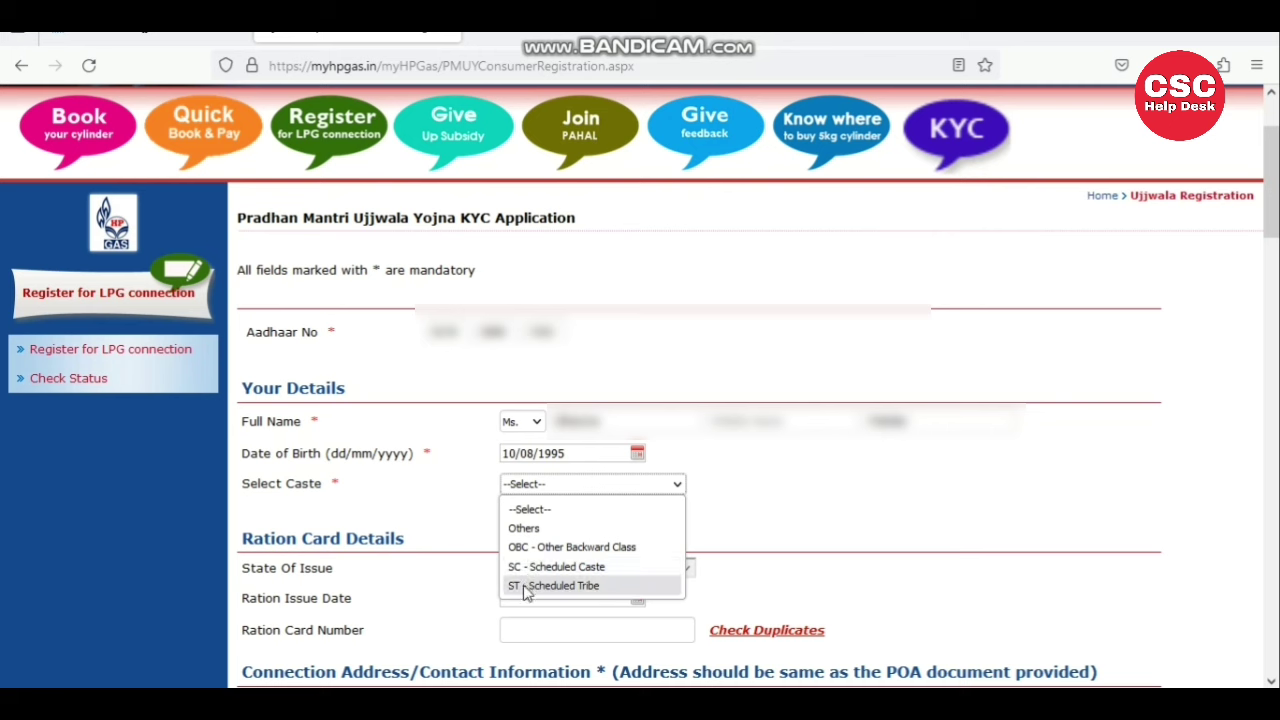
{"action": "left_click", "coordinate": [533, 547]}
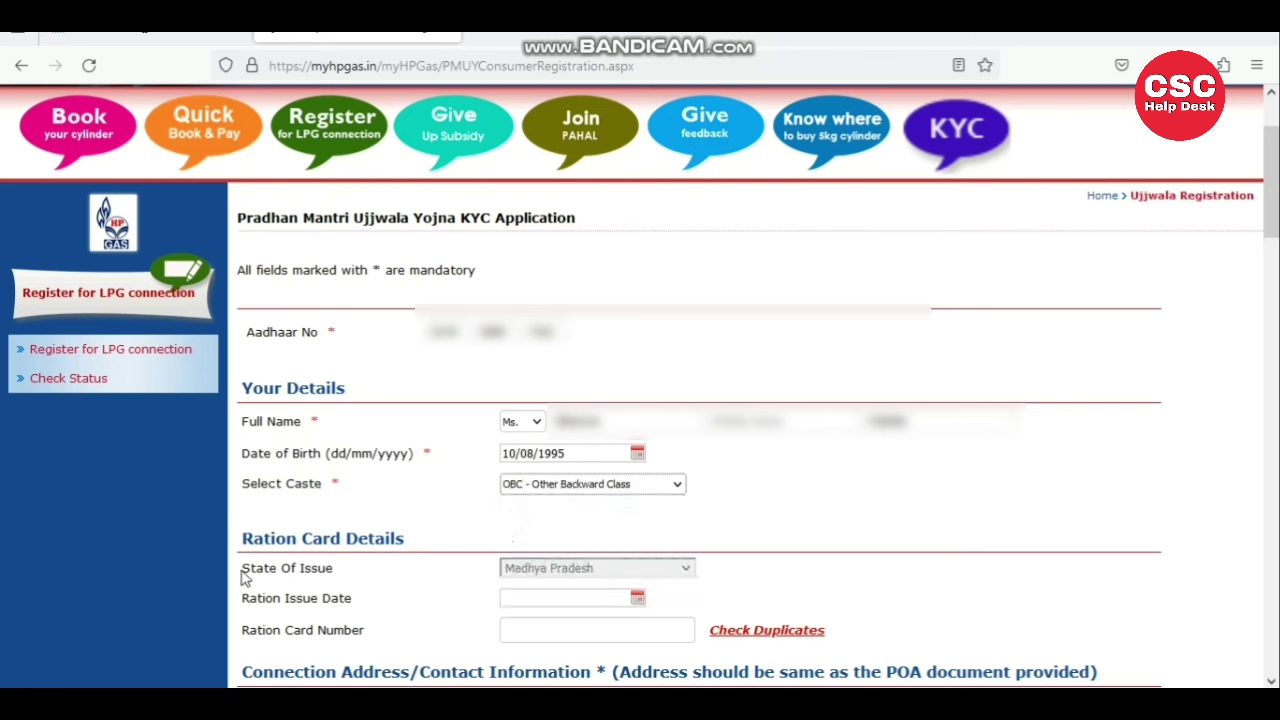
{"action": "left_click_drag", "start_coordinate": [242, 540], "coordinate": [422, 542]}
- Set the Ration Issue Date to the 24th from the calendar
{"action": "left_click", "coordinate": [330, 555]}
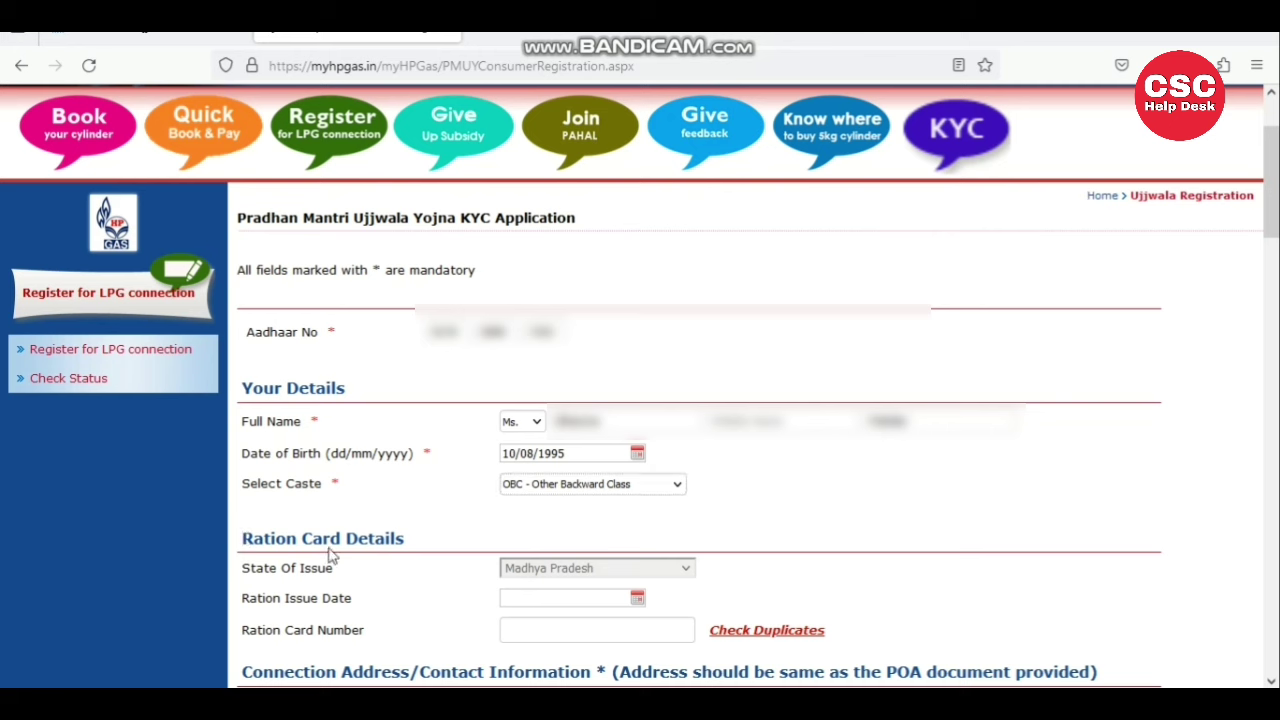
{"action": "left_click_drag", "start_coordinate": [246, 565], "coordinate": [366, 583]}
{"action": "left_click", "coordinate": [366, 583]}
{"action": "left_click_drag", "start_coordinate": [240, 604], "coordinate": [382, 604]}
{"action": "left_click", "coordinate": [385, 606]}
{"action": "left_click", "coordinate": [638, 599]}
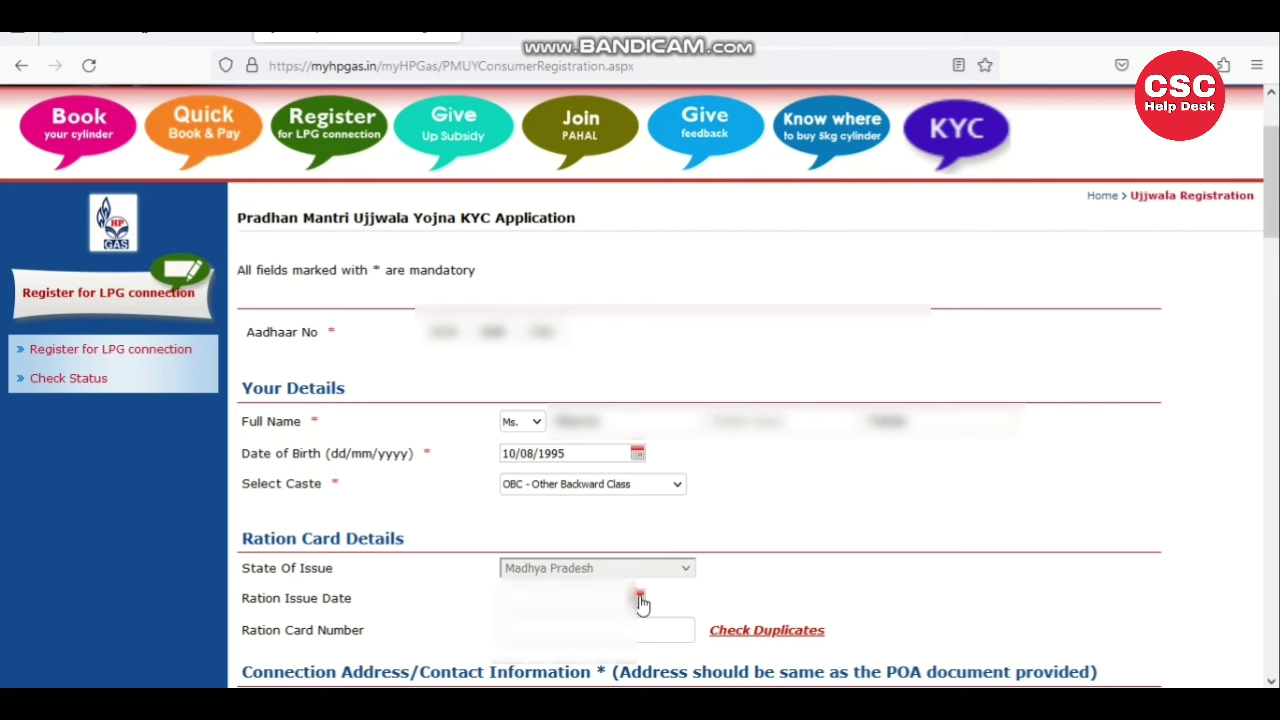
{"action": "left_click", "coordinate": [627, 511]}
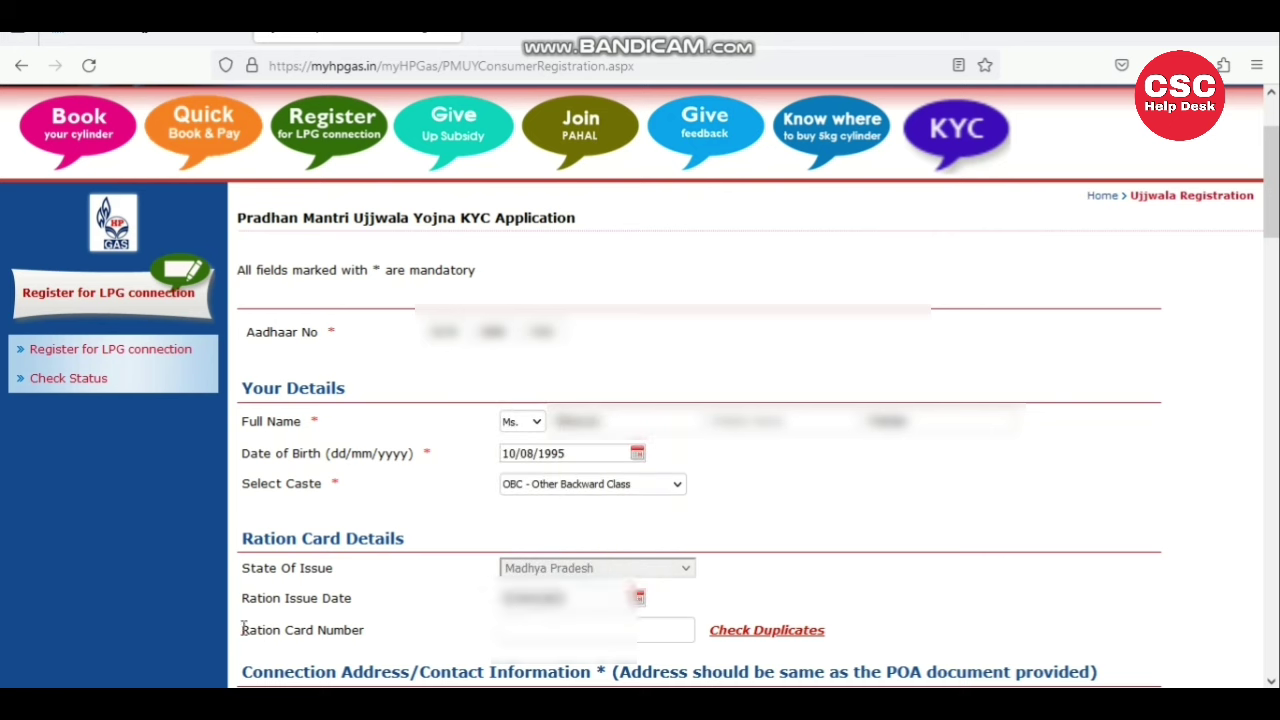
- Enter the ration card number
{"action": "left_click_drag", "start_coordinate": [242, 628], "coordinate": [378, 628]}
{"action": "left_click", "coordinate": [520, 630]}
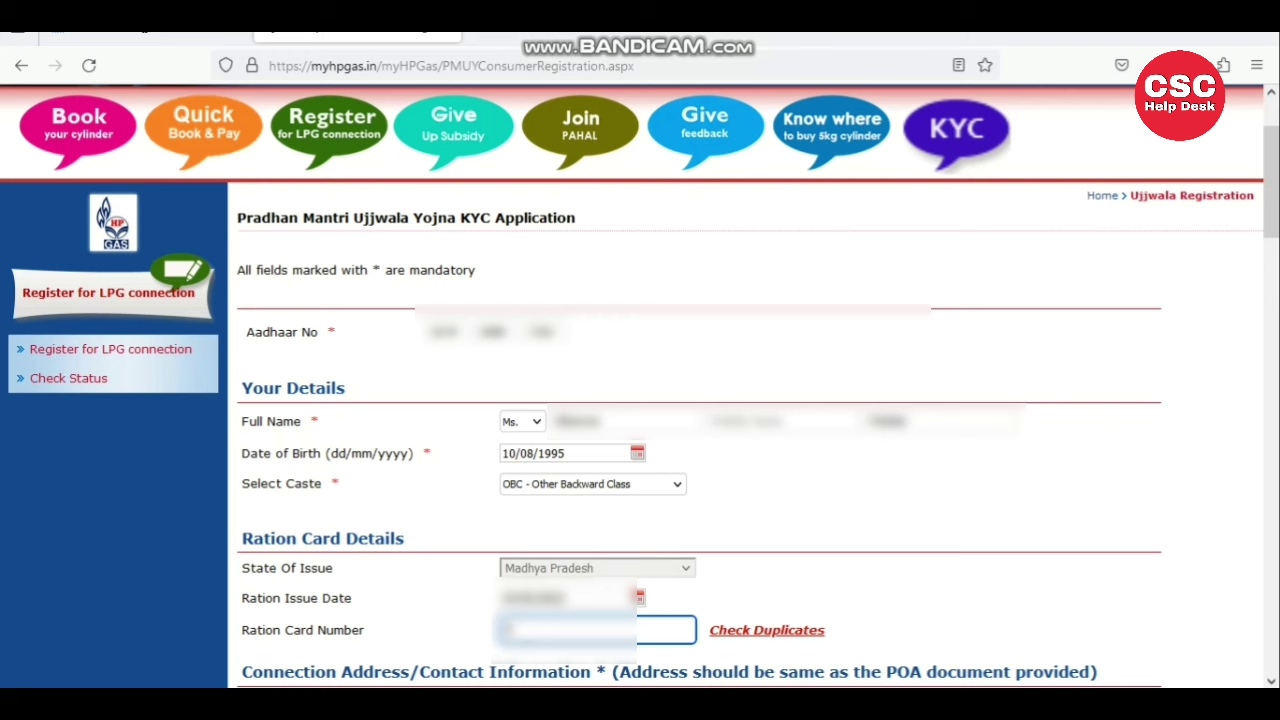
{"action": "type", "text": "234567"}
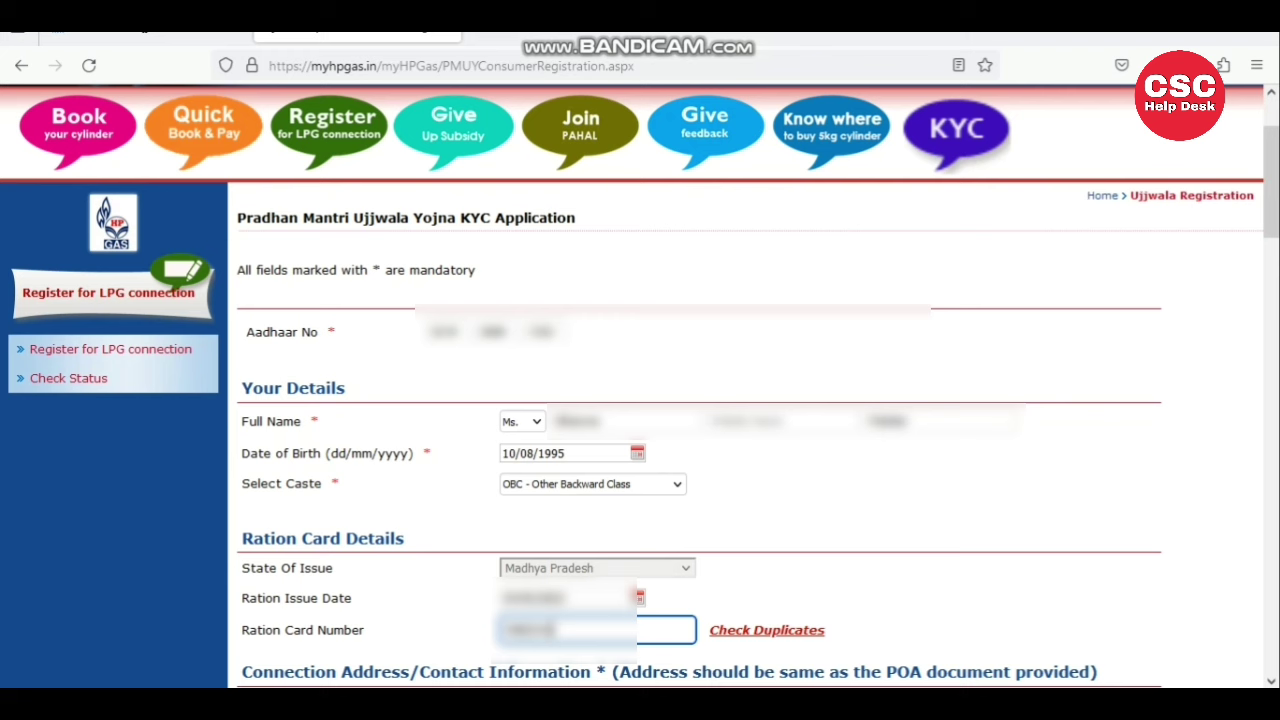
{"action": "left_click", "coordinate": [412, 634]}
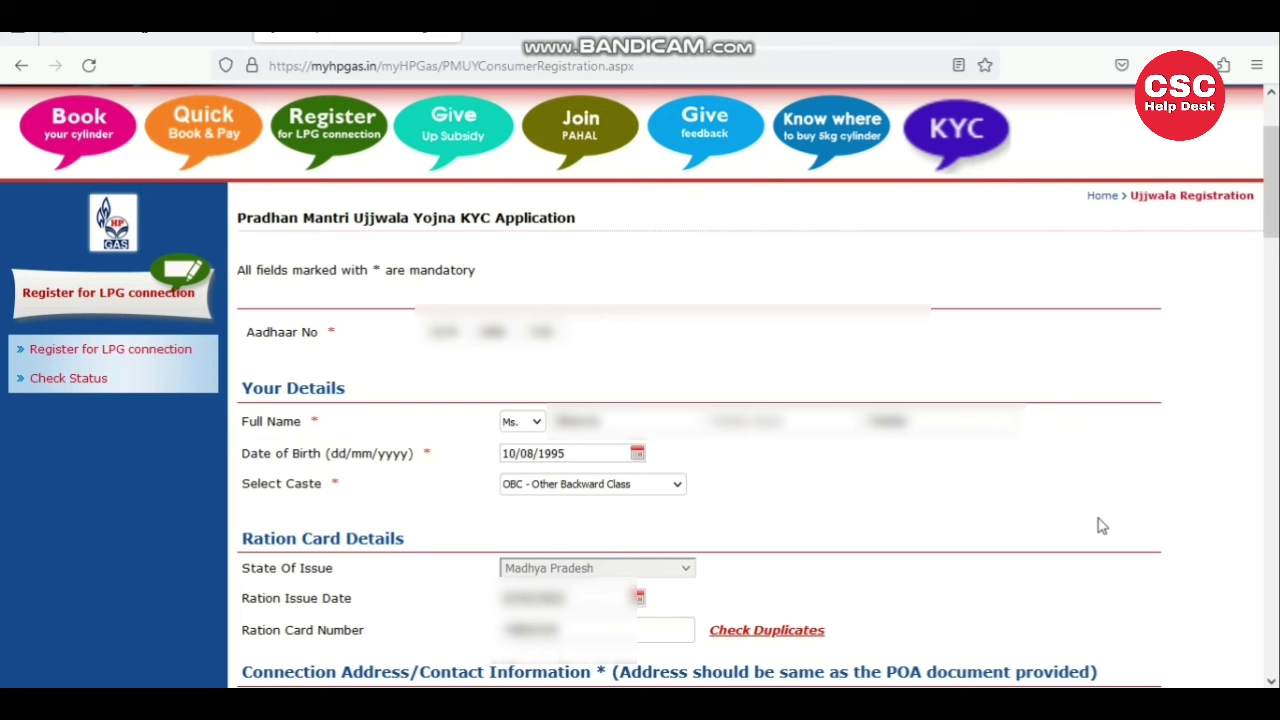
- Bring up the Connection Address section with Rural location and enter the house number
{"action": "left_click", "coordinate": [1271, 420]}
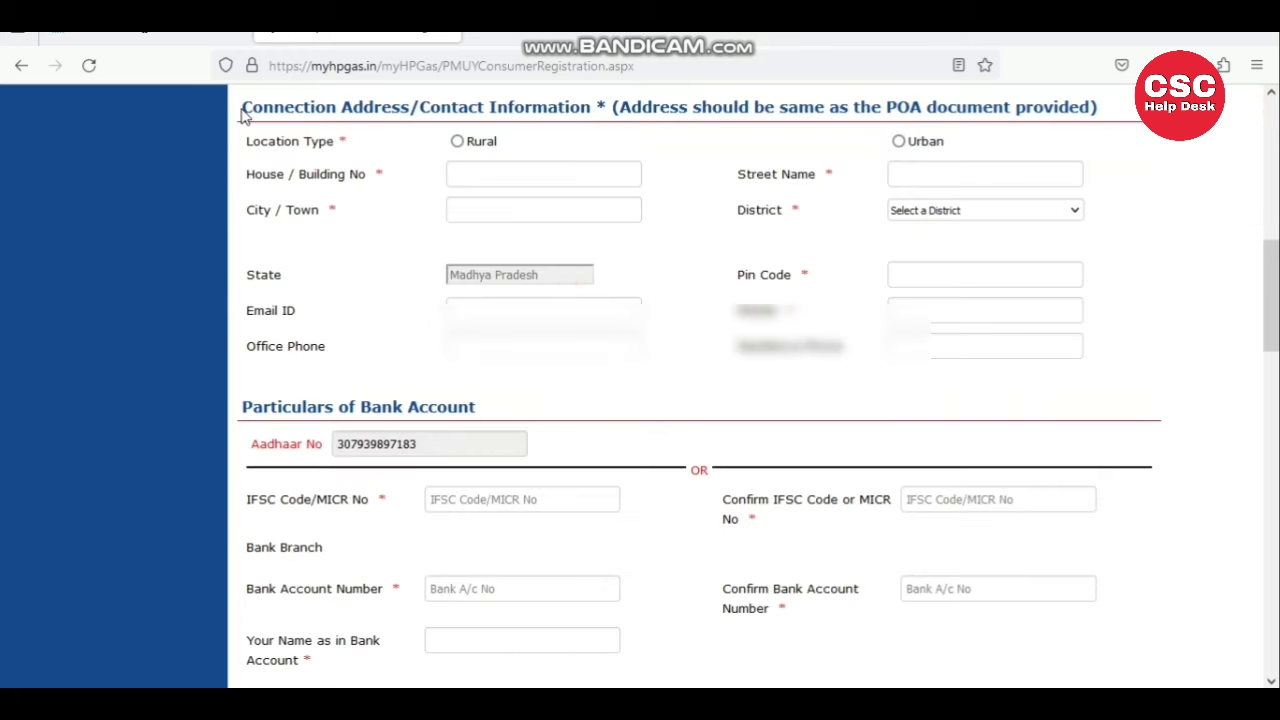
{"action": "left_click_drag", "start_coordinate": [242, 108], "coordinate": [1097, 123]}
{"action": "left_click", "coordinate": [1097, 123]}
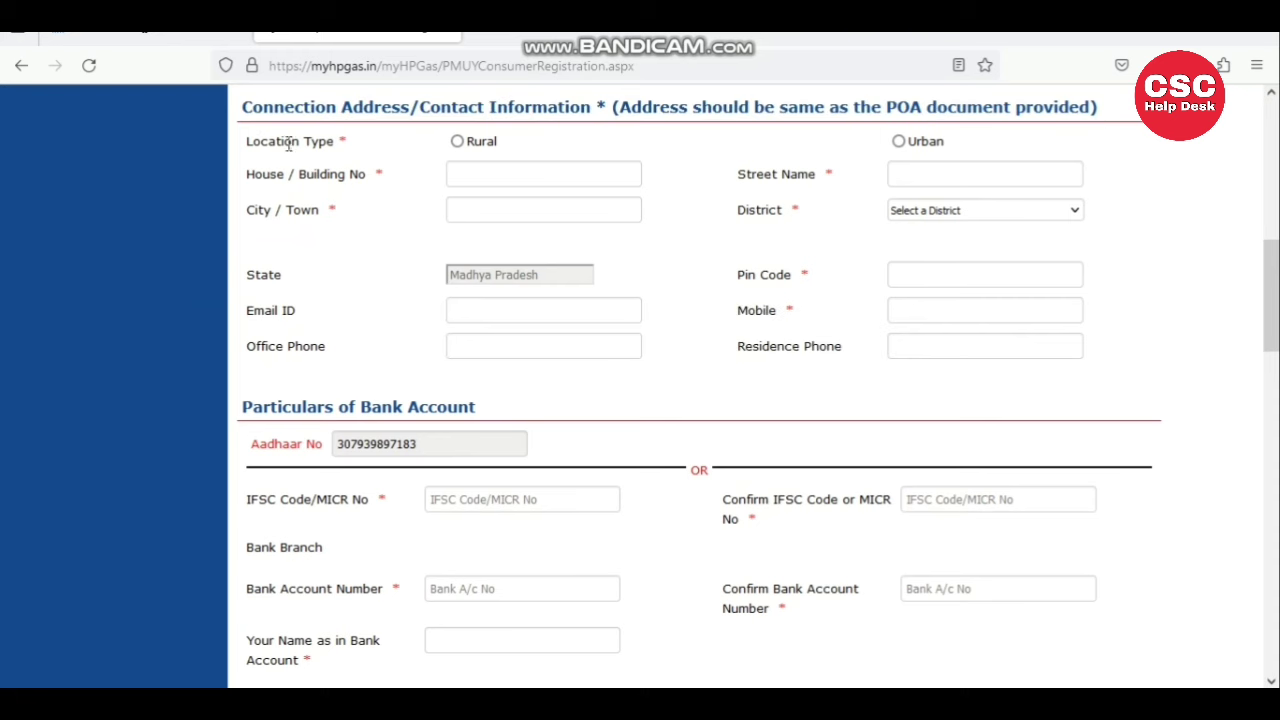
{"action": "left_click_drag", "start_coordinate": [247, 141], "coordinate": [380, 146]}
{"action": "left_click", "coordinate": [383, 148]}
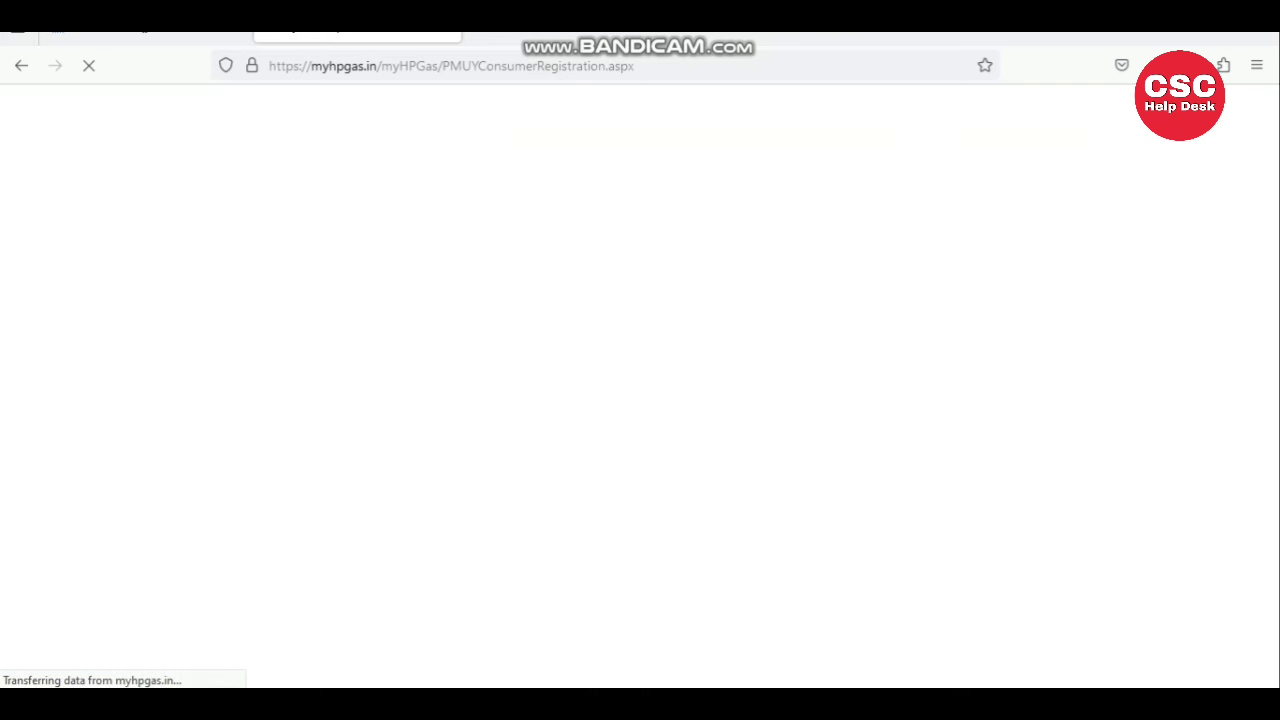
{"action": "left_click", "coordinate": [480, 163]}
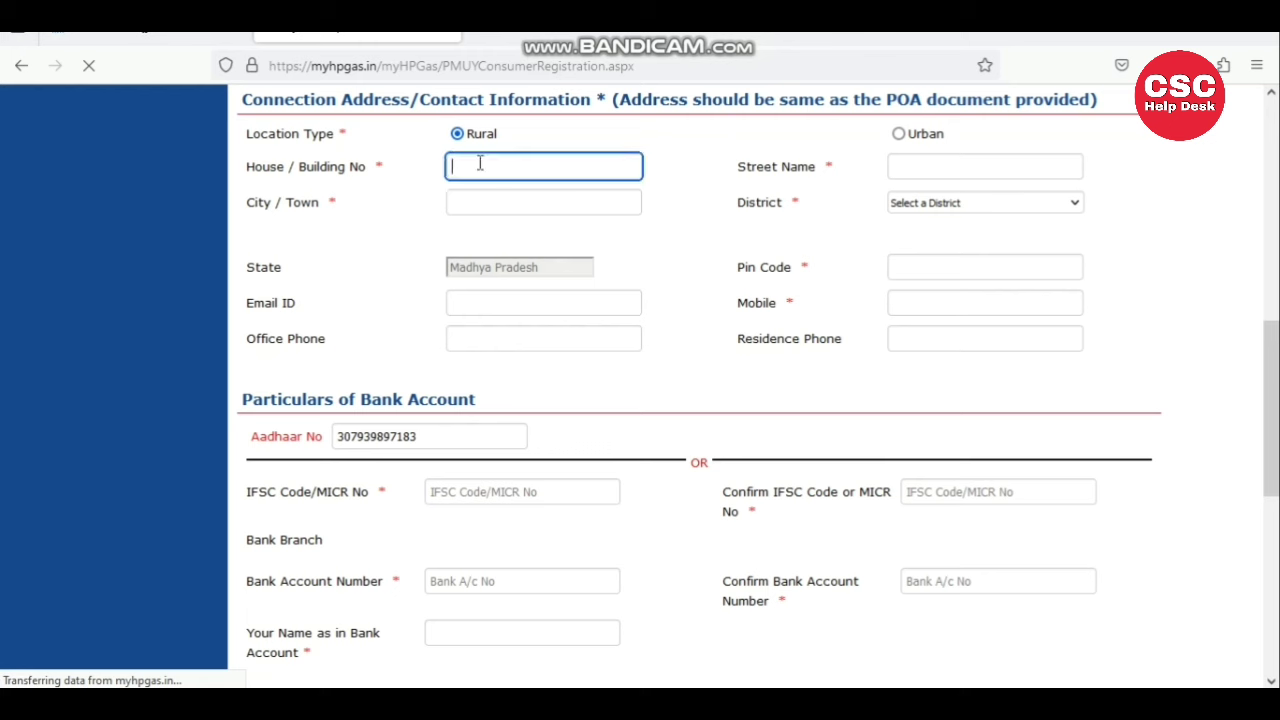
{"action": "type", "text": "12"}
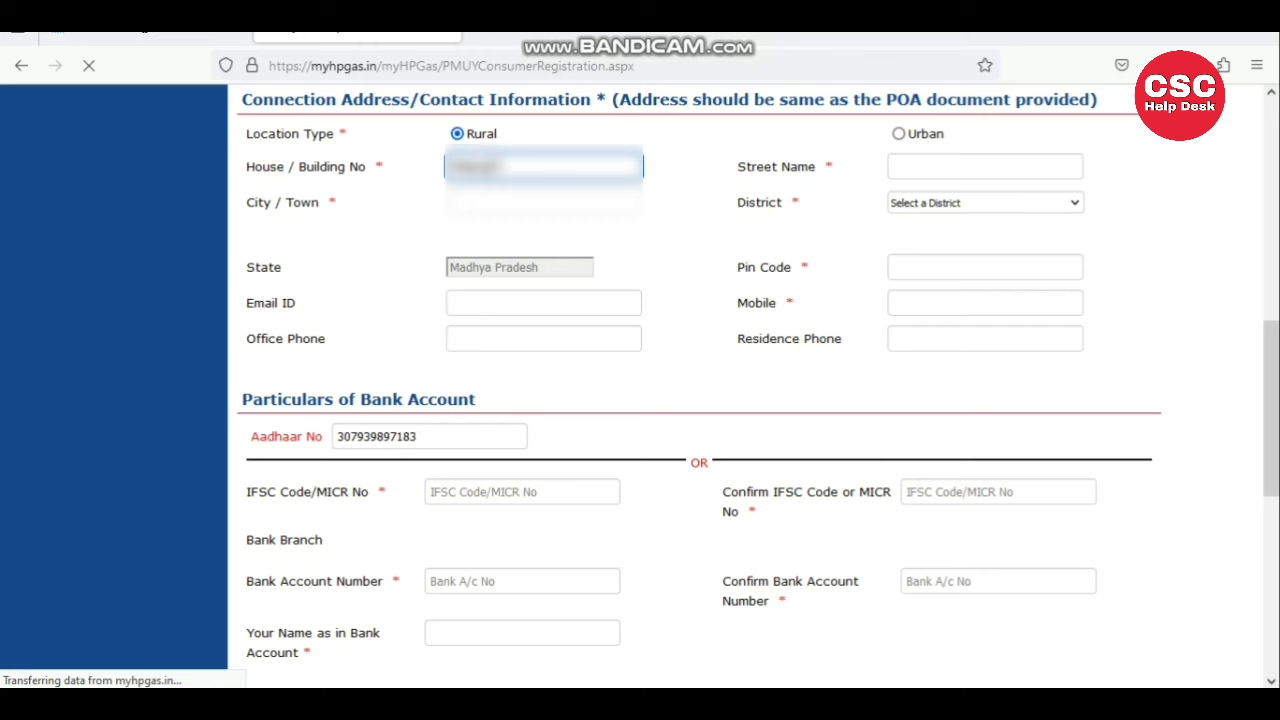
{"action": "type", "text": "11"}
- Enter the street name and replace the City/Town entry with the applicant's town
{"action": "left_click", "coordinate": [919, 161]}
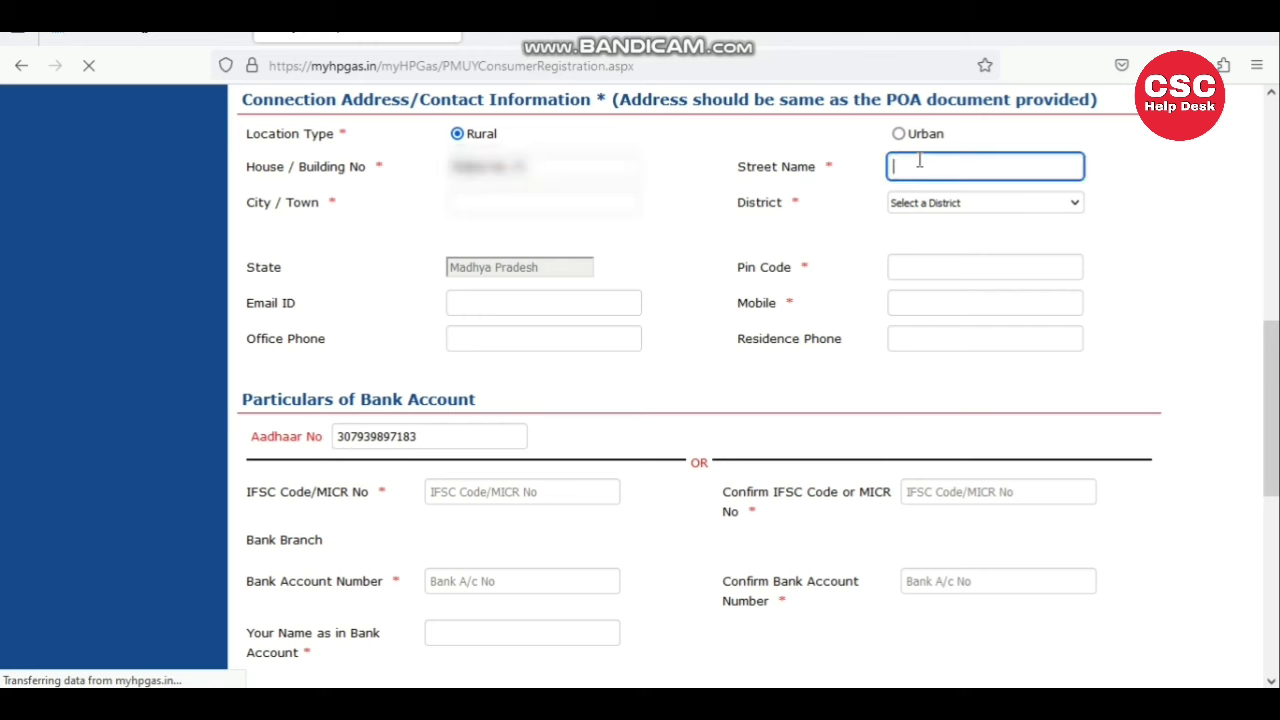
{"action": "type", "text": "Hanuman"}
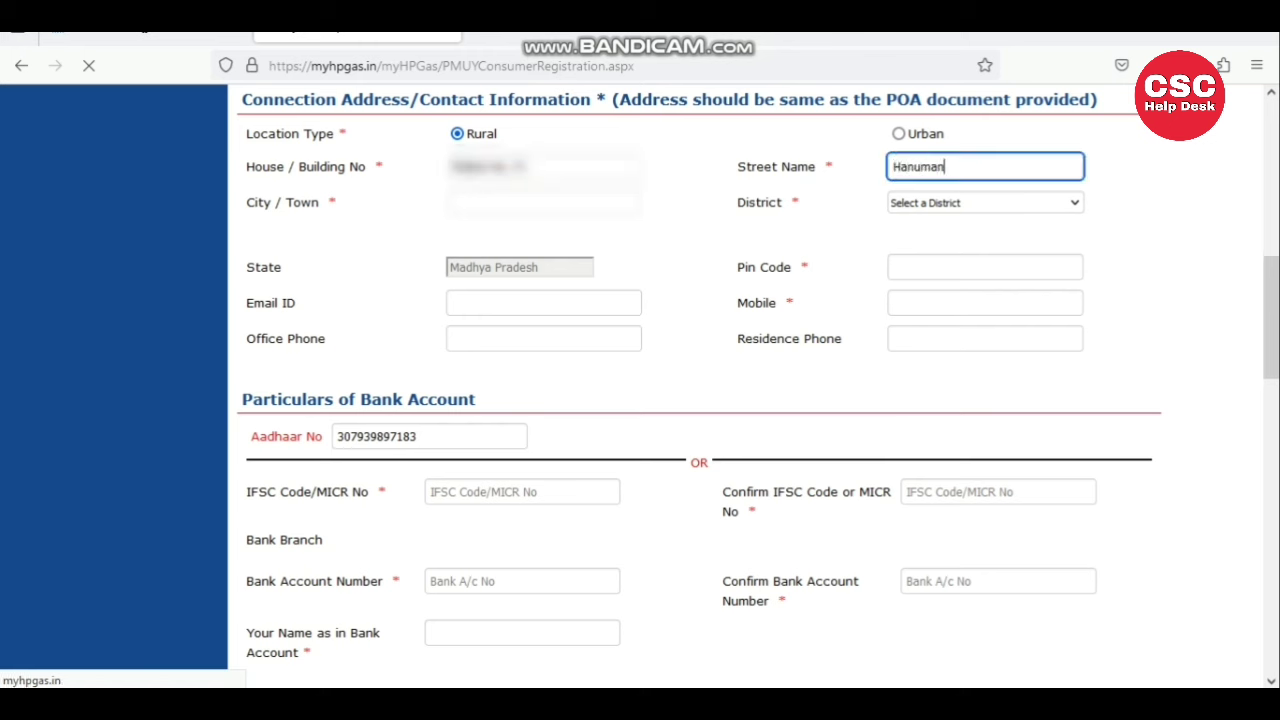
{"action": "key", "text": "BackSpace"}
{"action": "key", "text": "BackSpace"}
{"action": "key", "text": "BackSpace"}
{"action": "key", "text": "BackSpace"}
{"action": "key", "text": "BackSpace"}
{"action": "key", "text": "BackSpace"}
{"action": "left_click", "coordinate": [252, 203]}
{"action": "triple_click", "coordinate": [252, 203]}
{"action": "left_click", "coordinate": [491, 204]}
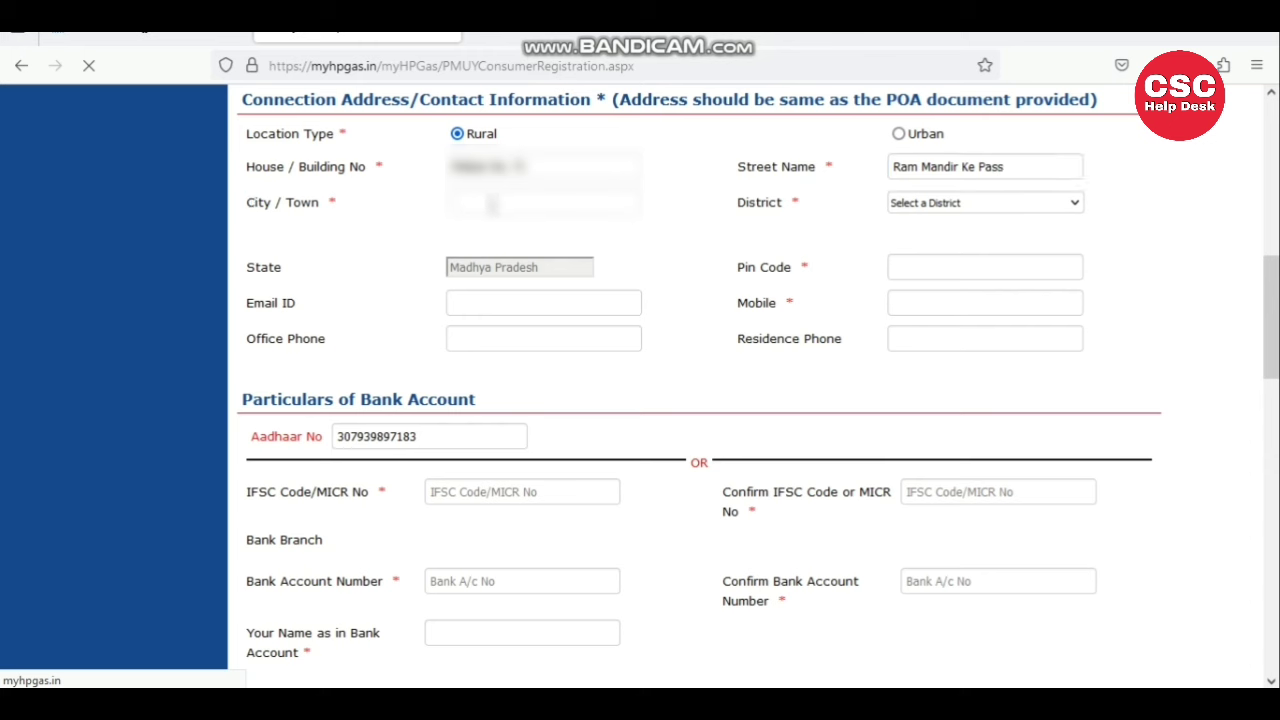
{"action": "double_click", "coordinate": [491, 204]}
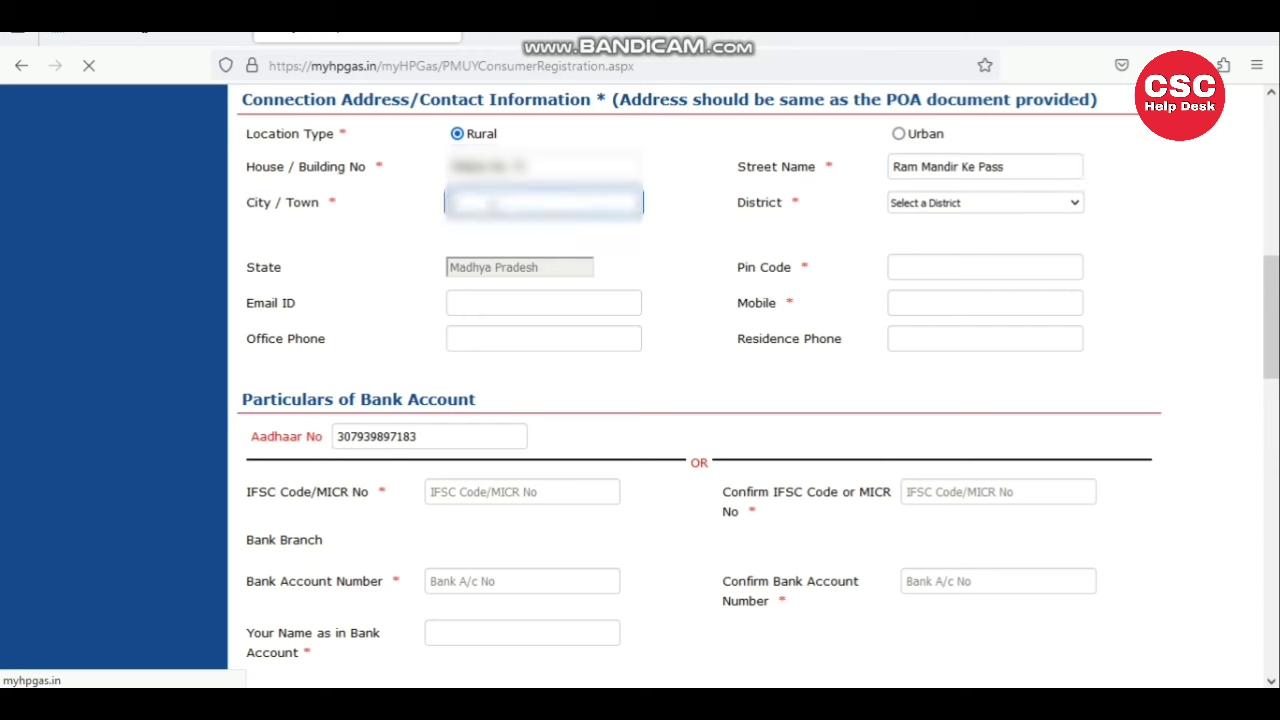
{"action": "key", "text": "BackSpace"}
{"action": "type", "text": "Indorepur Tola"}
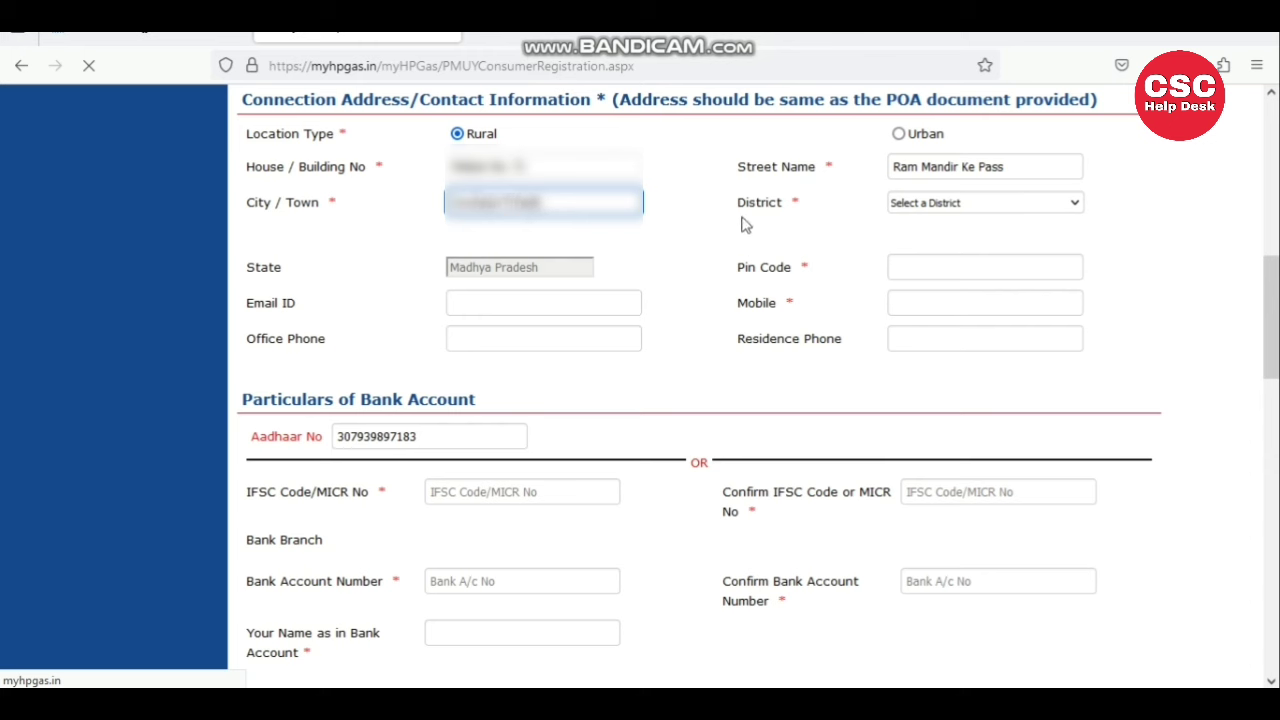
{"action": "left_click", "coordinate": [665, 220]}
- Set the connection address District to MANDASAUR
{"action": "left_click_drag", "start_coordinate": [738, 210], "coordinate": [794, 206]}
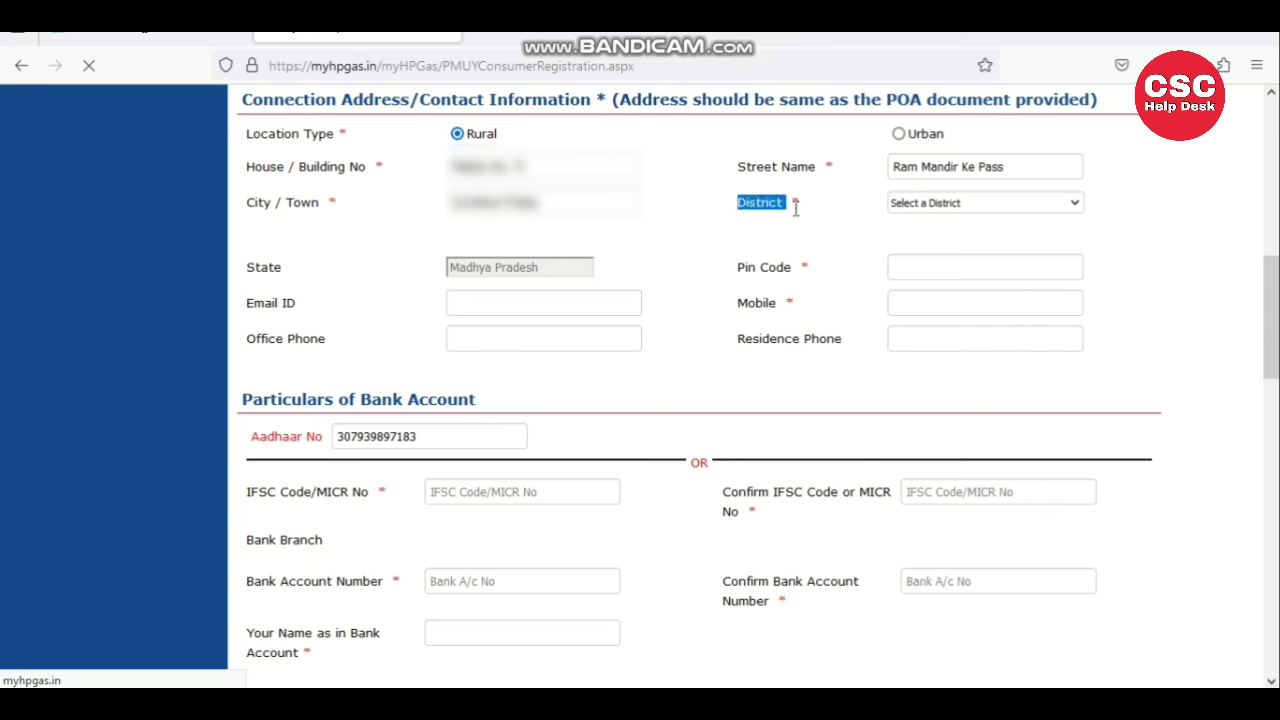
{"action": "left_click", "coordinate": [902, 205]}
{"action": "type", "text": "m"}
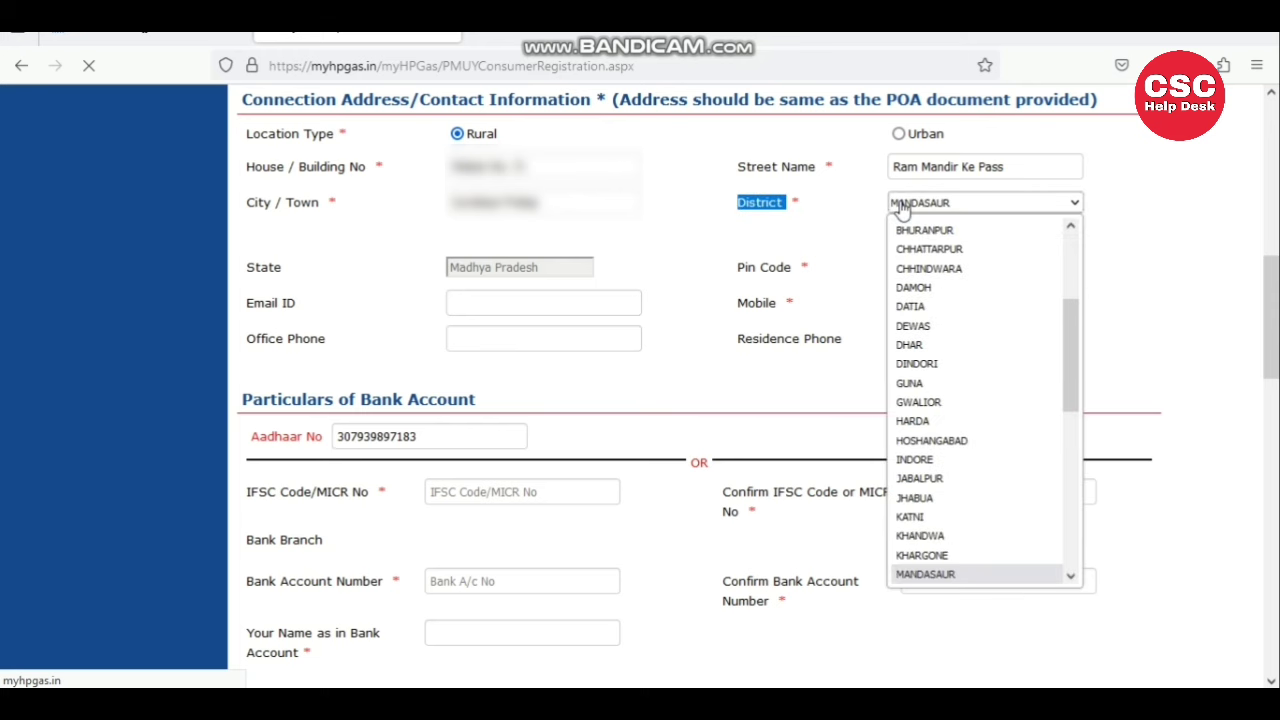
{"action": "left_click", "coordinate": [902, 205]}
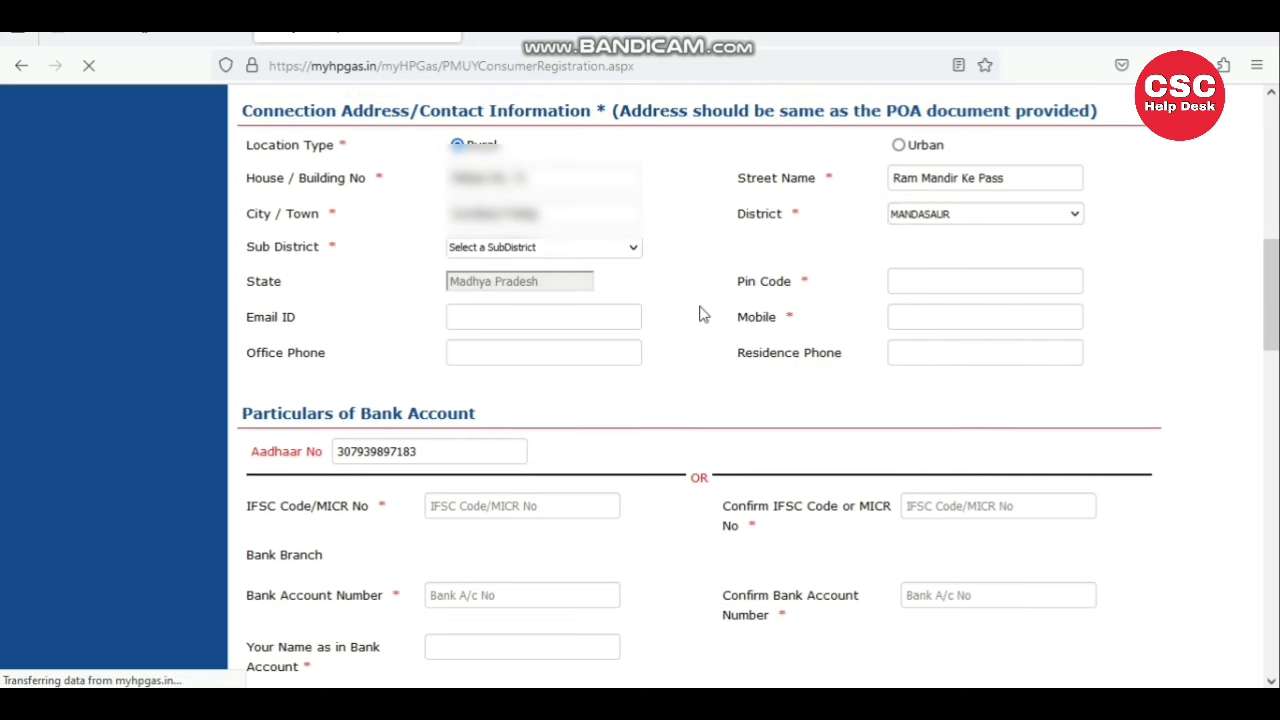
- Enter the pin code and the applicant's mobile number
{"action": "left_click_drag", "start_coordinate": [249, 279], "coordinate": [320, 289]}
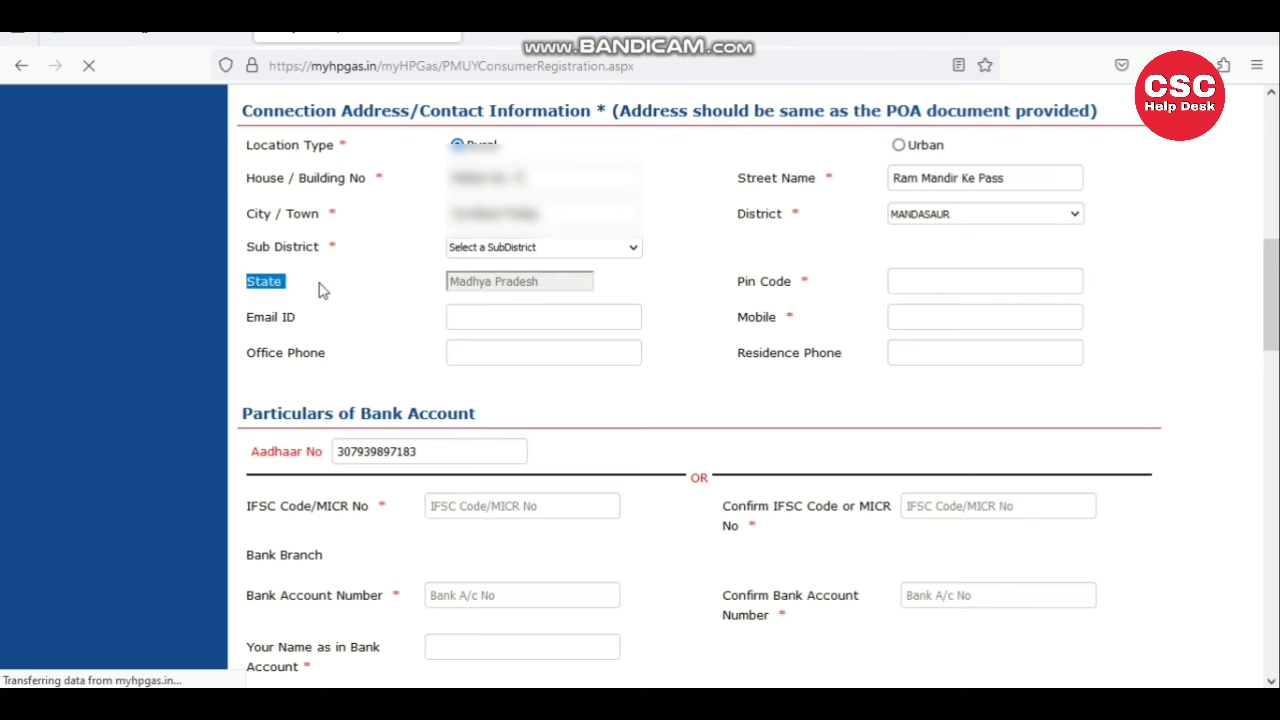
{"action": "left_click_drag", "start_coordinate": [737, 285], "coordinate": [806, 283]}
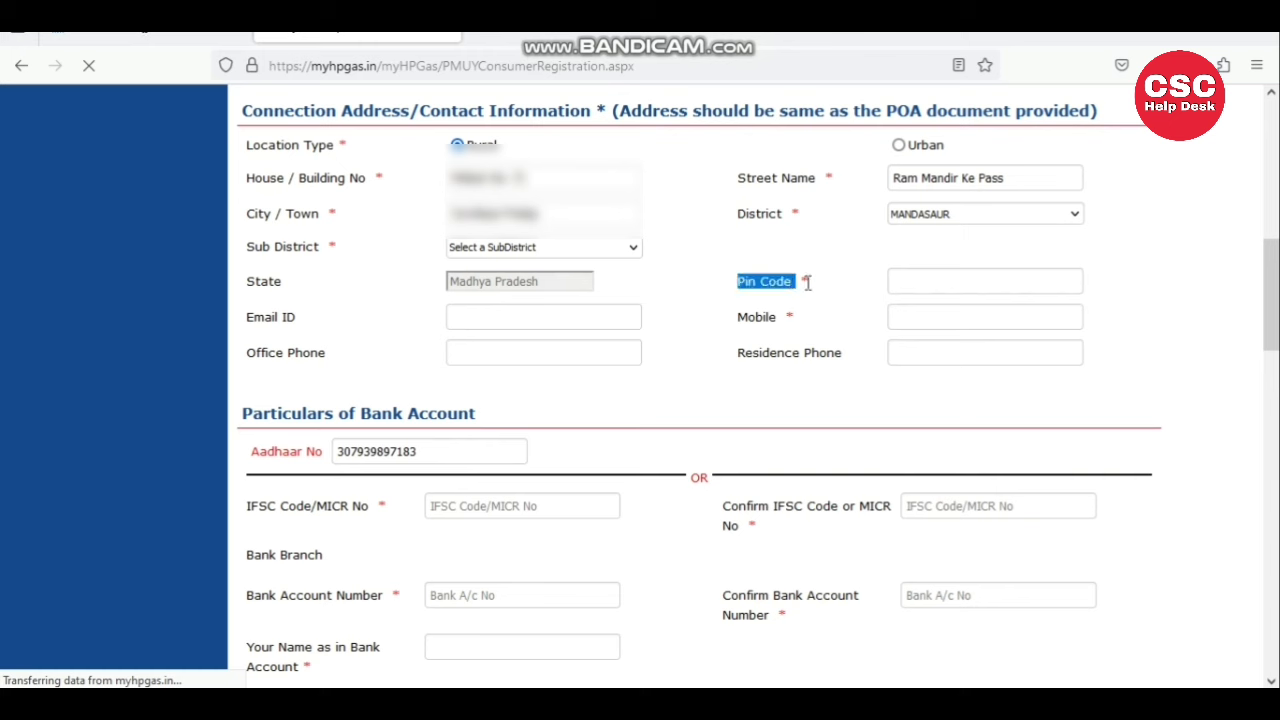
{"action": "left_click", "coordinate": [916, 280]}
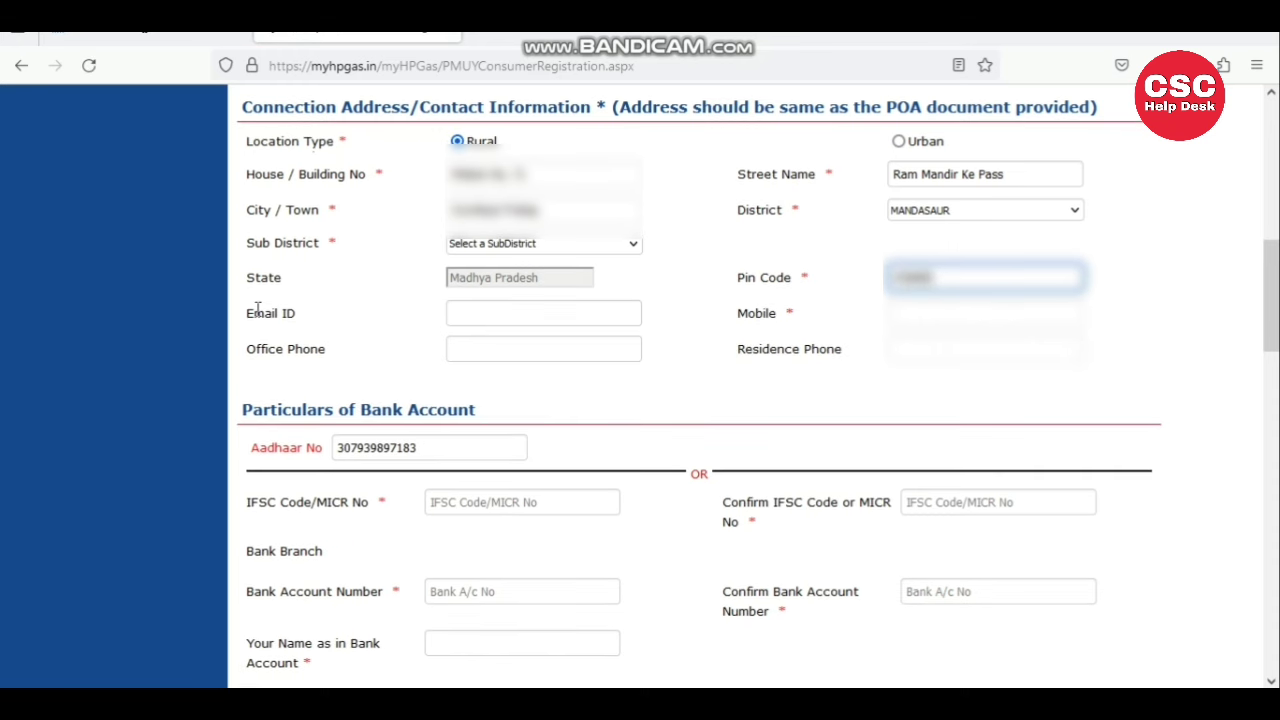
{"action": "left_click_drag", "start_coordinate": [246, 318], "coordinate": [303, 314]}
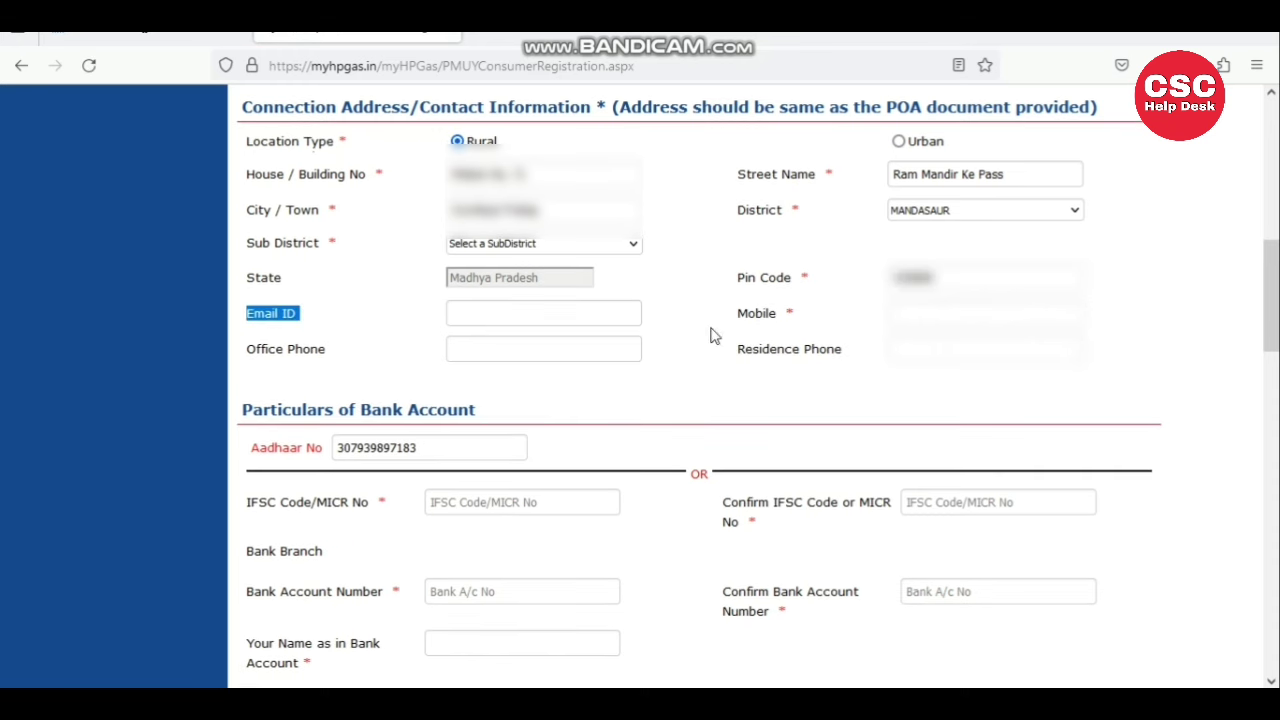
{"action": "left_click_drag", "start_coordinate": [738, 316], "coordinate": [785, 318]}
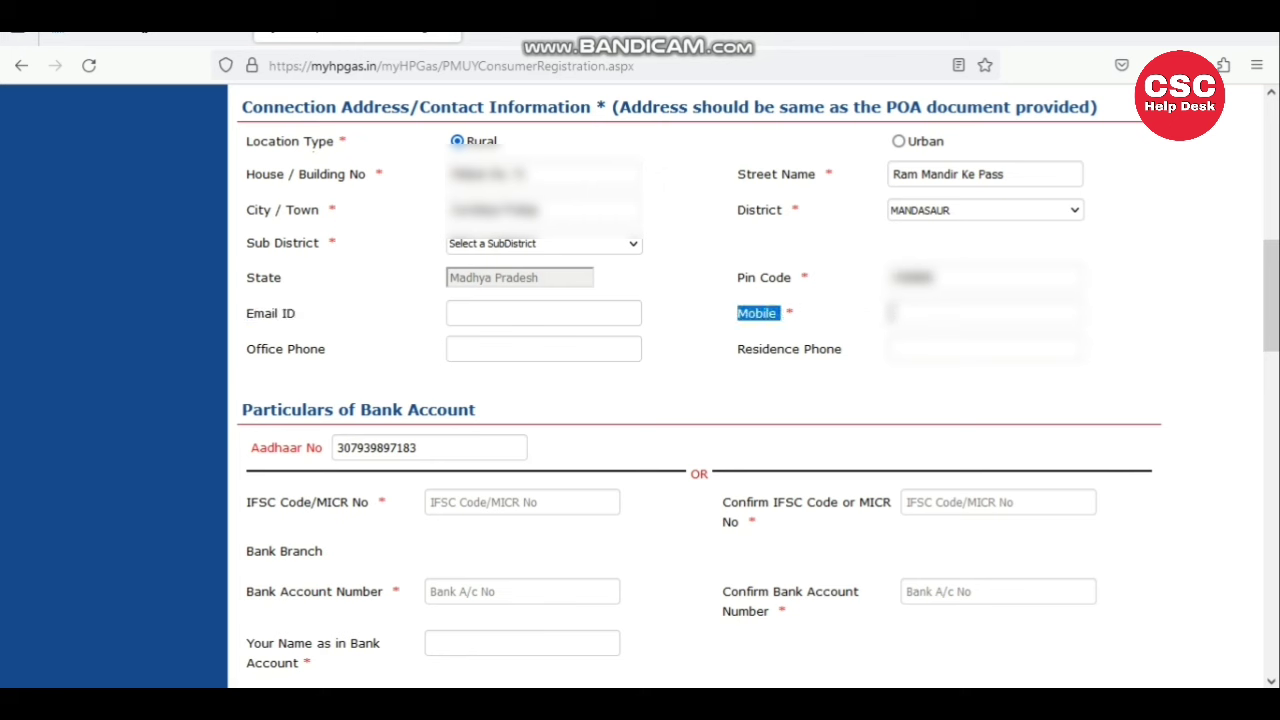
{"action": "left_click", "coordinate": [906, 313]}
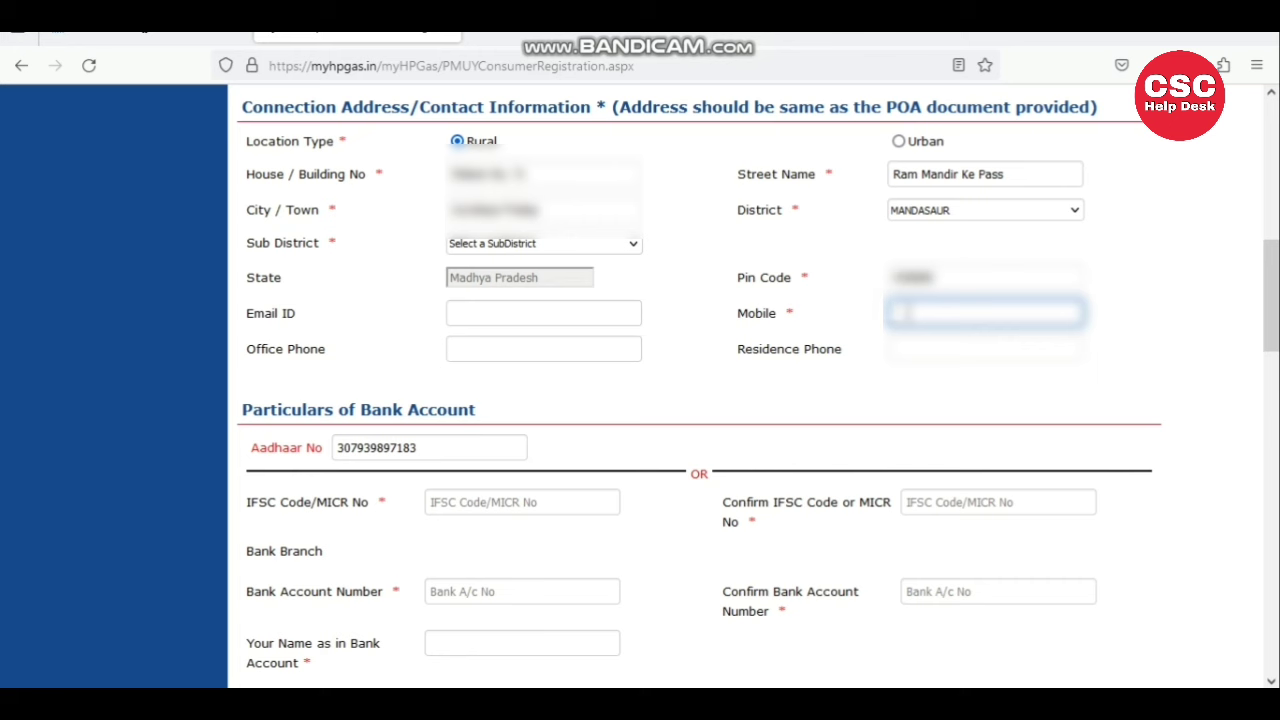
{"action": "key", "text": "BackSpace"}
{"action": "type", "text": "9876543210"}
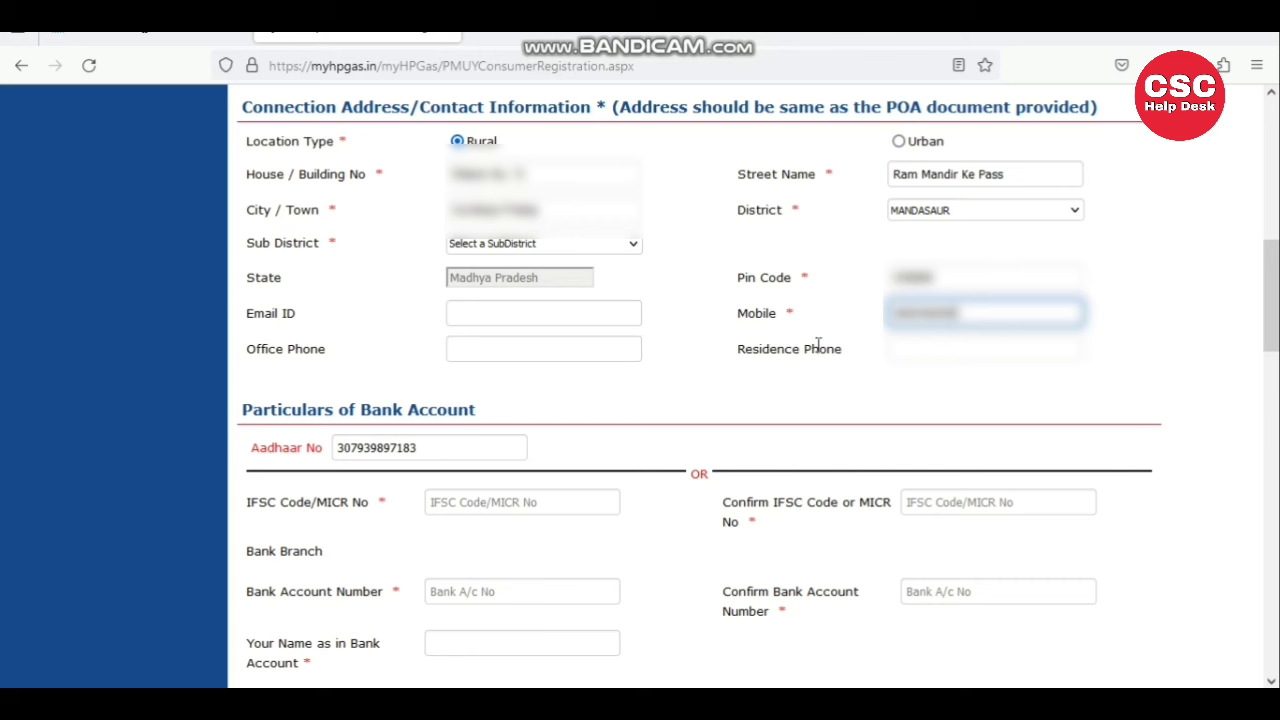
{"action": "left_click", "coordinate": [904, 339]}
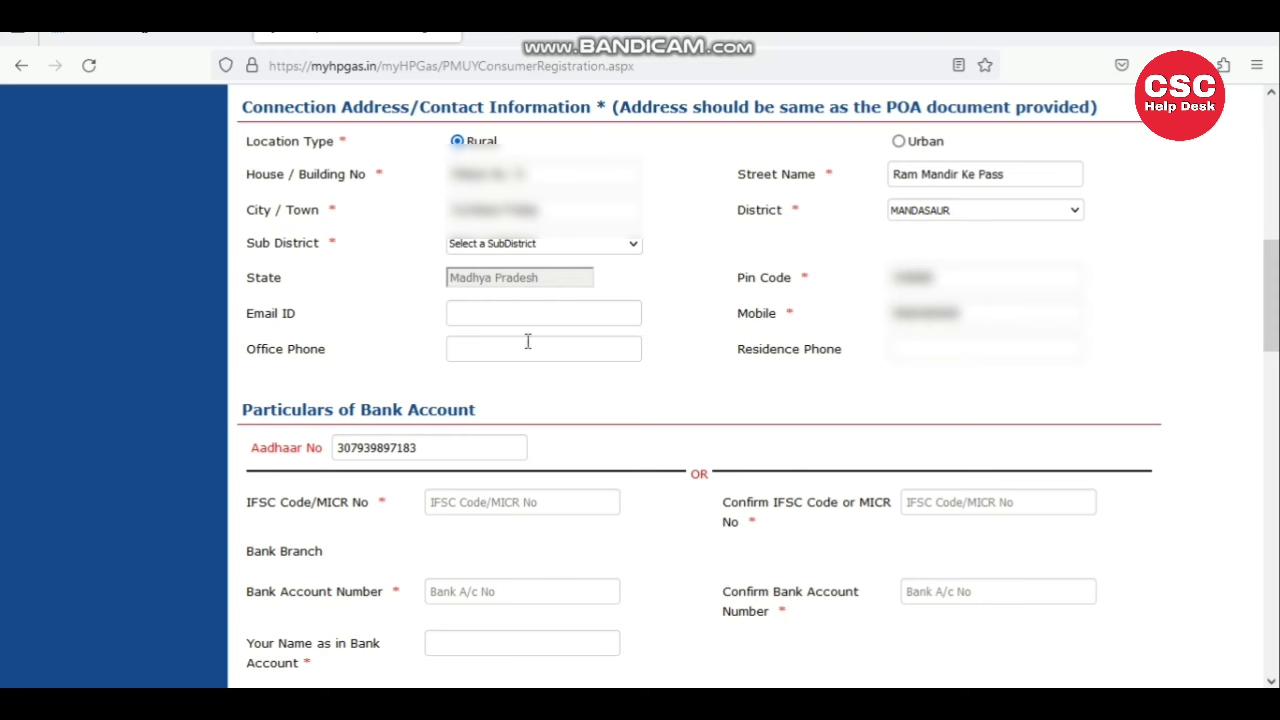
- Enter IFSC code IPOS0000001 in the IFSC Code/MICR No field
{"action": "scroll", "coordinate": [371, 243], "scroll_direction": "down", "scroll_amount": 3}
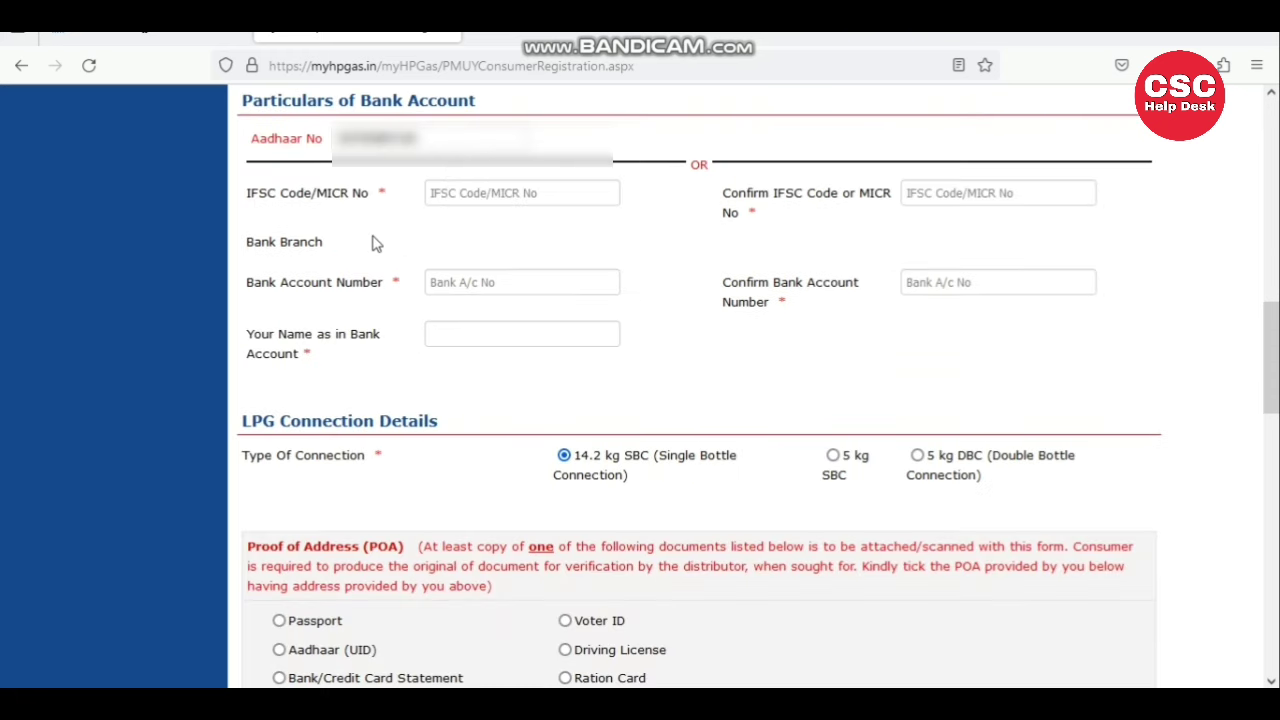
{"action": "left_click_drag", "start_coordinate": [242, 100], "coordinate": [520, 110]}
{"action": "left_click", "coordinate": [520, 110]}
{"action": "left_click_drag", "start_coordinate": [258, 139], "coordinate": [307, 142]}
{"action": "left_click_drag", "start_coordinate": [246, 193], "coordinate": [352, 210]}
{"action": "left_click", "coordinate": [352, 210]}
{"action": "left_click", "coordinate": [572, 194]}
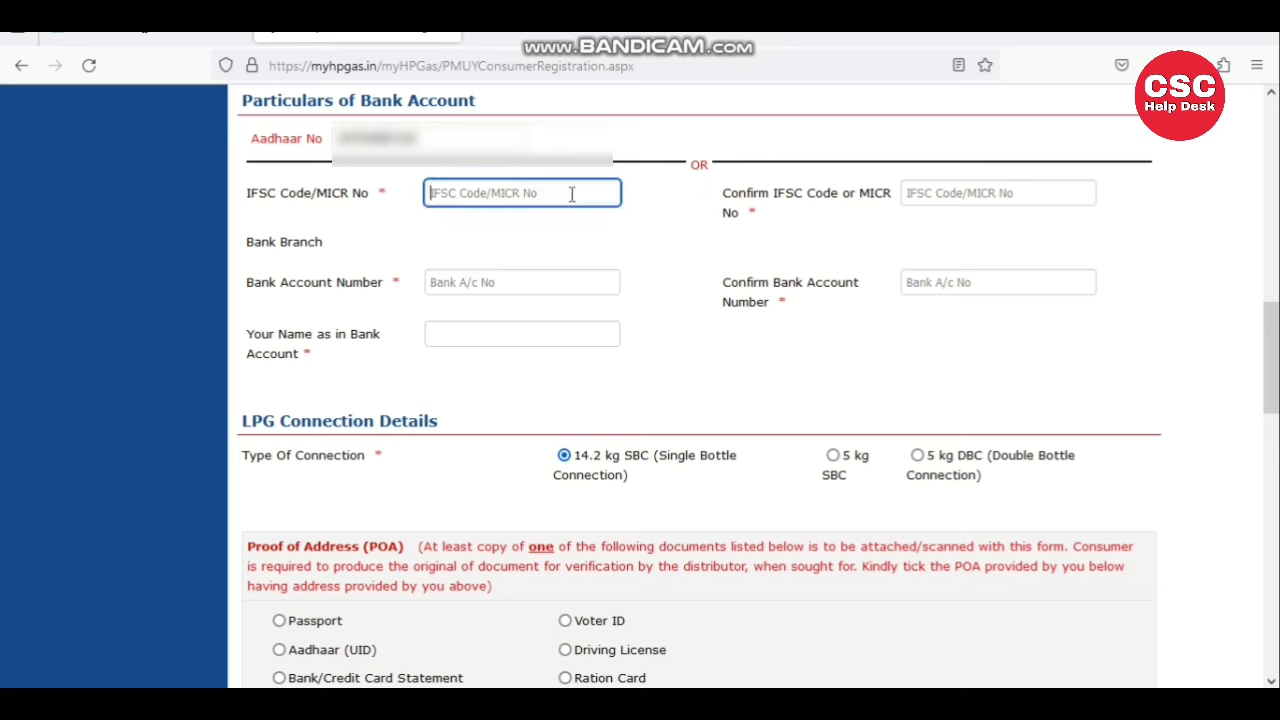
{"action": "type", "text": "S"}
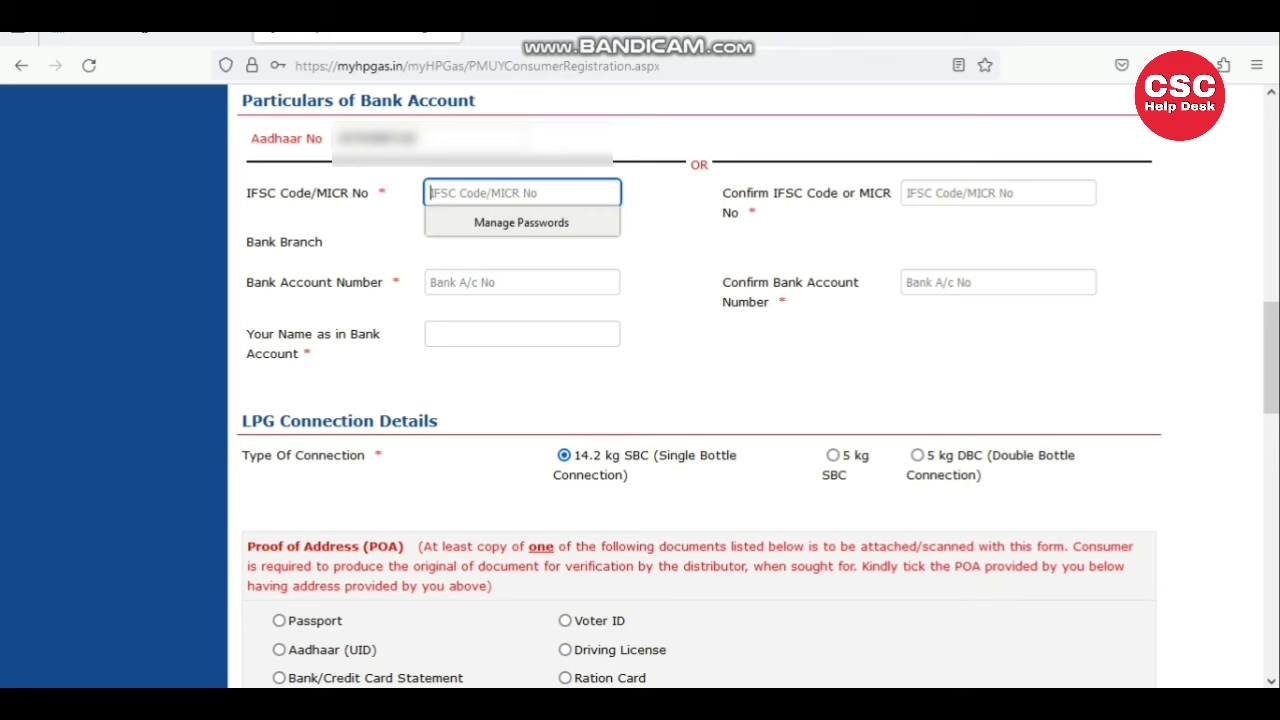
{"action": "type", "text": "S"}
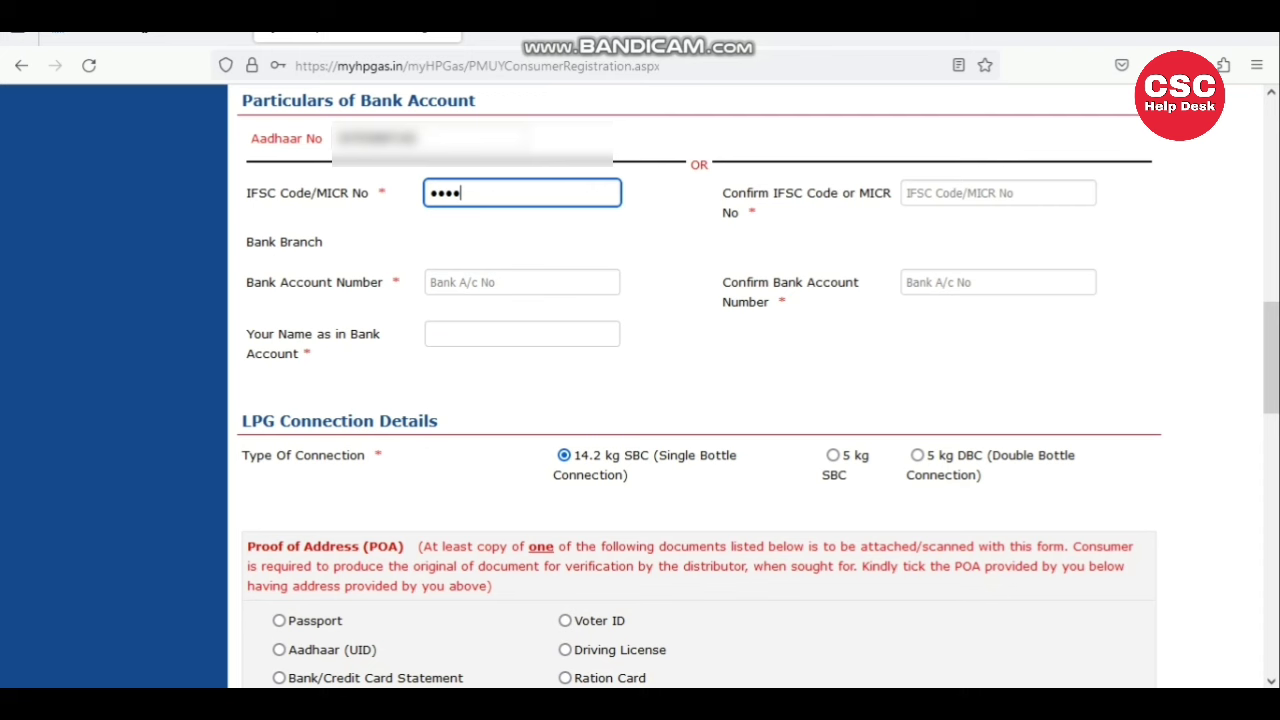
{"action": "key", "text": "BackSpace"}
{"action": "key", "text": "BackSpace"}
{"action": "key", "text": "BackSpace"}
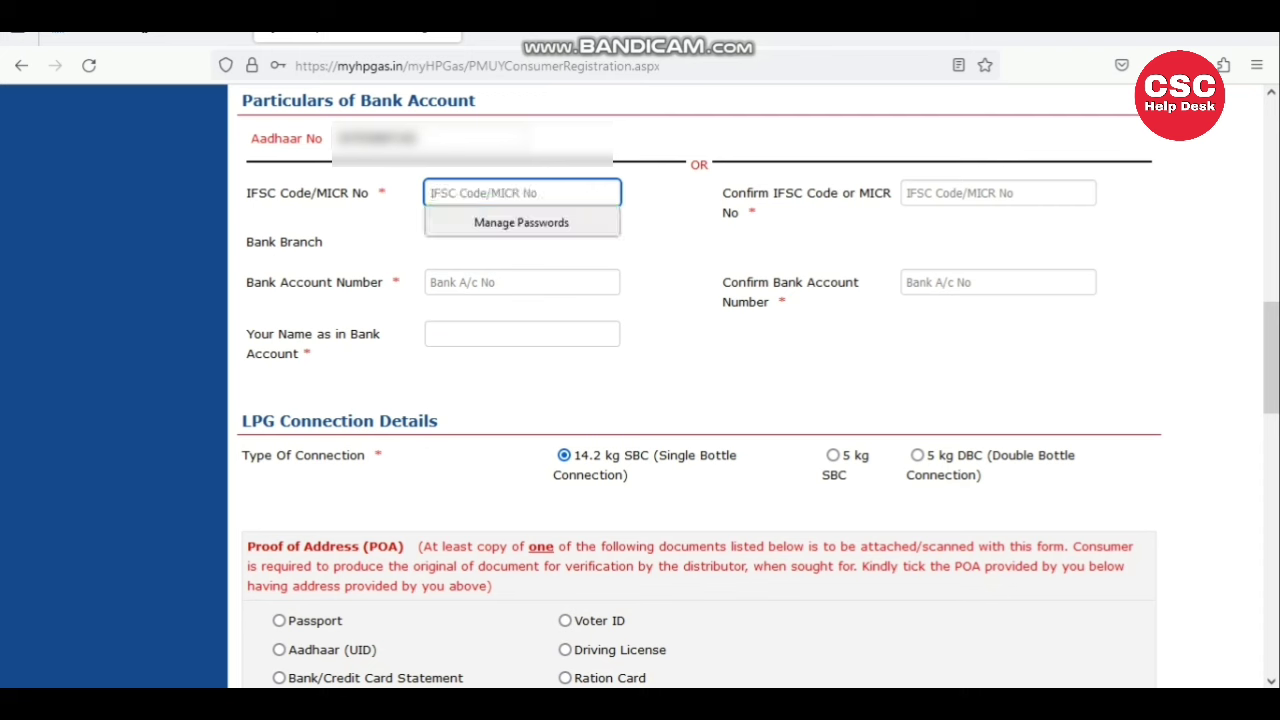
{"action": "type", "text": "S"}
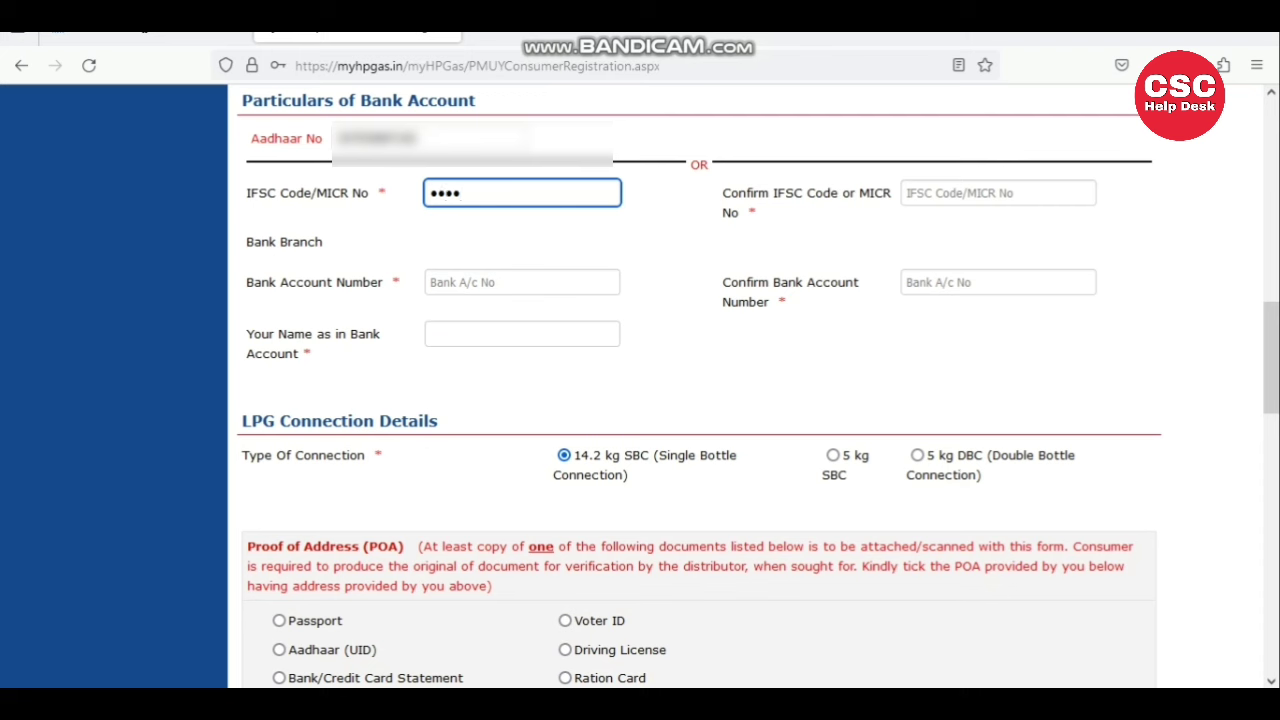
{"action": "type", "text": "001"}
- Confirm the IFSC, decline Firefox's password save, and verify the India Post Payments Bank branch
{"action": "left_click", "coordinate": [919, 196]}
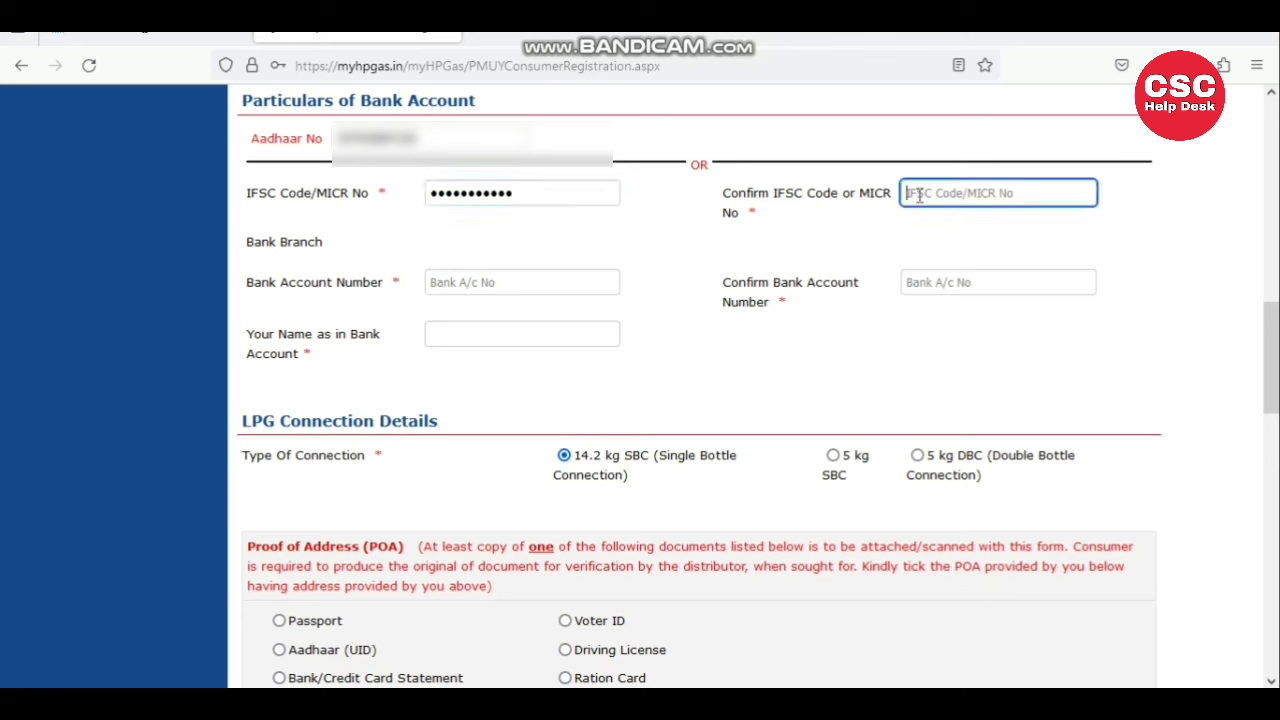
{"action": "type", "text": "IP"}
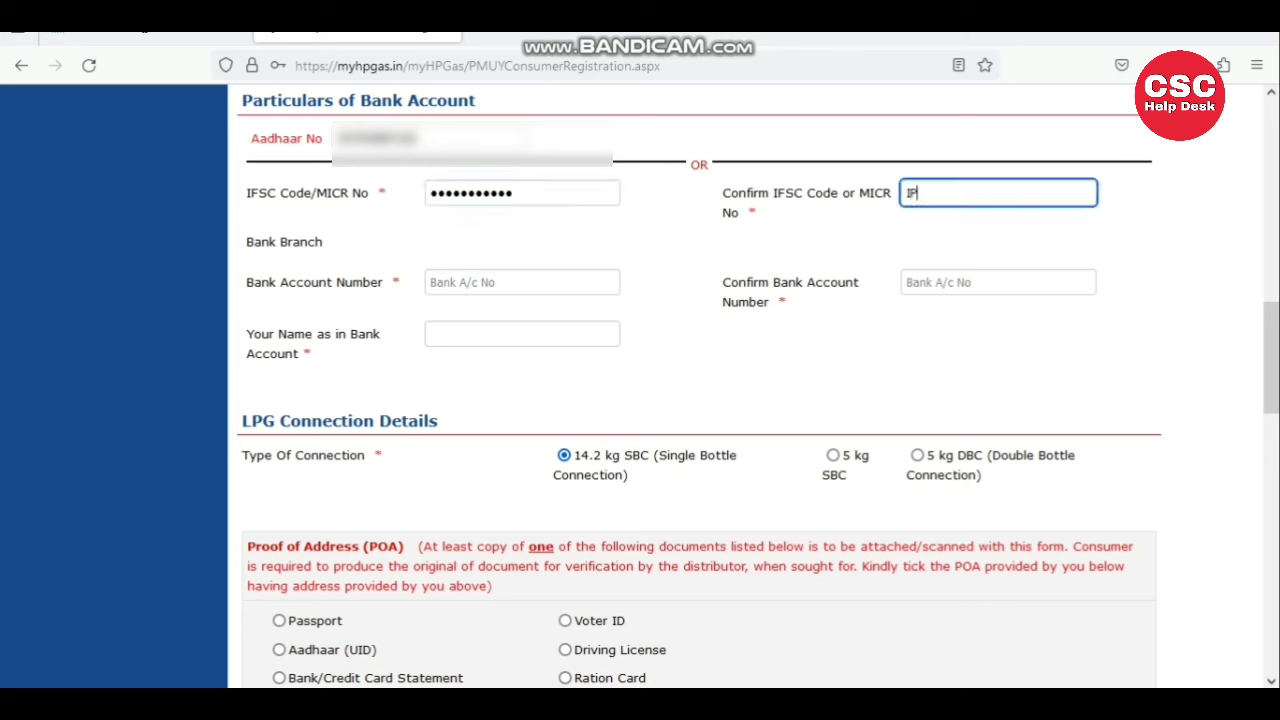
{"action": "type", "text": "OS0000001"}
{"action": "left_click", "coordinate": [777, 257]}
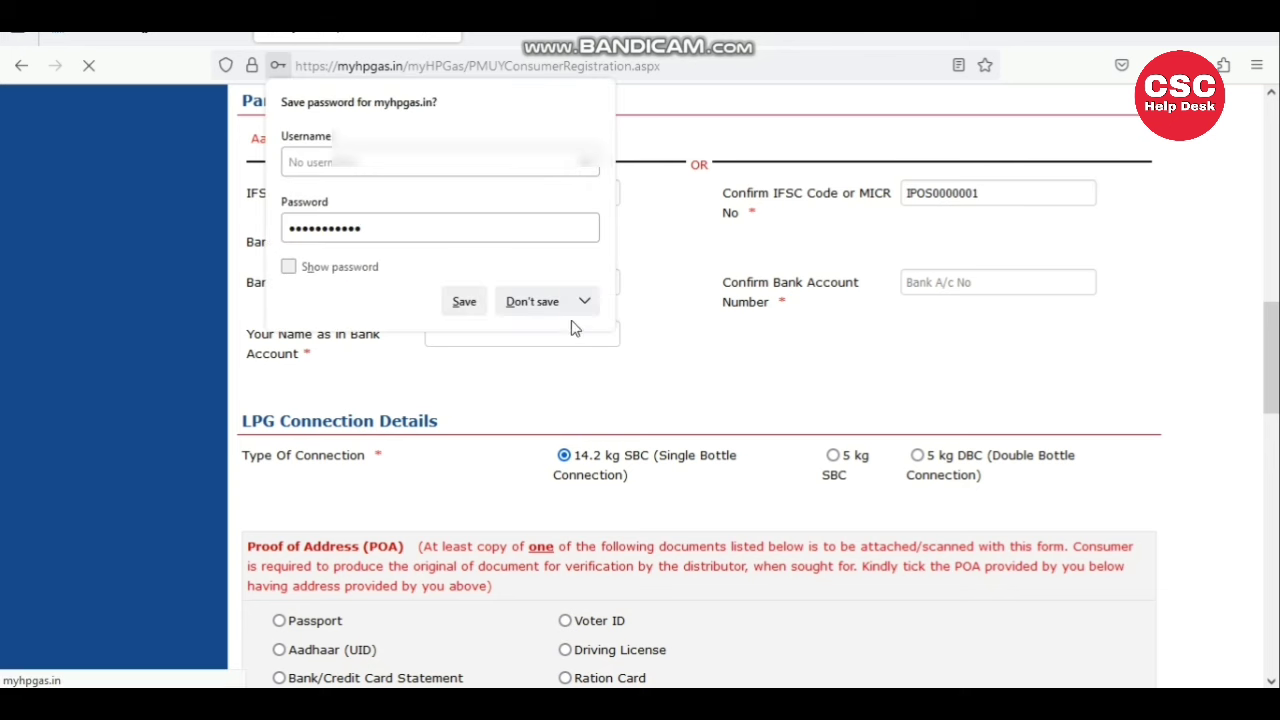
{"action": "left_click", "coordinate": [535, 301]}
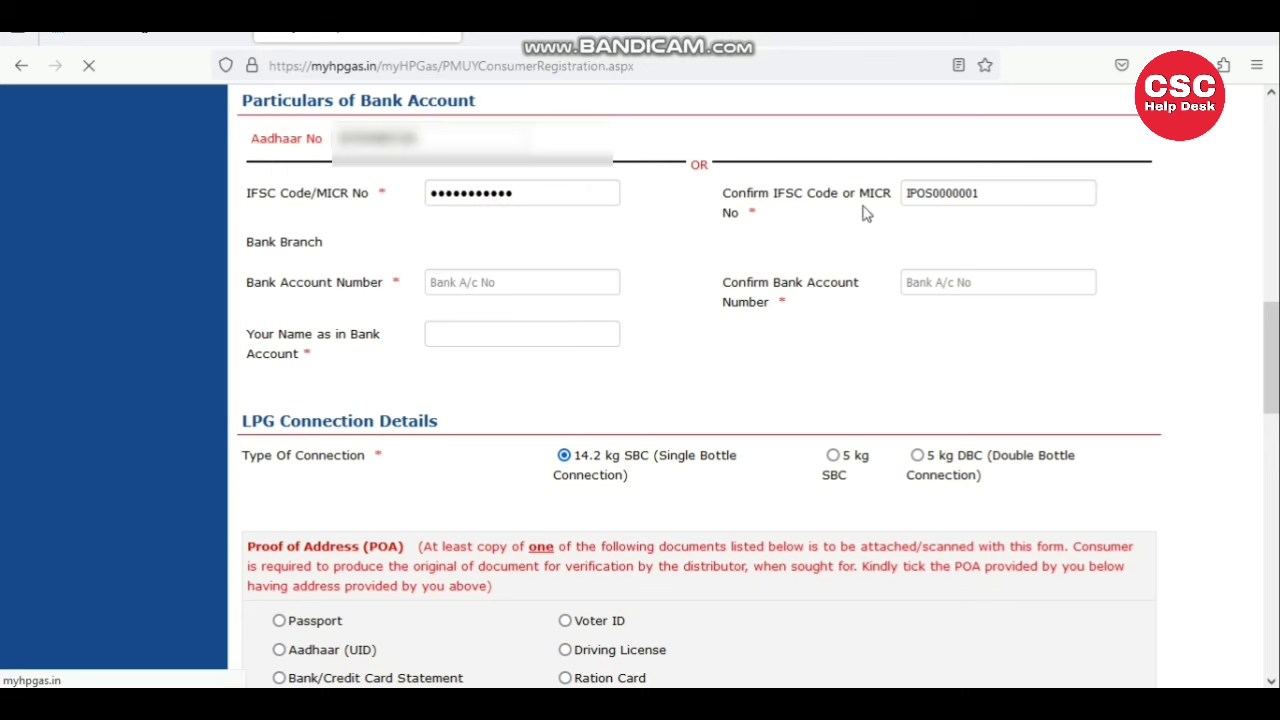
{"action": "left_click", "coordinate": [489, 286]}
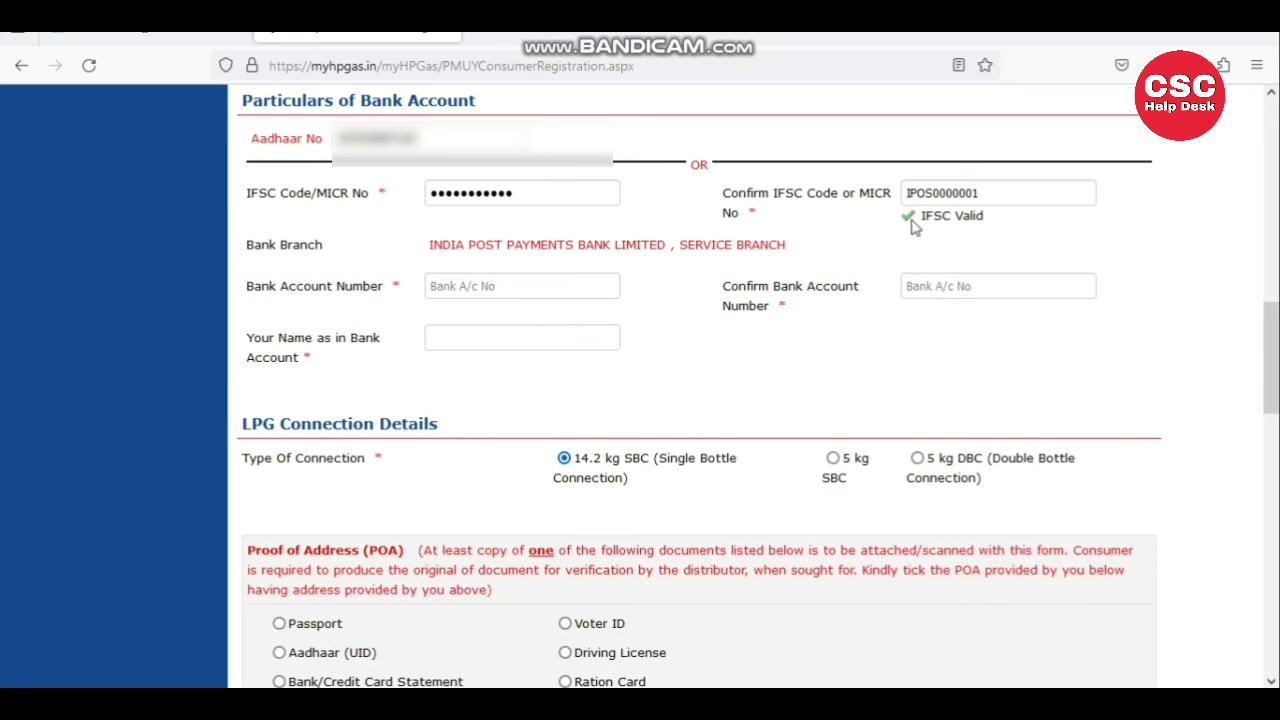
{"action": "left_click_drag", "start_coordinate": [430, 250], "coordinate": [840, 254]}
{"action": "left_click", "coordinate": [840, 254]}
{"action": "left_click_drag", "start_coordinate": [246, 287], "coordinate": [423, 288]}
{"action": "left_click", "coordinate": [471, 286]}
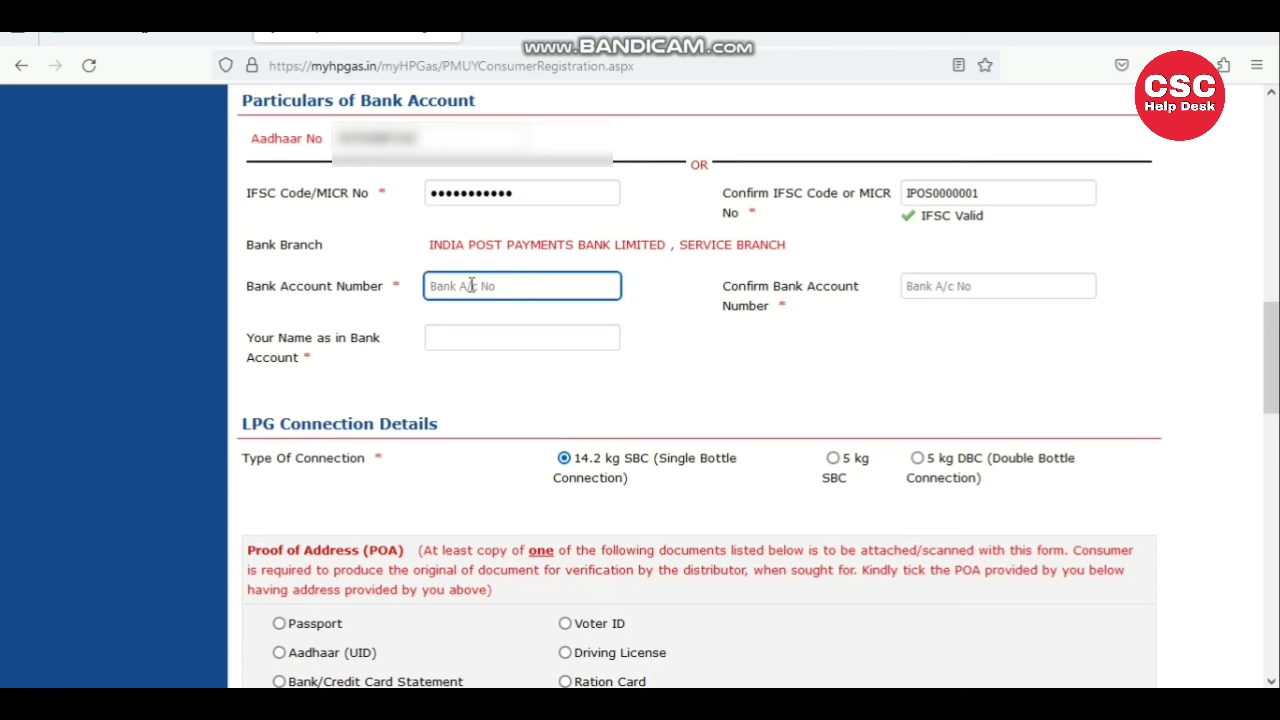
- Enter the bank account number and re-enter it in Confirm Bank Account Number
{"action": "type", "text": "0"}
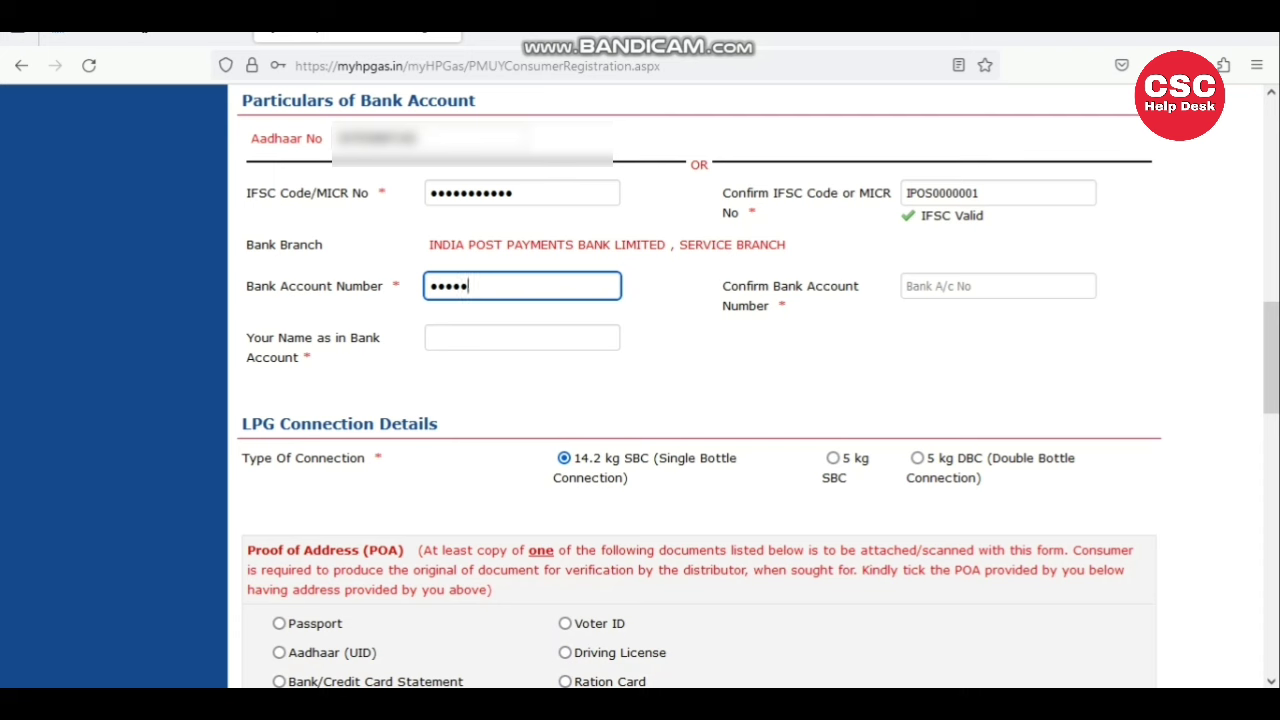
{"action": "type", "text": "0000"}
{"action": "left_click_drag", "start_coordinate": [724, 286], "coordinate": [777, 307]}
{"action": "left_click", "coordinate": [930, 284]}
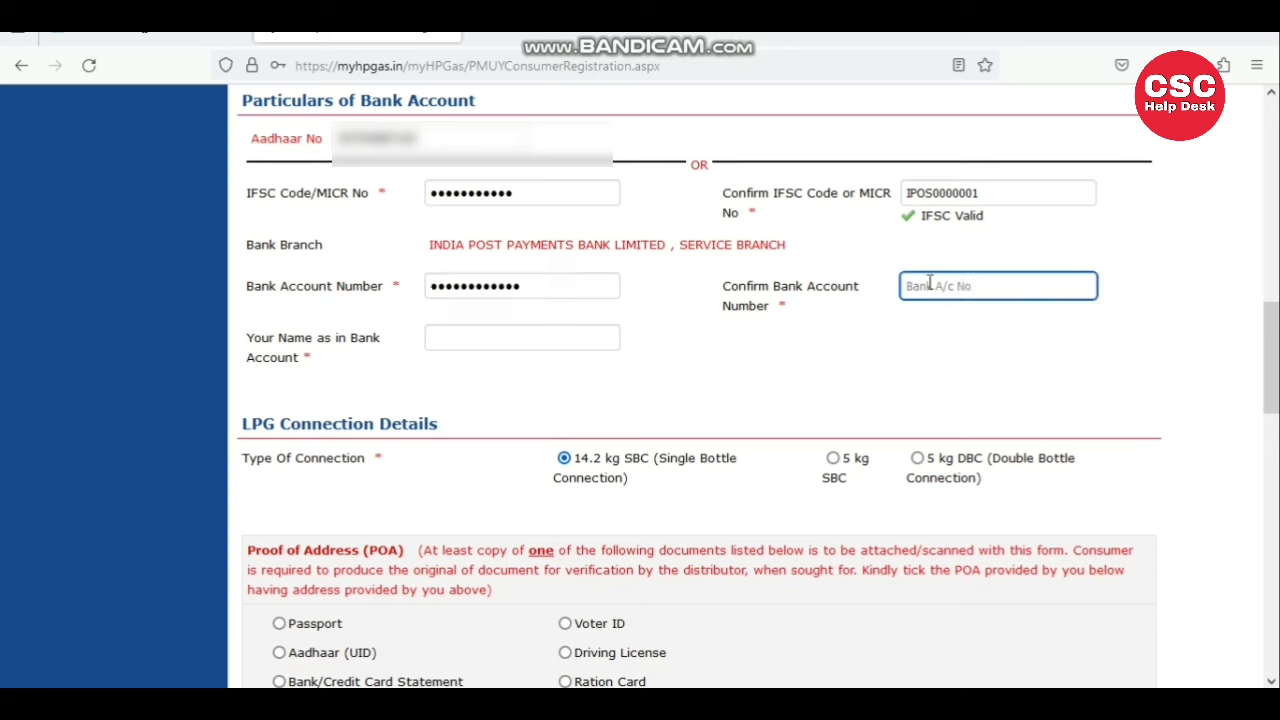
{"action": "type", "text": "3"}
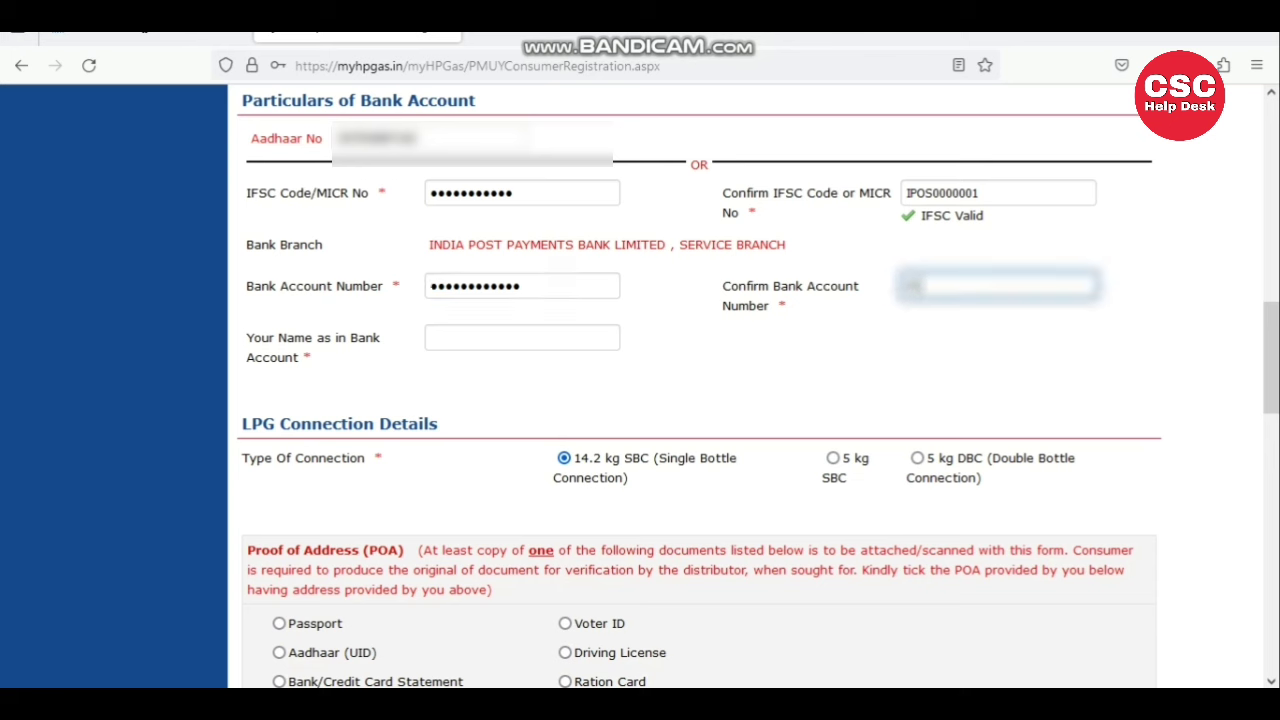
{"action": "type", "text": "000"}
{"action": "key", "text": "BackSpace"}
{"action": "key", "text": "BackSpace"}
{"action": "type", "text": "000000000"}
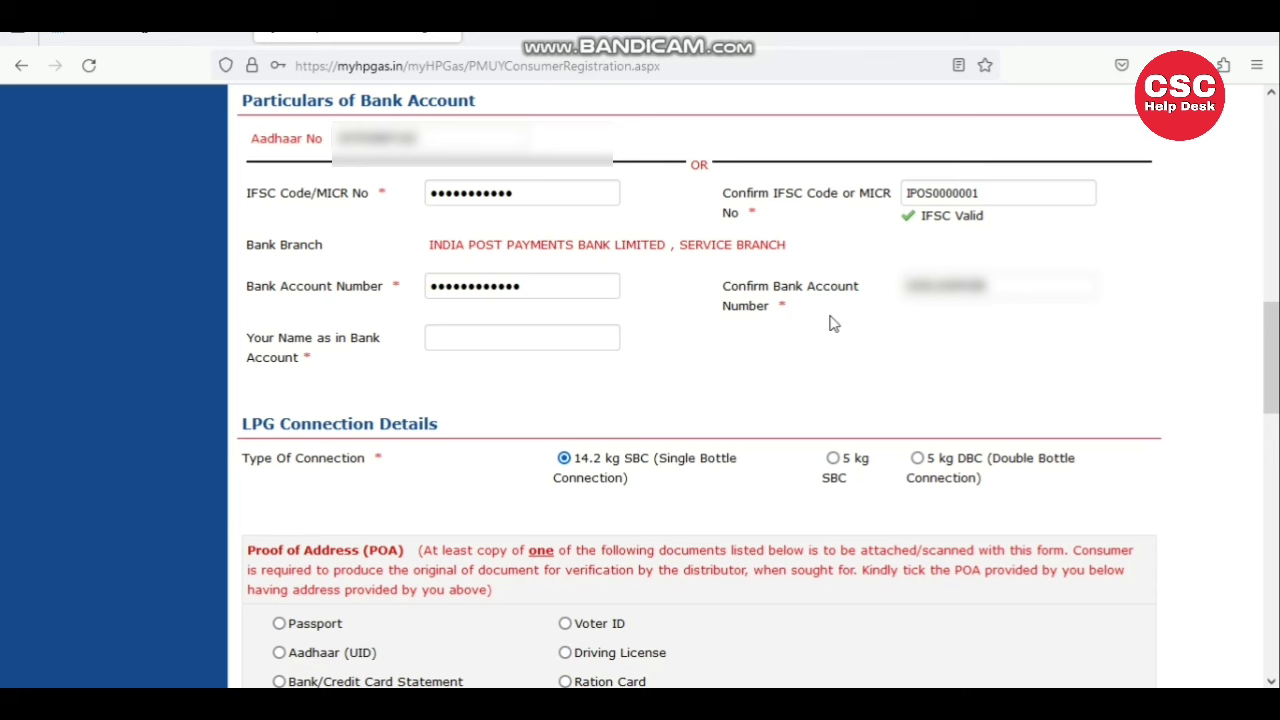
- Enter the account holder's name as in the bank, then review LPG Type Of Connection
{"action": "left_click", "coordinate": [455, 345]}
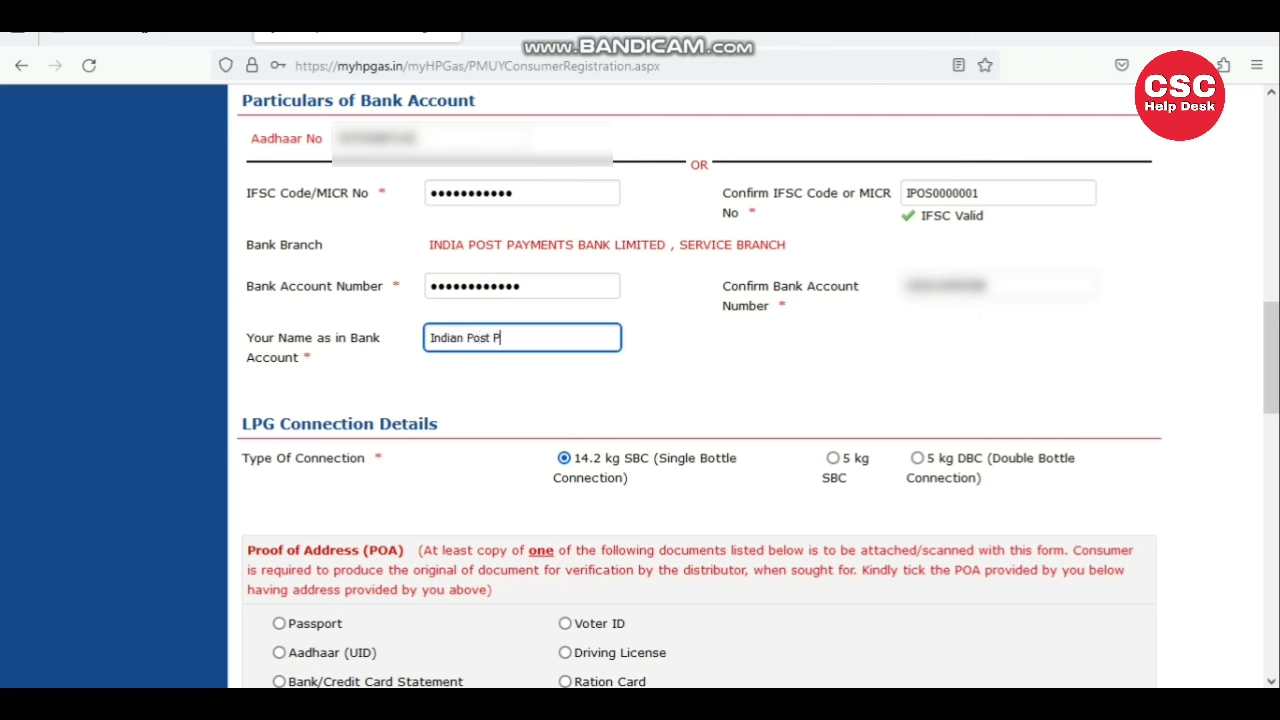
{"action": "type", "text": "ents Bank"}
{"action": "left_click", "coordinate": [572, 401]}
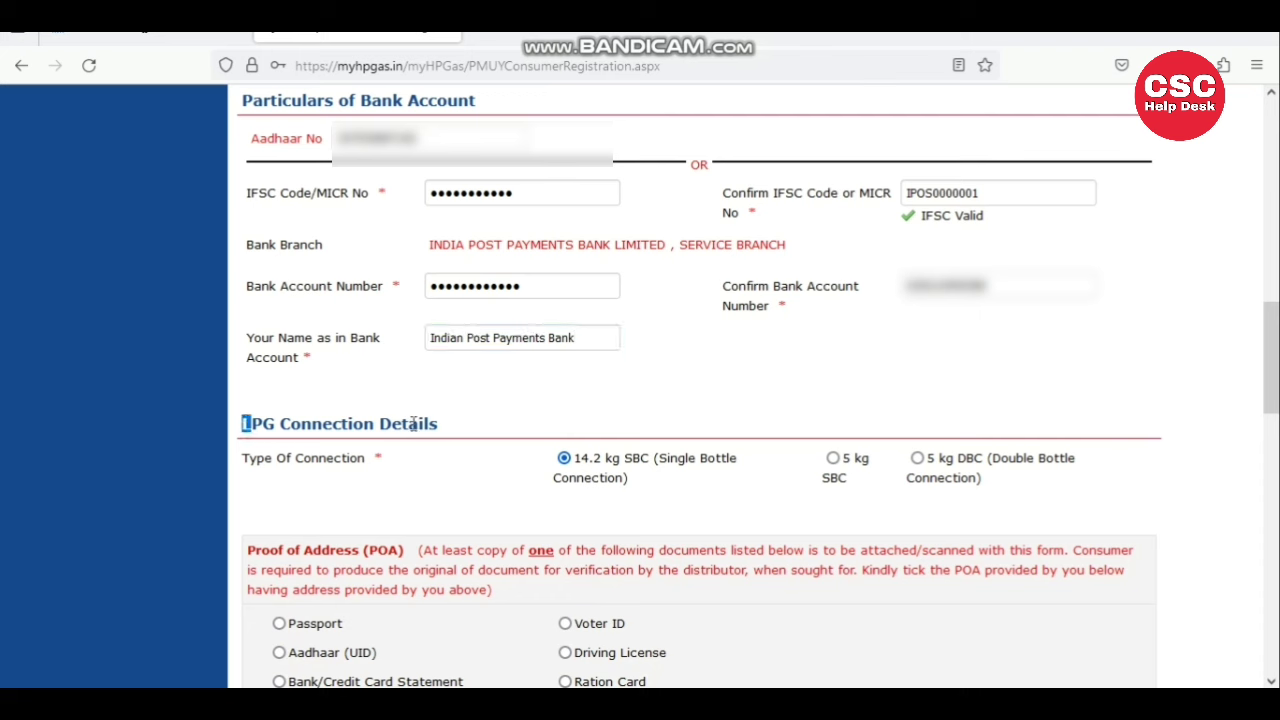
{"action": "left_click_drag", "start_coordinate": [245, 423], "coordinate": [457, 428]}
{"action": "left_click_drag", "start_coordinate": [240, 460], "coordinate": [400, 470]}
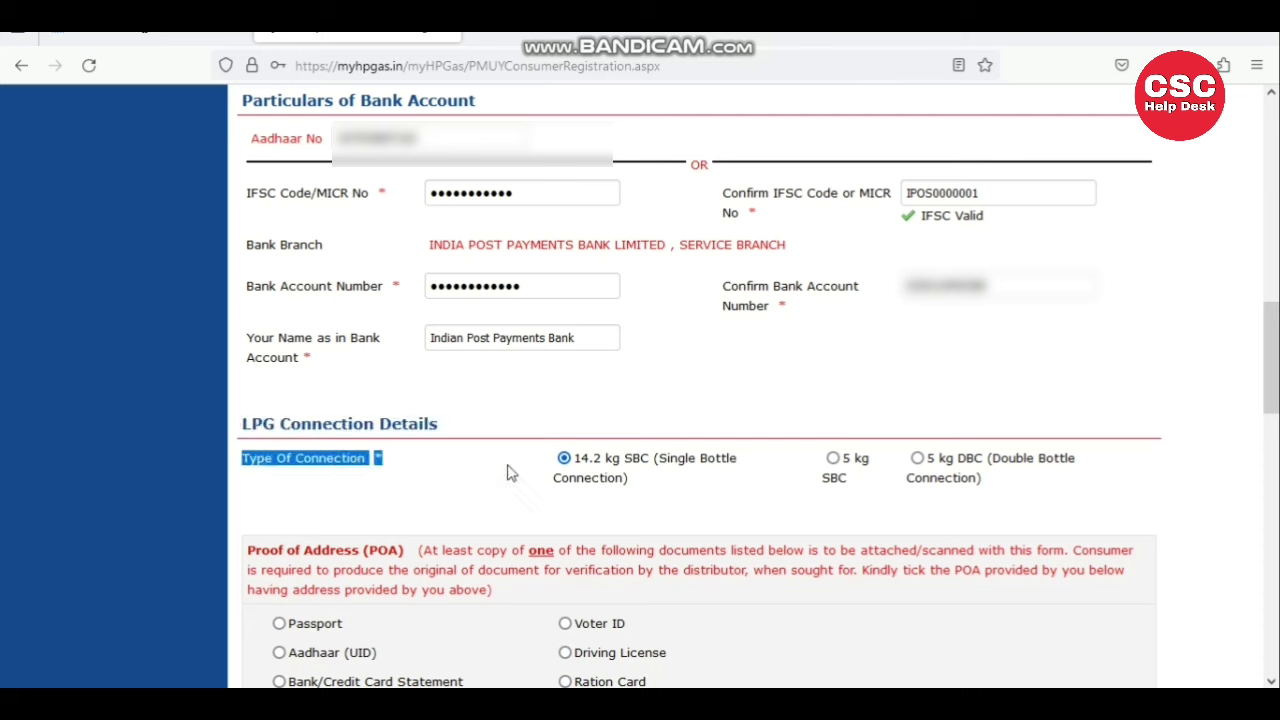
{"action": "left_click", "coordinate": [612, 480]}
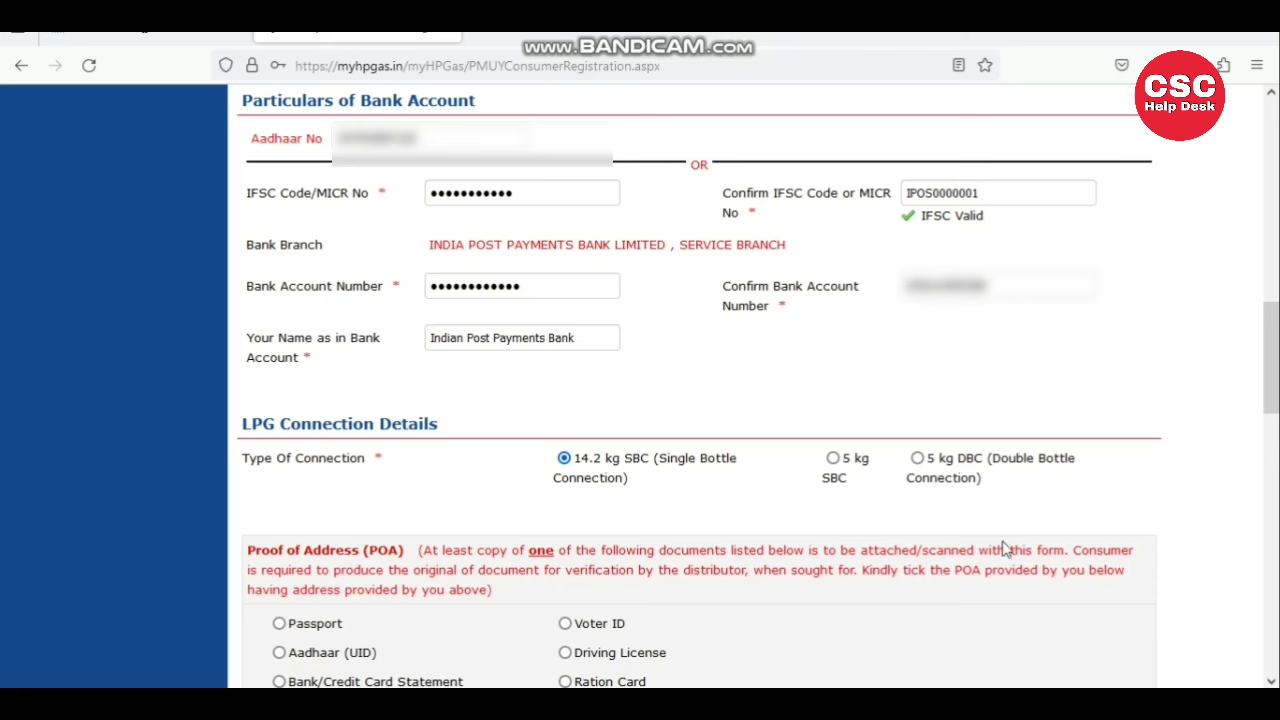
{"action": "scroll", "coordinate": [563, 526], "scroll_direction": "down", "scroll_amount": 5}
- Enter the Aadhaar ID number in the Address Proof ID field, correcting a mistaken paste
{"action": "left_click_drag", "start_coordinate": [1273, 465], "coordinate": [1273, 460]}
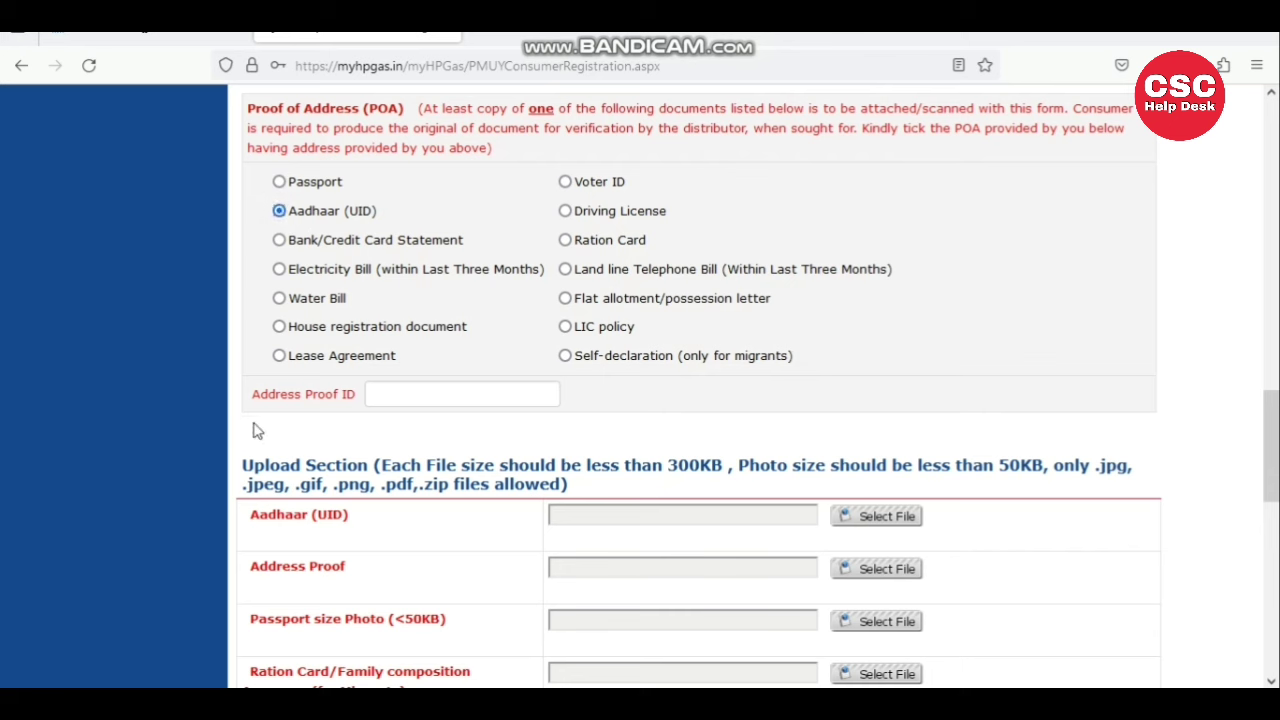
{"action": "left_click_drag", "start_coordinate": [251, 400], "coordinate": [363, 397]}
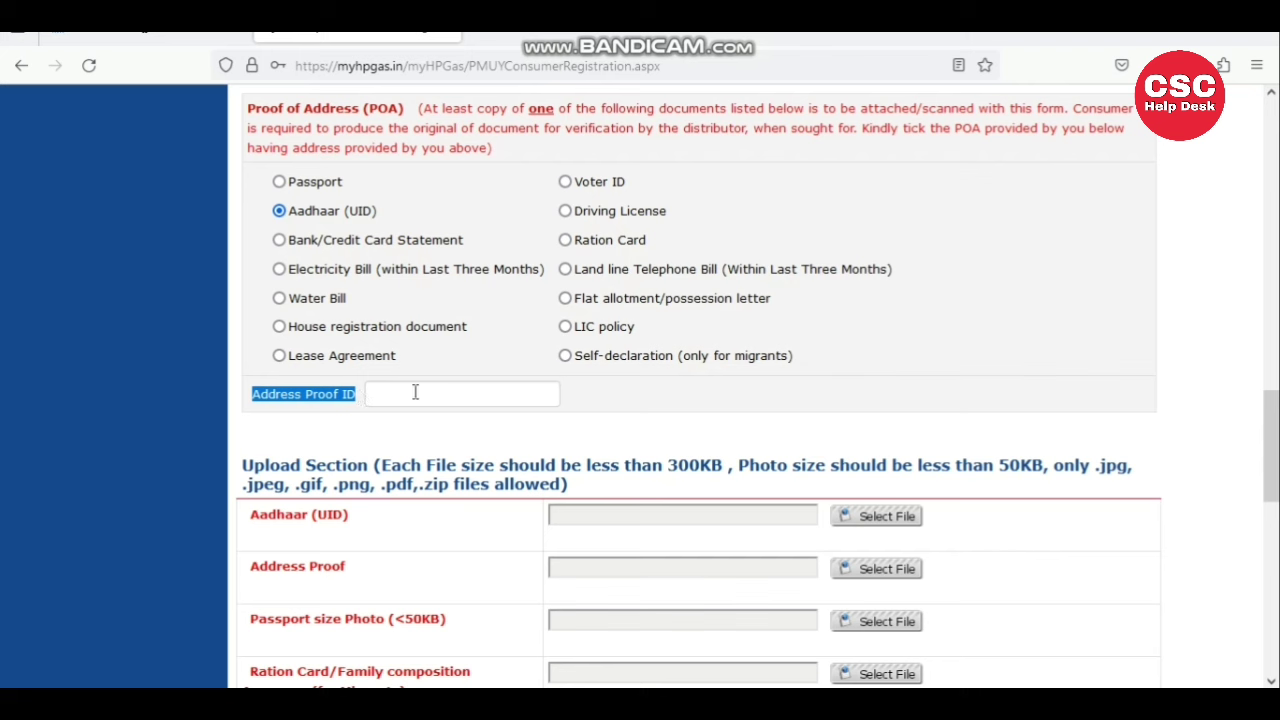
{"action": "left_click", "coordinate": [414, 392]}
{"action": "key", "text": "ctrl+v"}
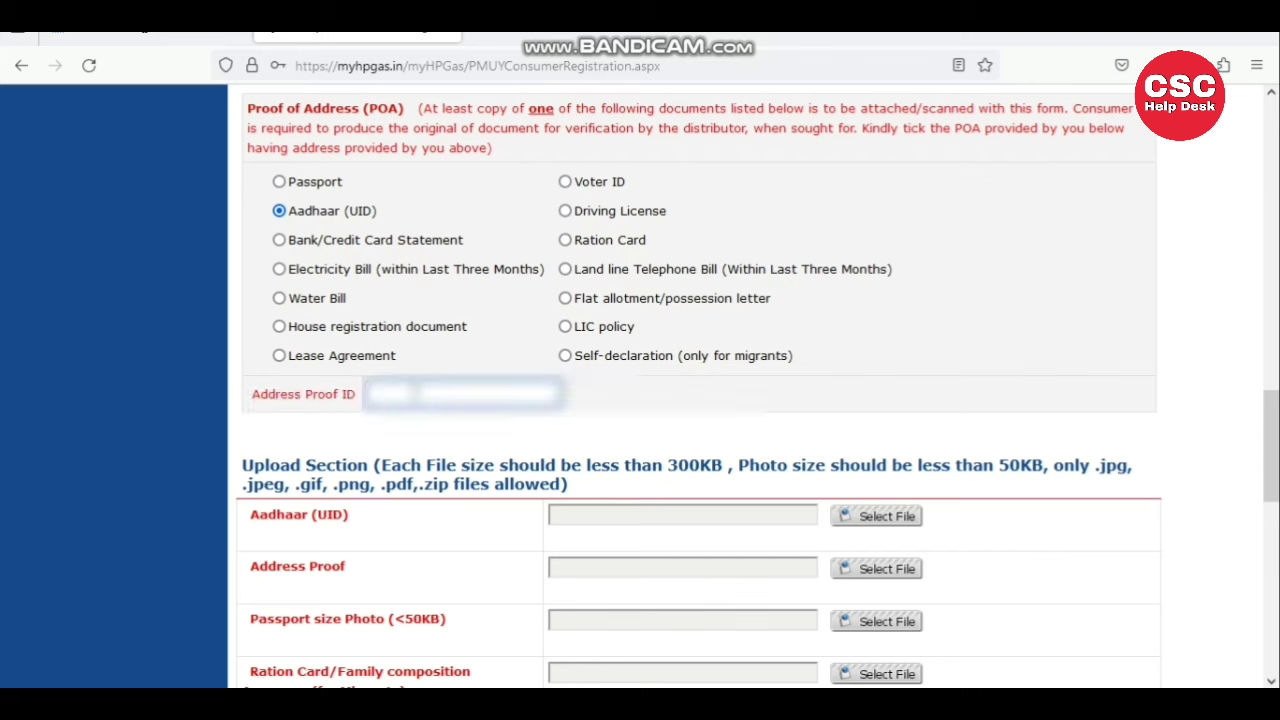
{"action": "key", "text": "BackSpace"}
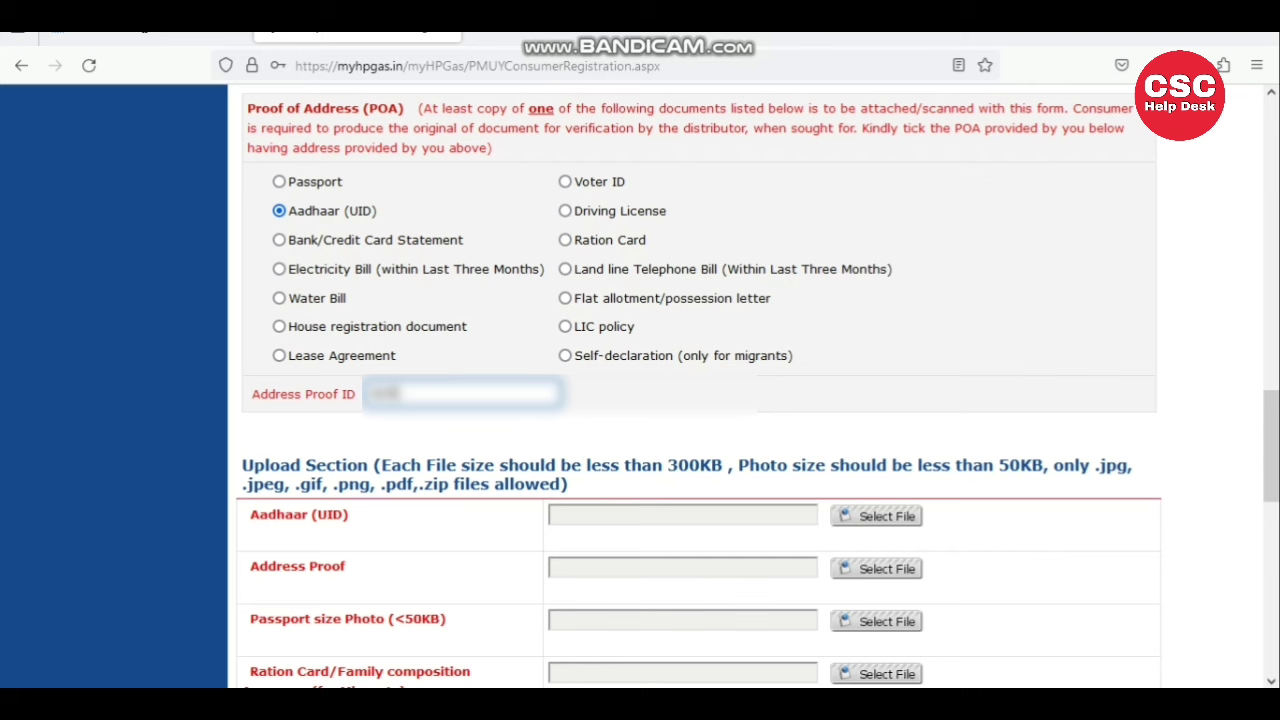
{"action": "type", "text": "12345678"}
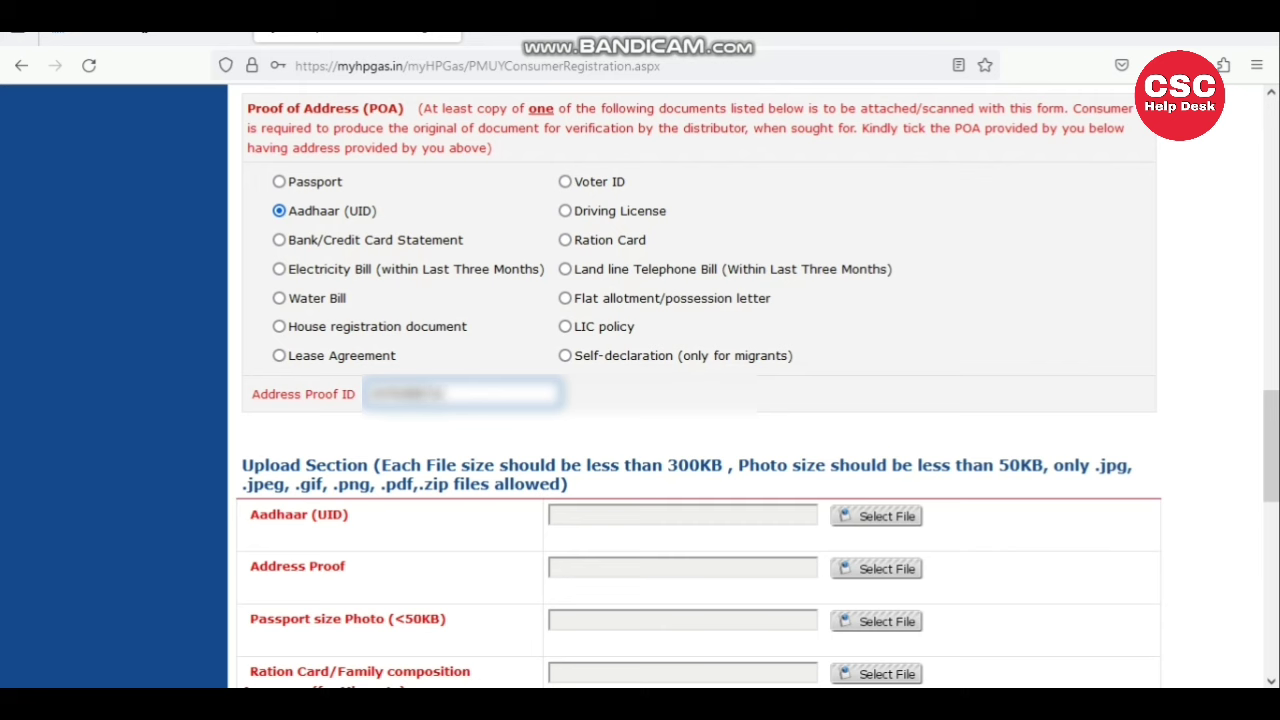
{"action": "left_click", "coordinate": [405, 458]}
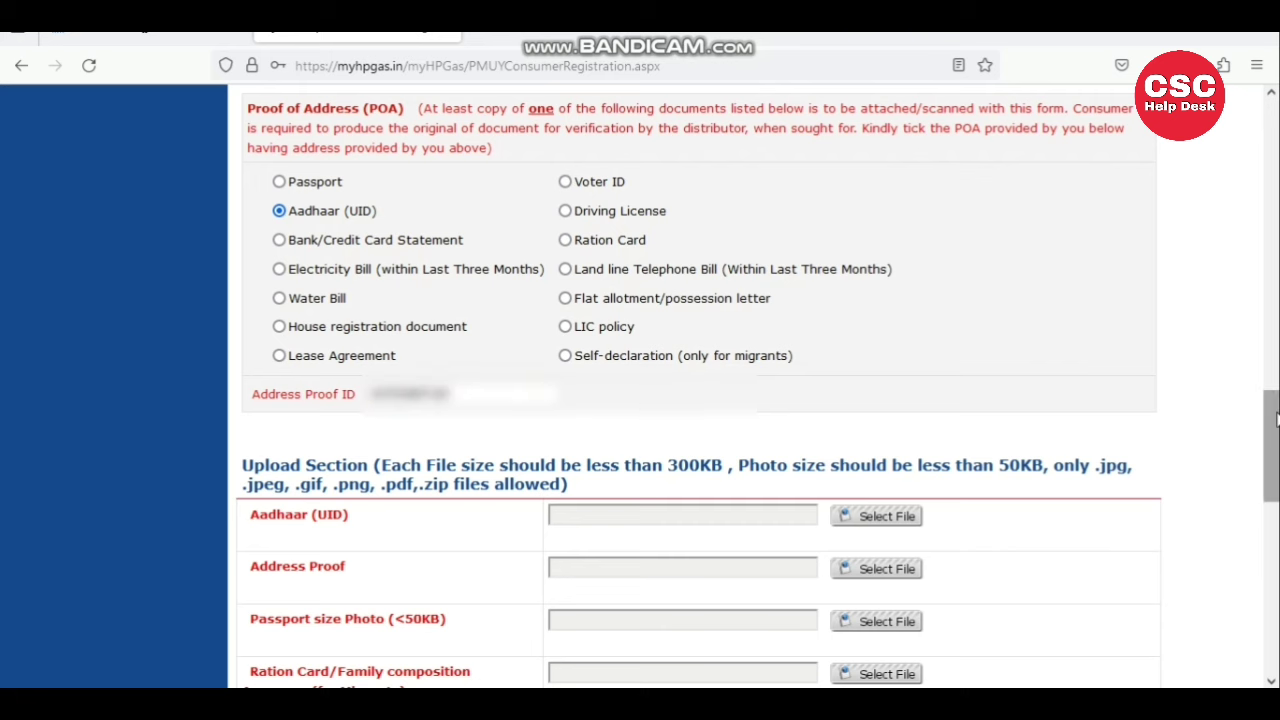
{"action": "scroll", "coordinate": [1271, 445], "scroll_direction": "down", "scroll_amount": 3}
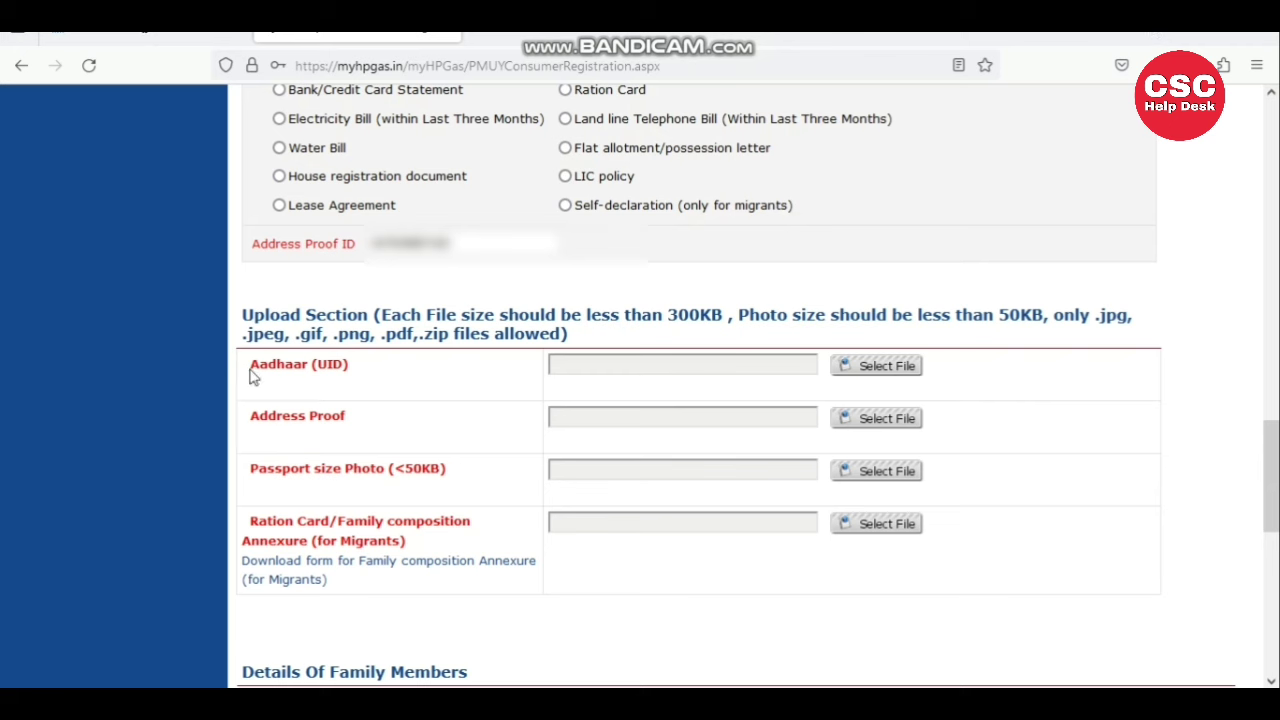
{"action": "left_click_drag", "start_coordinate": [253, 375], "coordinate": [318, 366]}
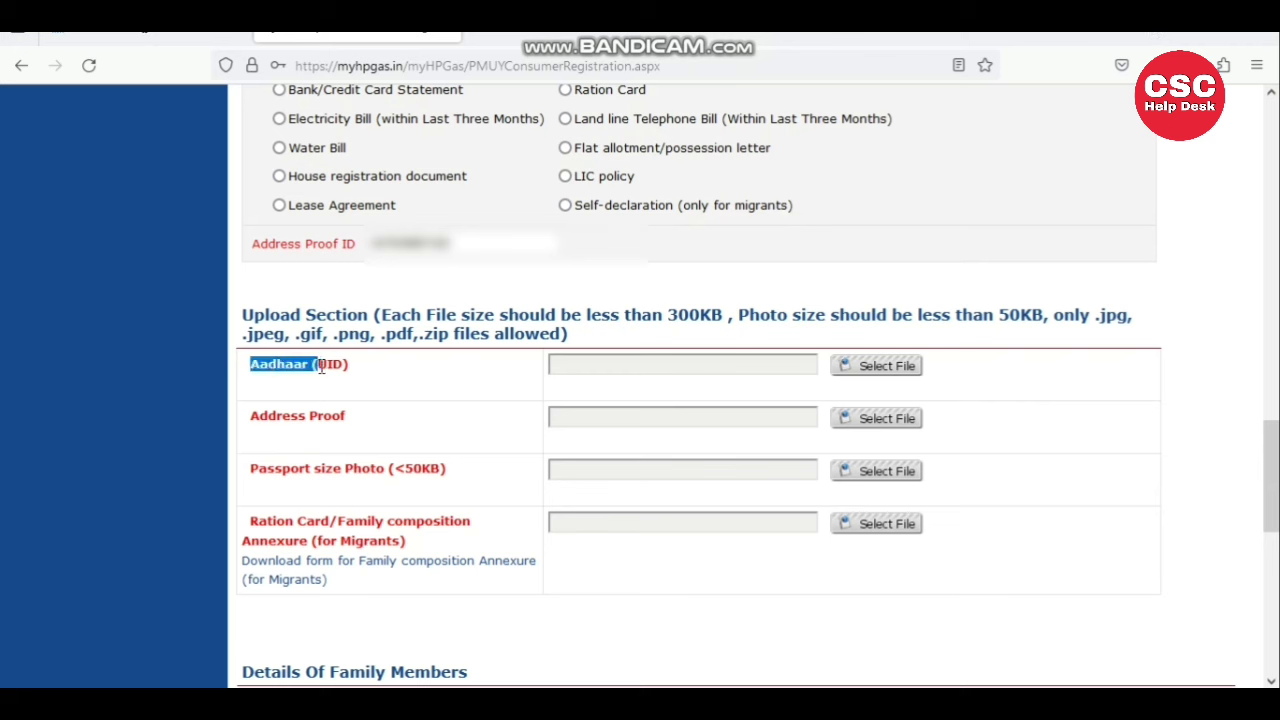
- Attach the Aadhaar card image, address proof, photo.jpg and Ration Card ID.PNG in the Upload Section
{"action": "left_click", "coordinate": [887, 368]}
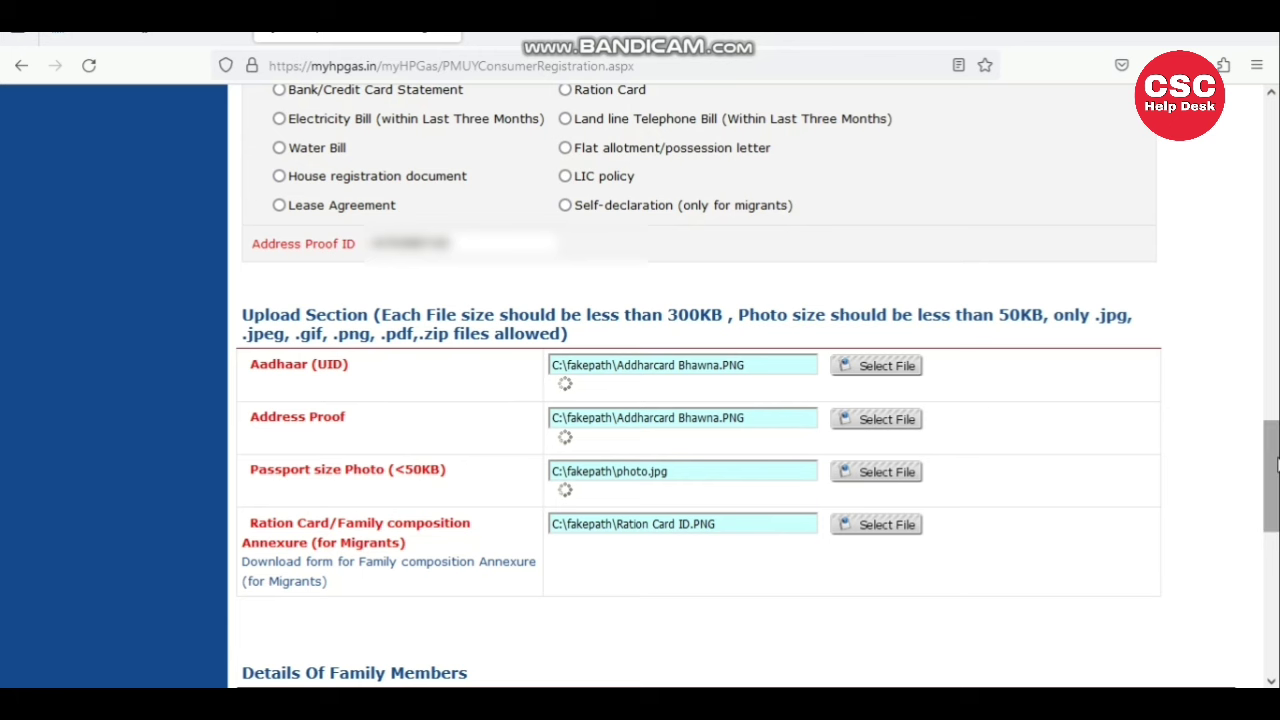
{"action": "left_click_drag", "start_coordinate": [1276, 463], "coordinate": [1276, 570]}
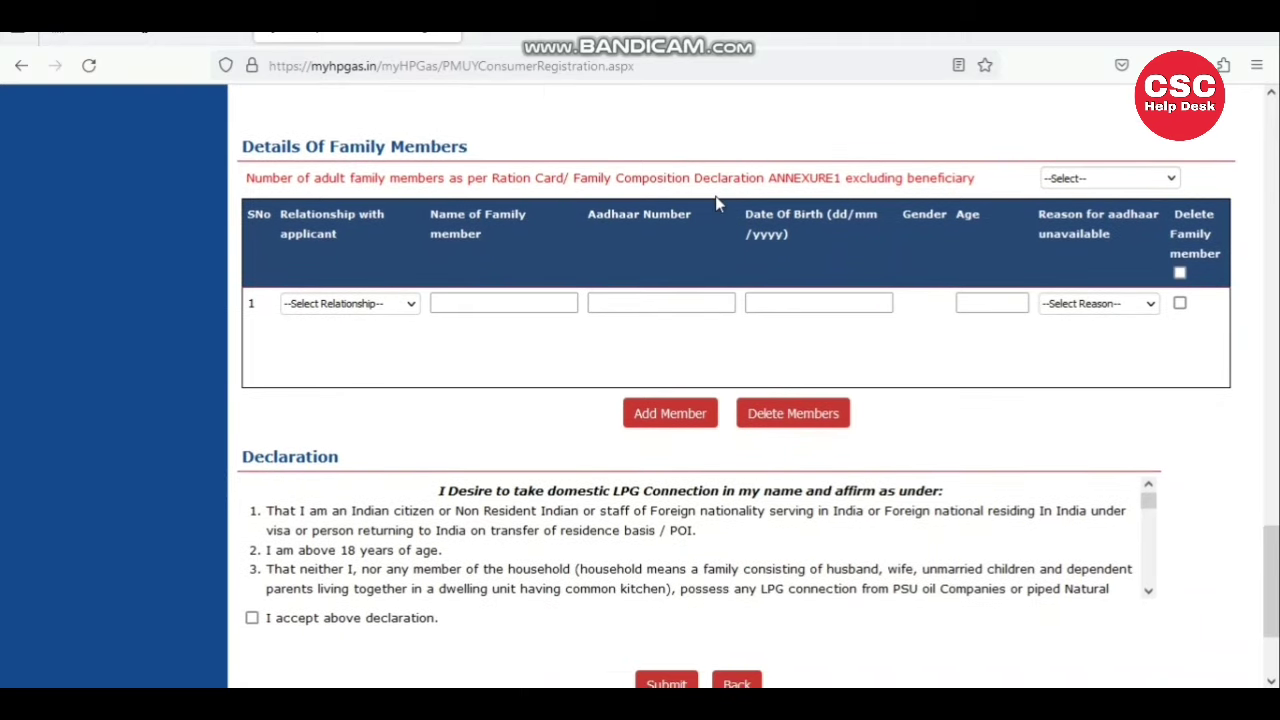
- Set the adult family member count to 1 with relationship HUSBAND
{"action": "left_click", "coordinate": [1090, 185]}
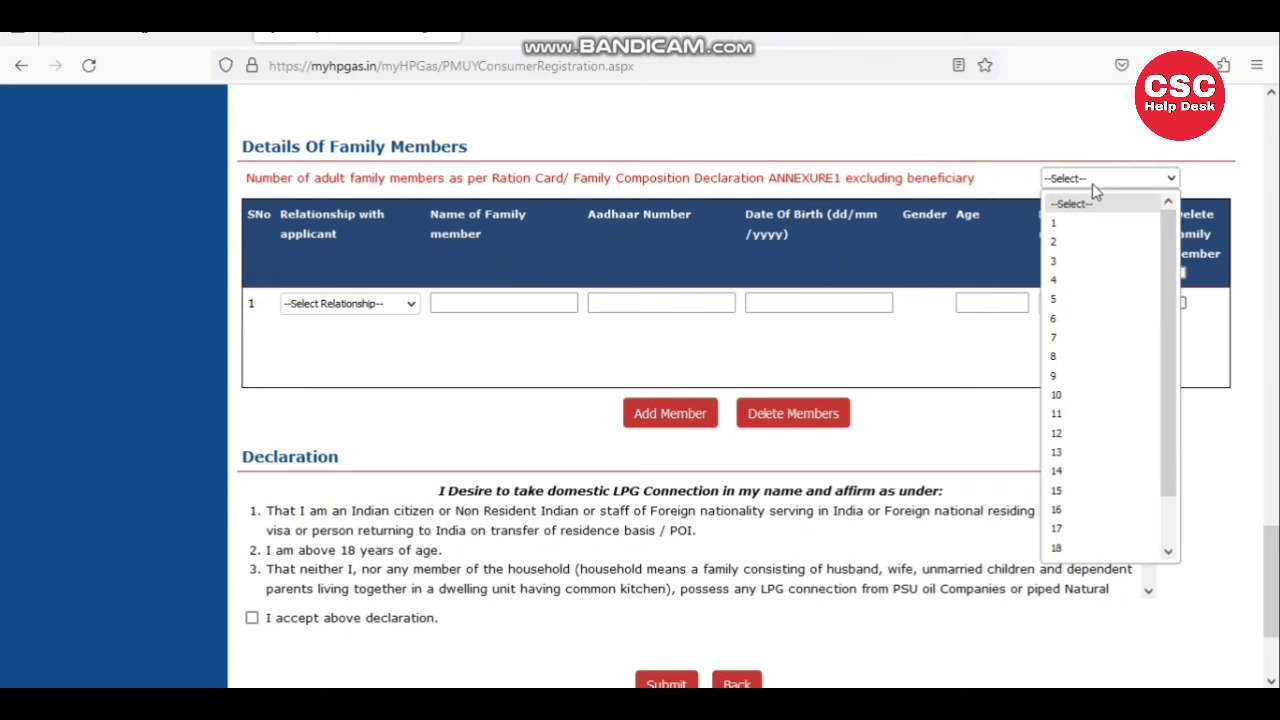
{"action": "left_click", "coordinate": [1066, 230]}
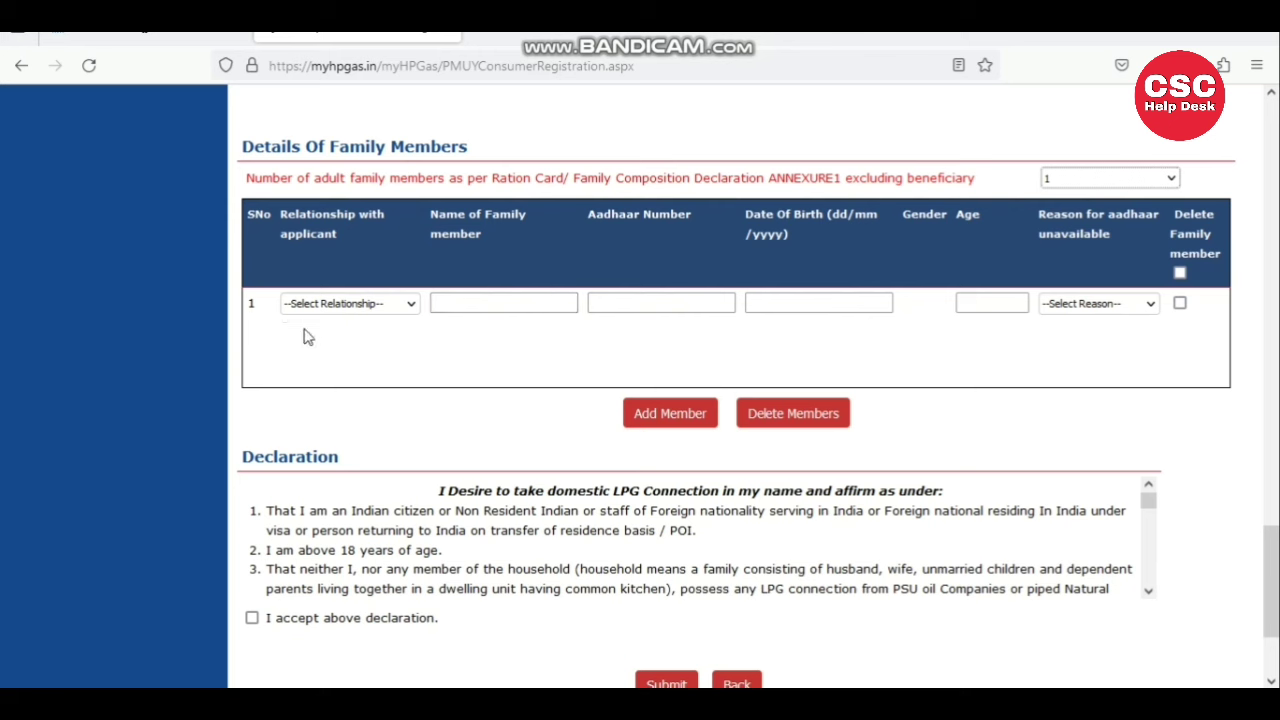
{"action": "left_click", "coordinate": [325, 310]}
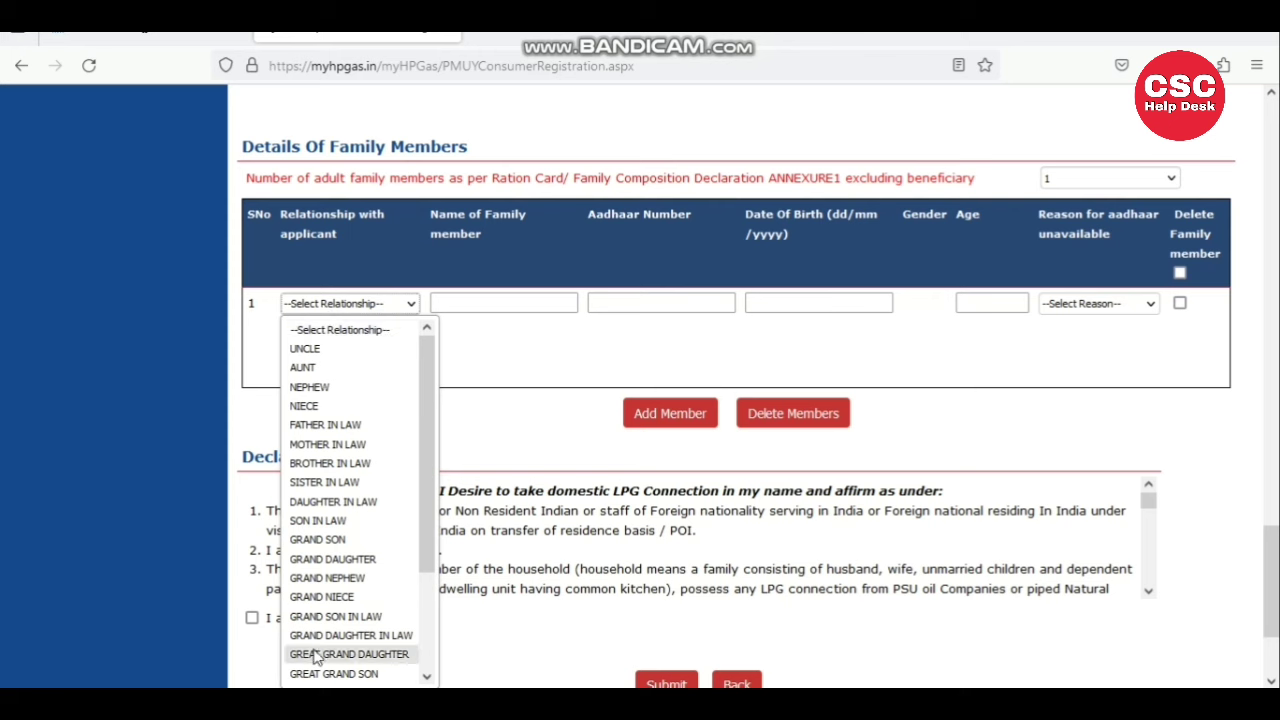
{"action": "key", "text": "h"}
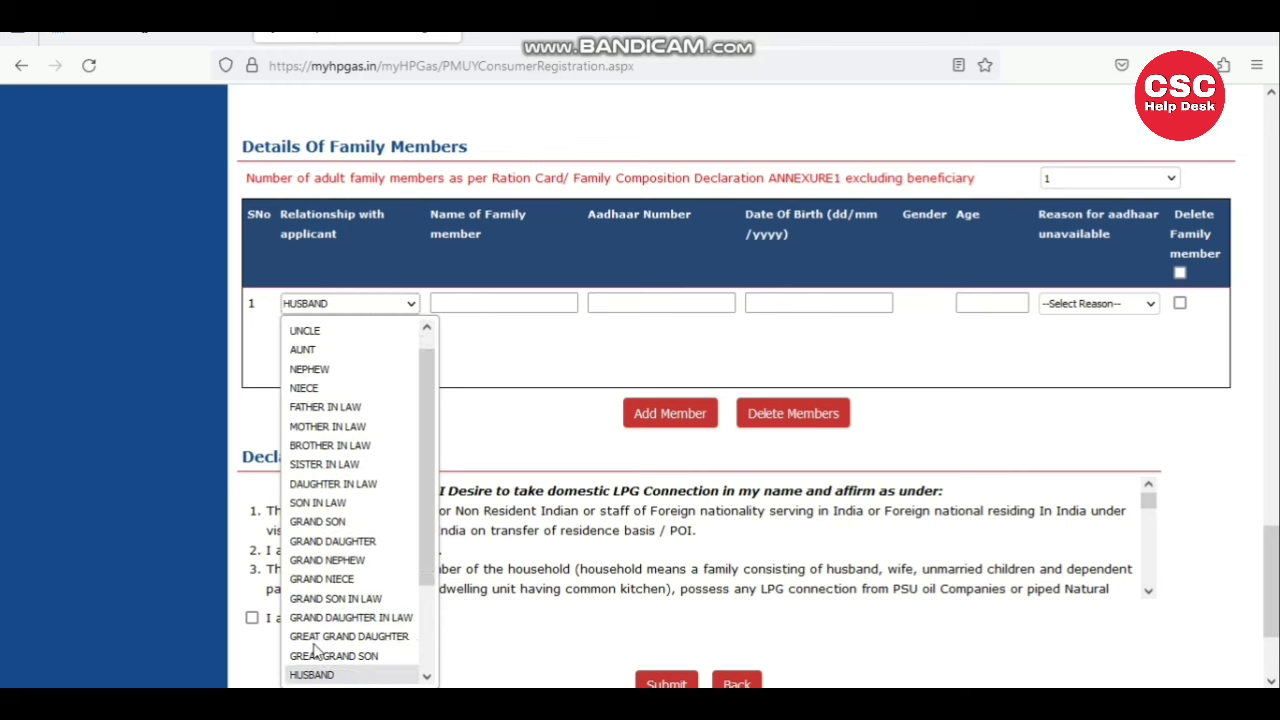
{"action": "key", "text": "Return"}
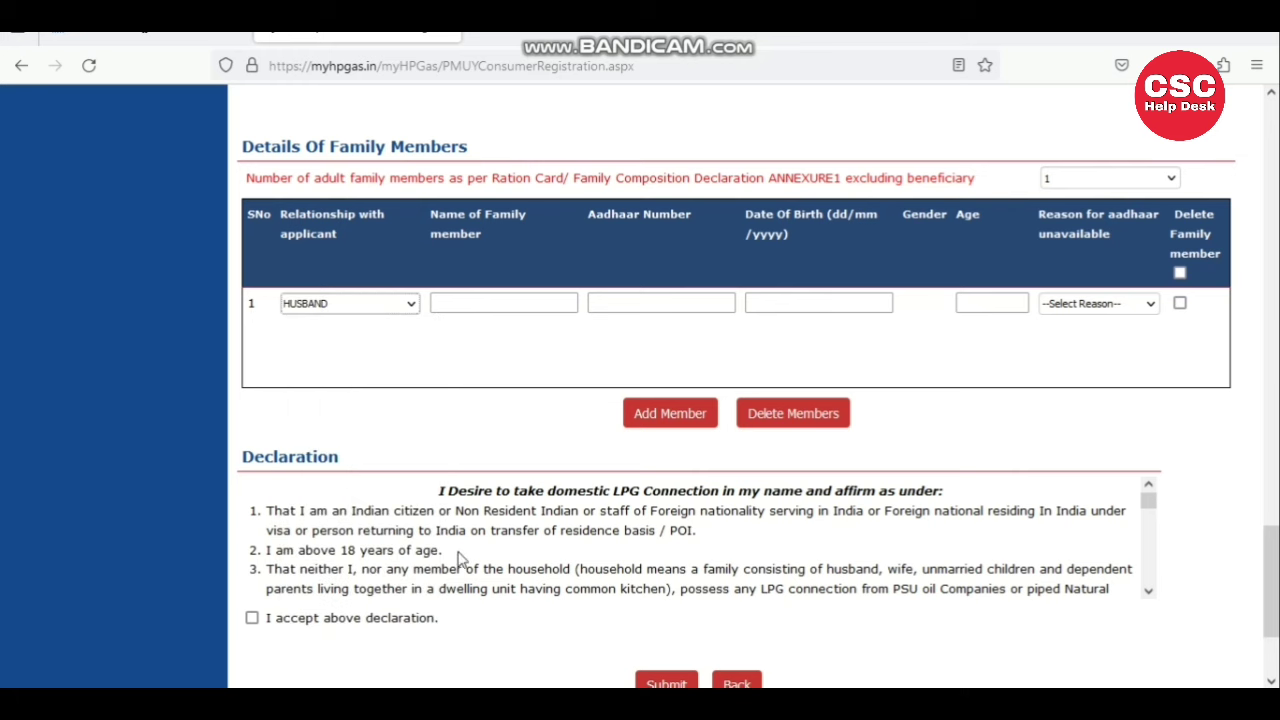
- Enter the husband's name, Aadhaar number and date of birth so the age fills in
{"action": "left_click", "coordinate": [497, 297]}
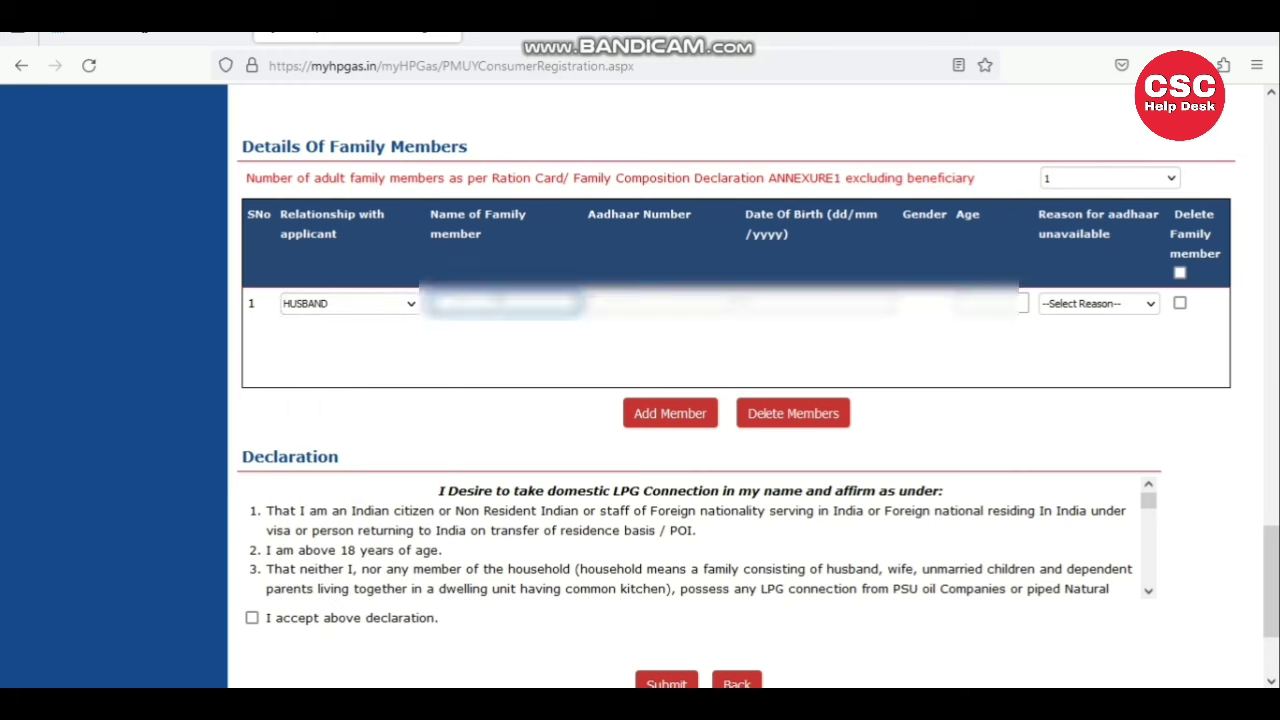
{"action": "type", "text": "Ram"}
{"action": "key", "text": "BackSpace"}
{"action": "key", "text": "BackSpace"}
{"action": "type", "text": "Ram"}
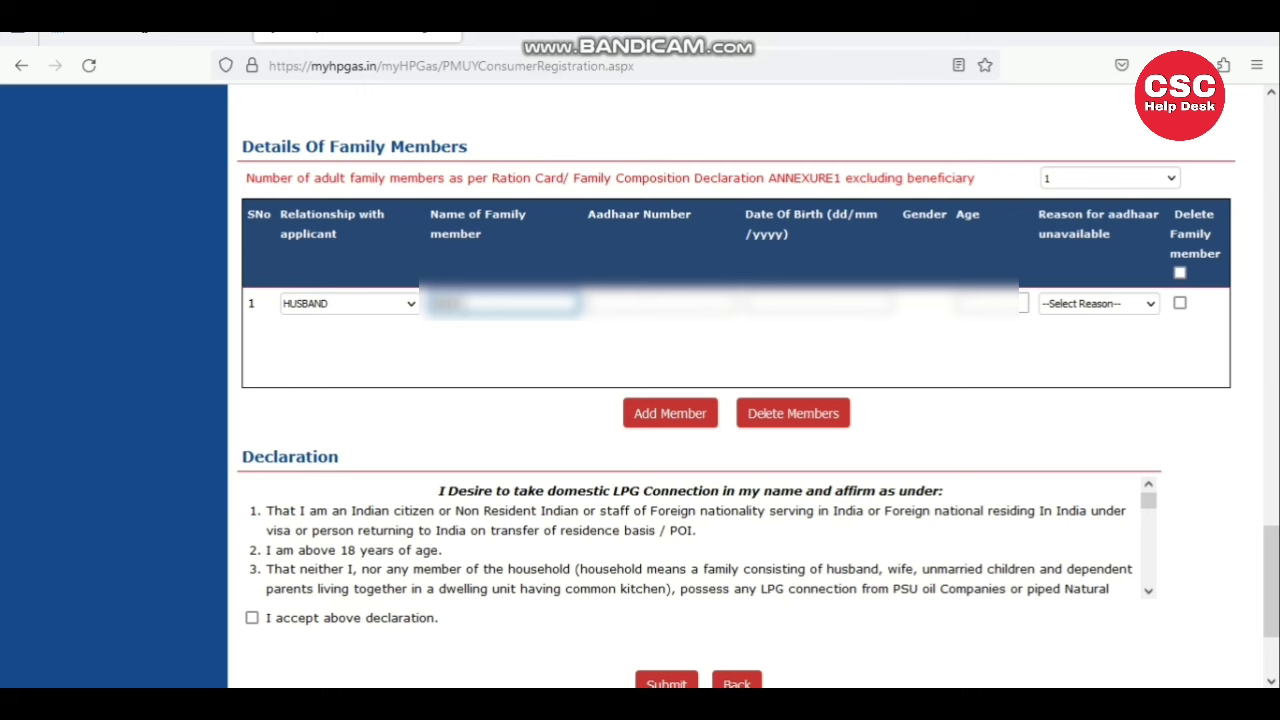
{"action": "type", "text": "aesh"}
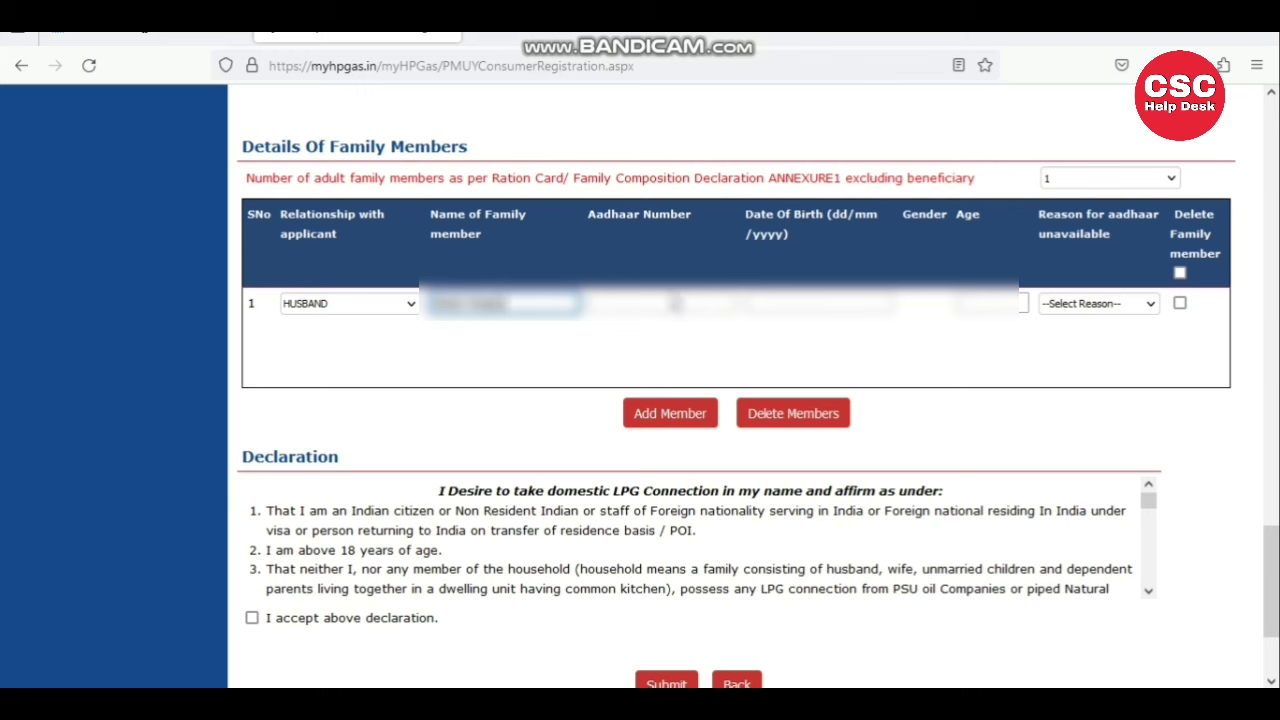
{"action": "key", "text": "Tab"}
{"action": "type", "text": "1234"}
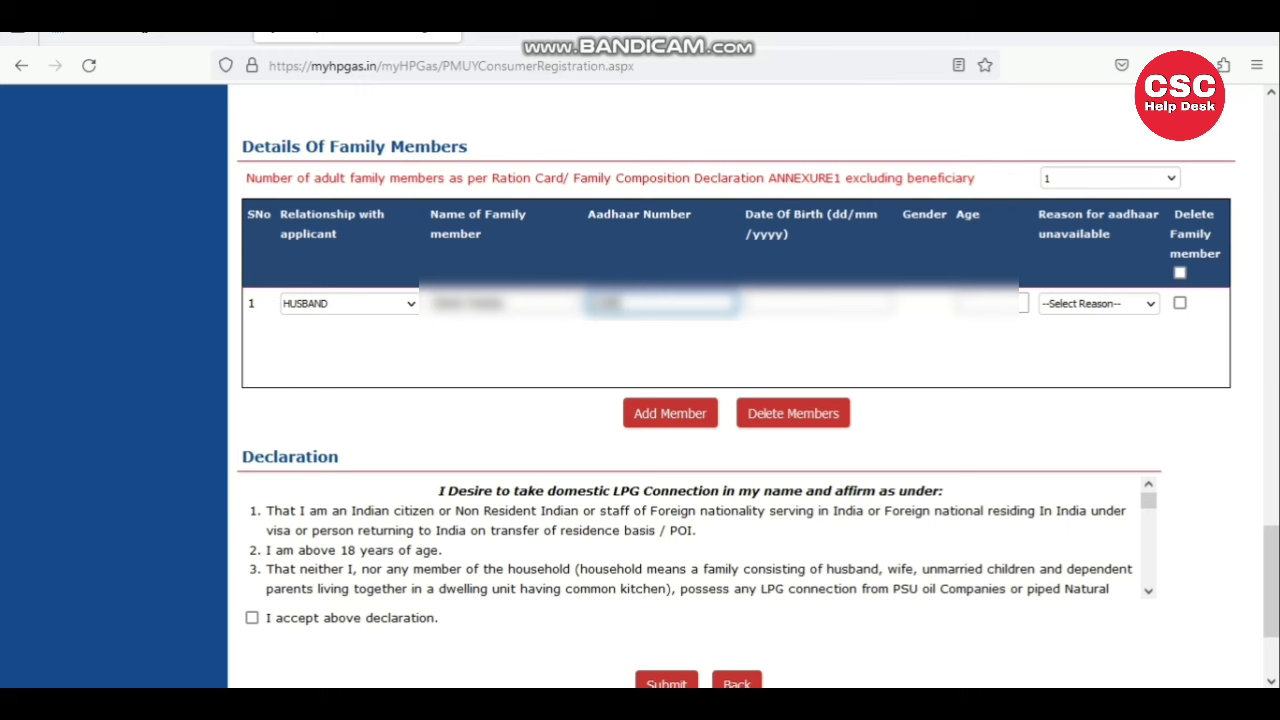
{"action": "type", "text": "56789012"}
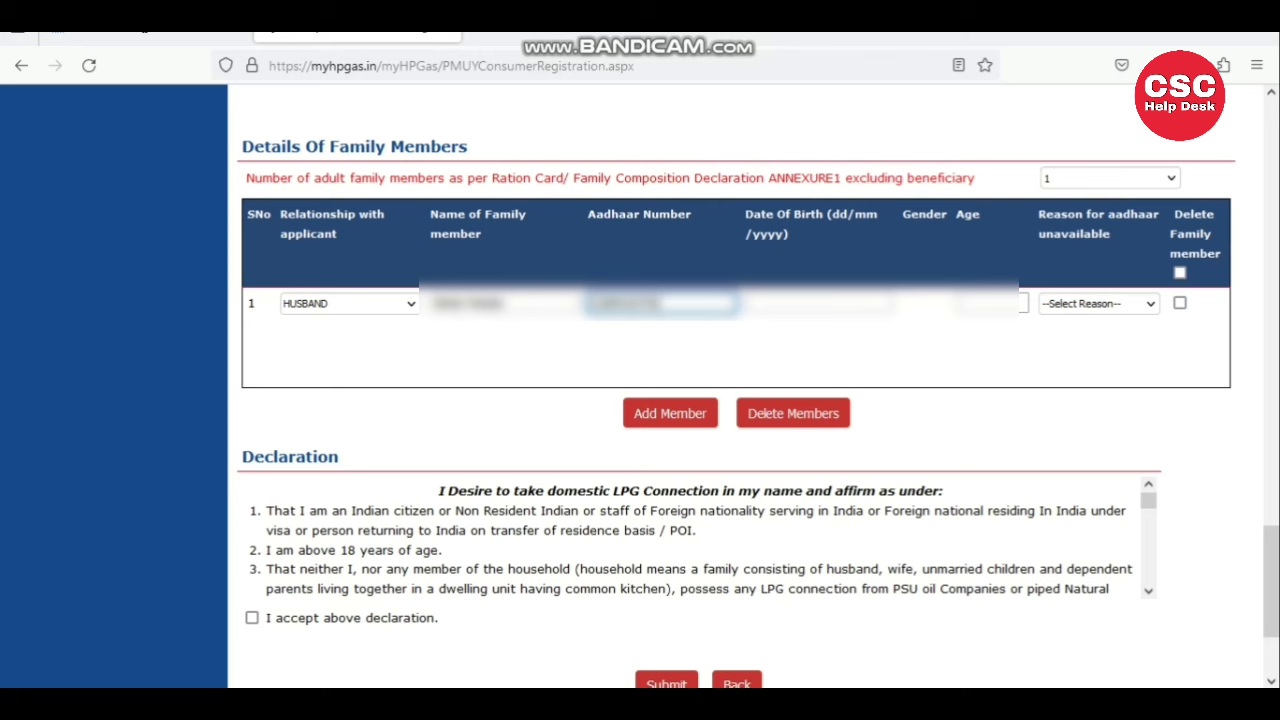
{"action": "type", "text": "34"}
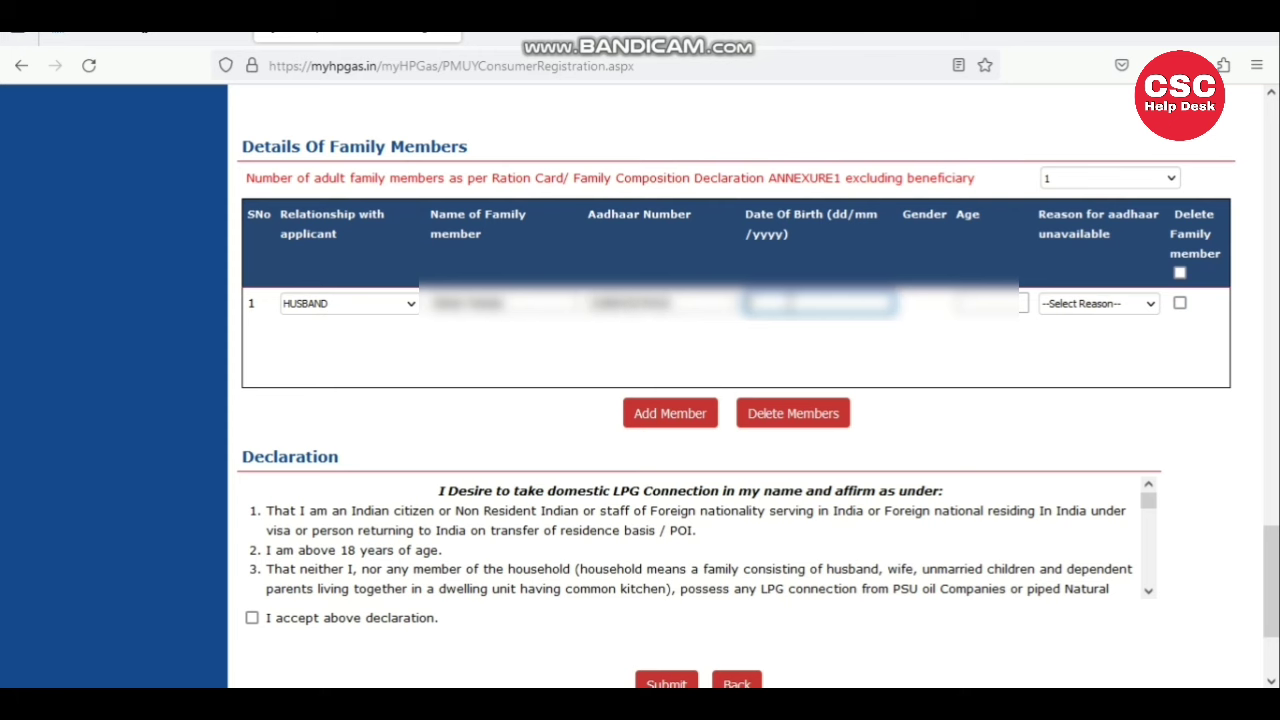
{"action": "left_click", "coordinate": [800, 303]}
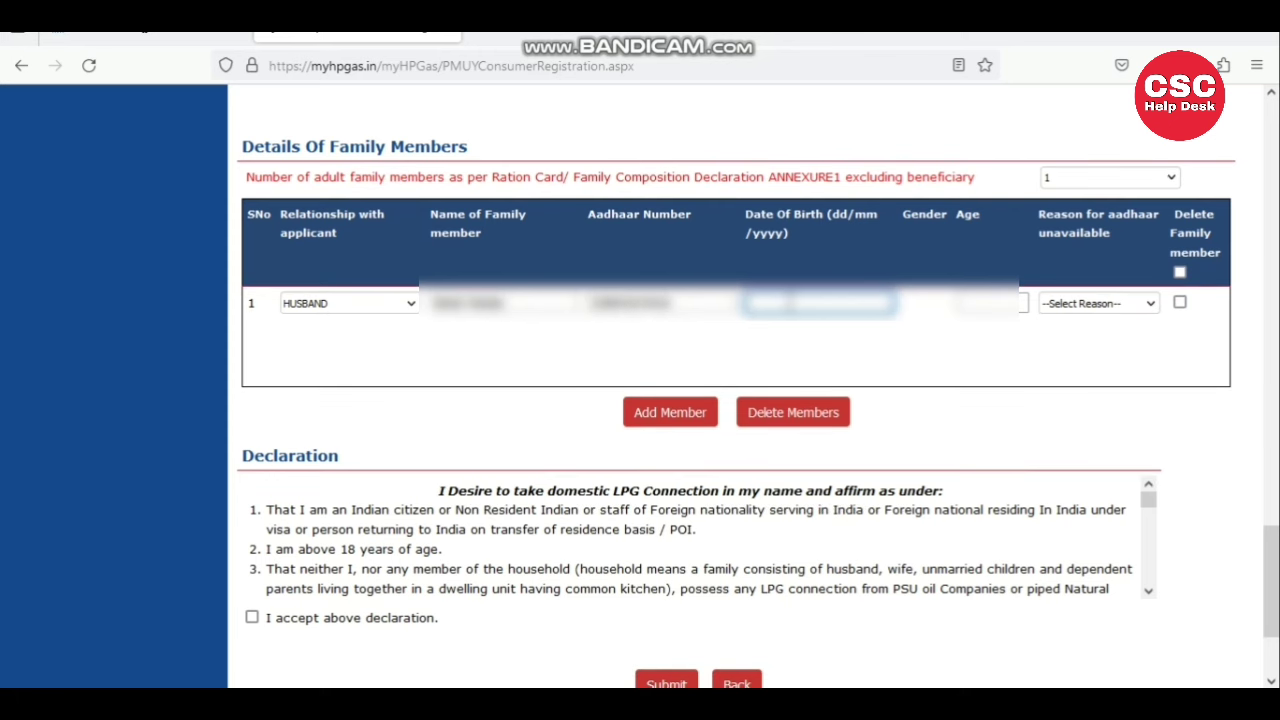
{"action": "key", "text": "BackSpace"}
{"action": "type", "text": "1"}
{"action": "type", "text": "1990"}
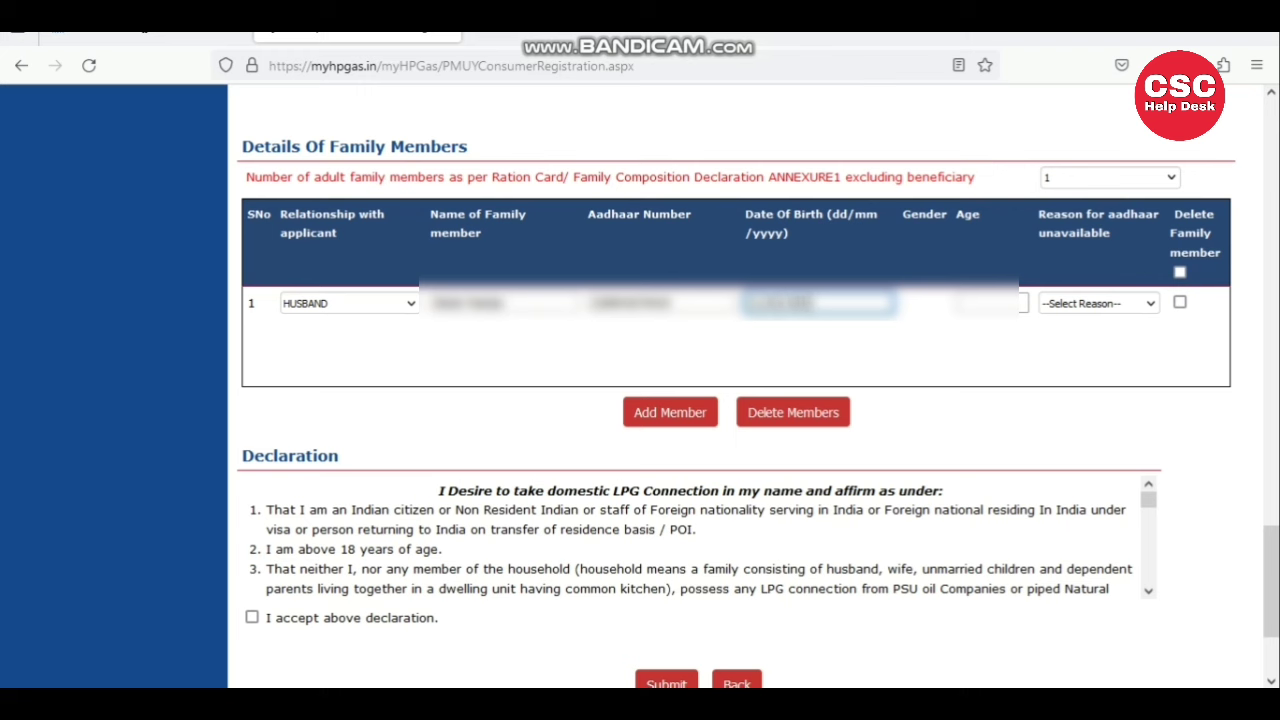
{"action": "key", "text": "Tab"}
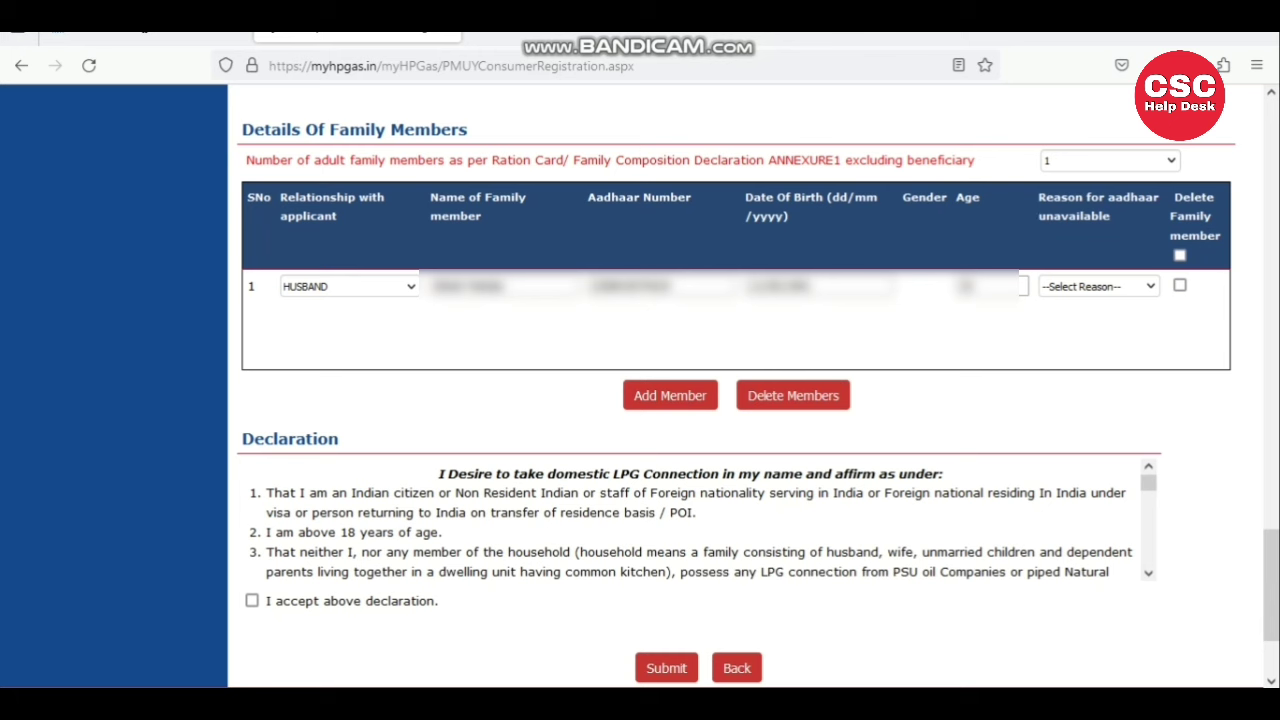
- Add a second family member row, accept the declaration and submit the KYC form
{"action": "scroll", "coordinate": [251, 526], "scroll_direction": "down", "scroll_amount": 1}
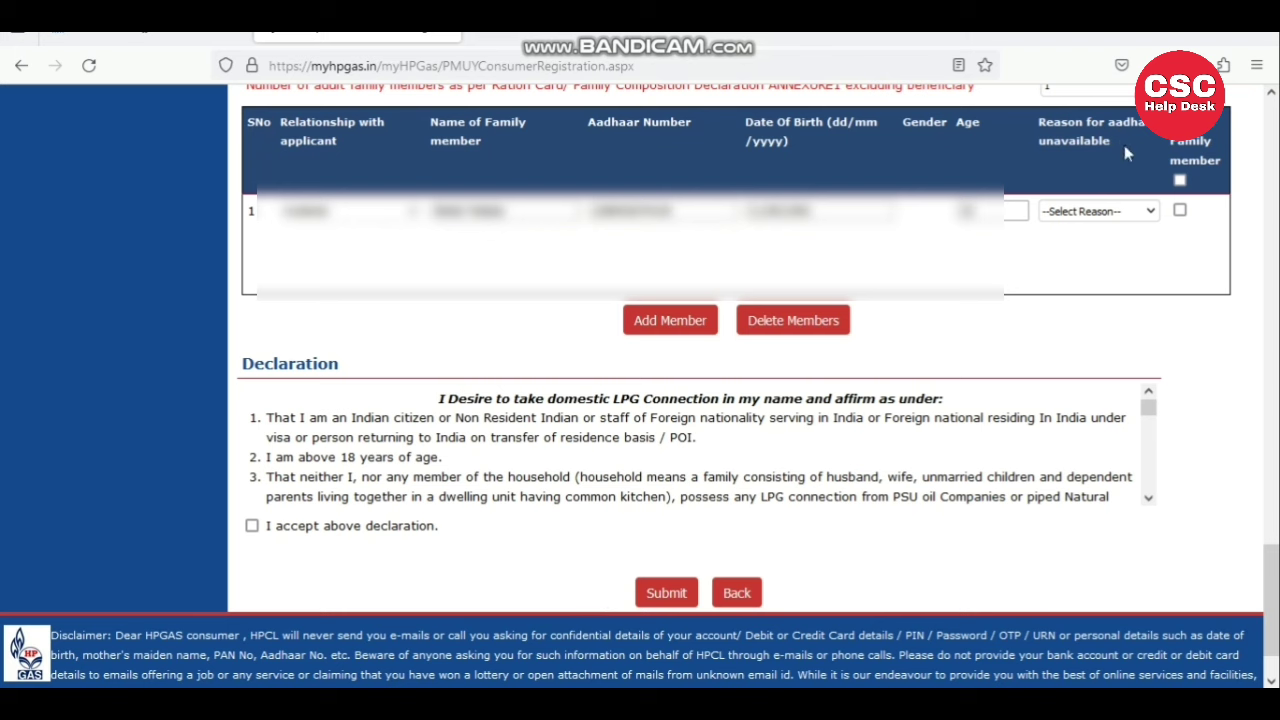
{"action": "scroll", "coordinate": [677, 337], "scroll_direction": "up", "scroll_amount": 1}
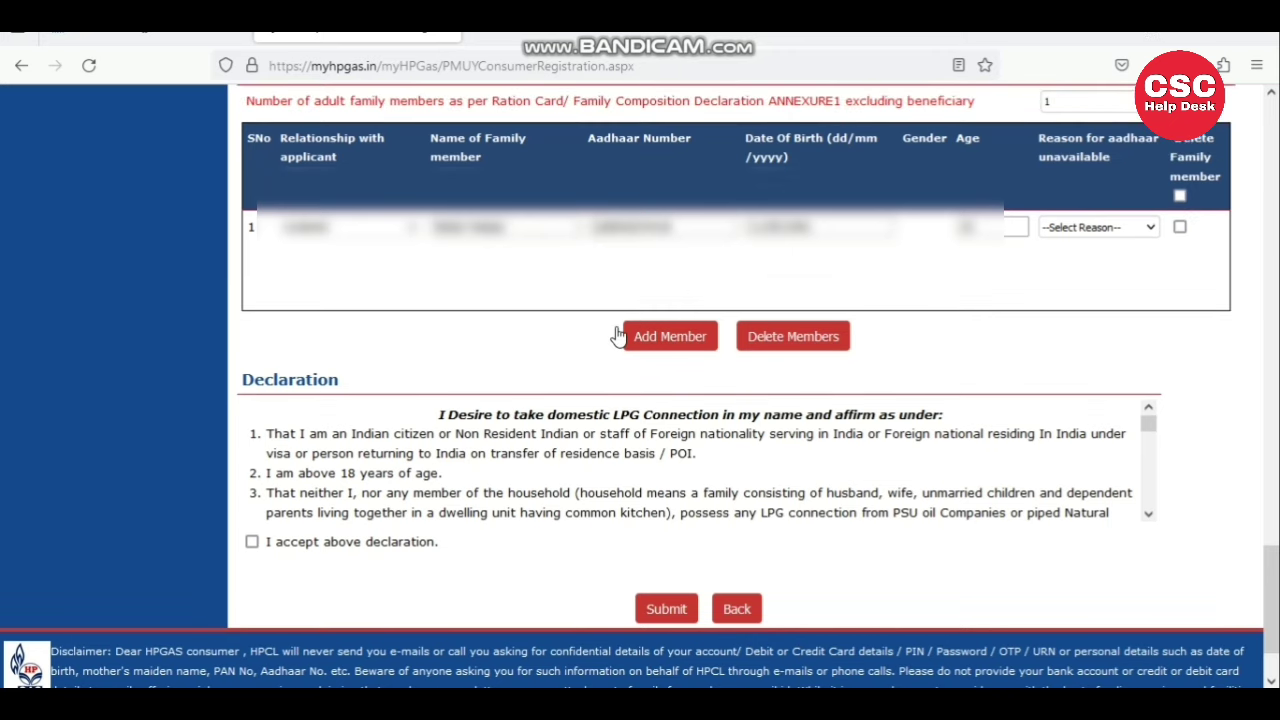
{"action": "left_click", "coordinate": [672, 345]}
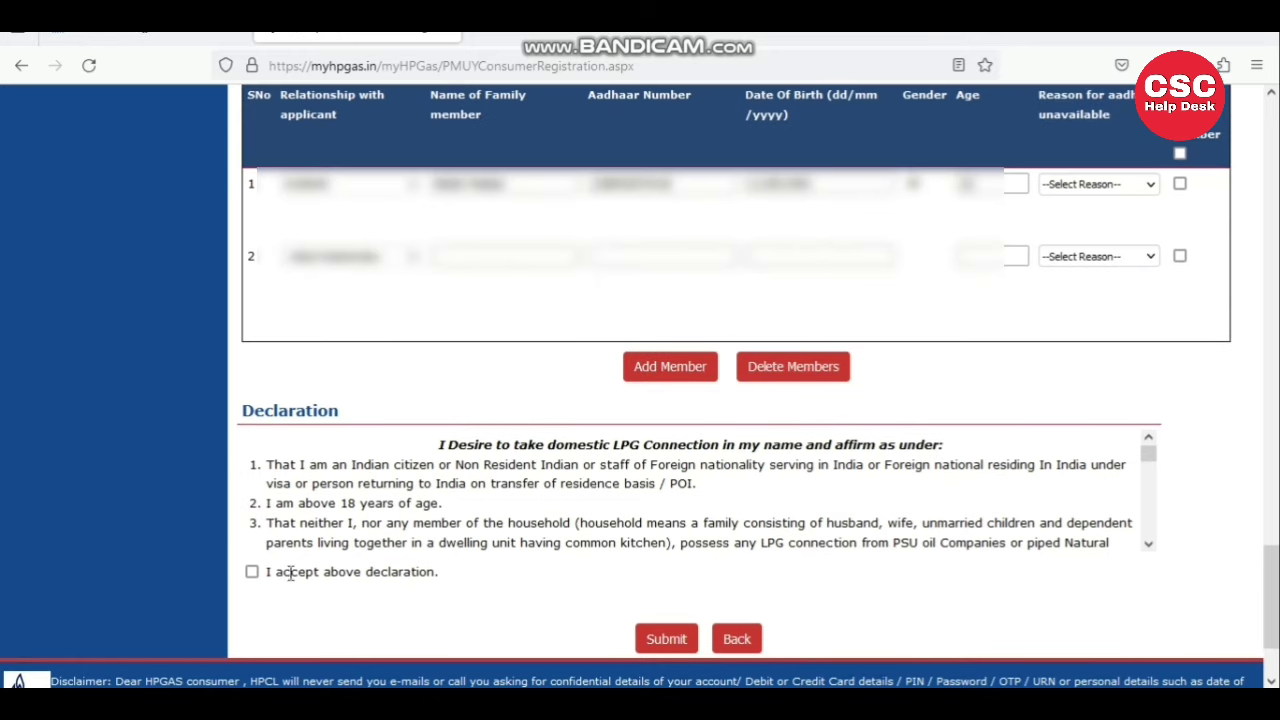
{"action": "left_click", "coordinate": [252, 577]}
{"action": "left_click", "coordinate": [672, 647]}
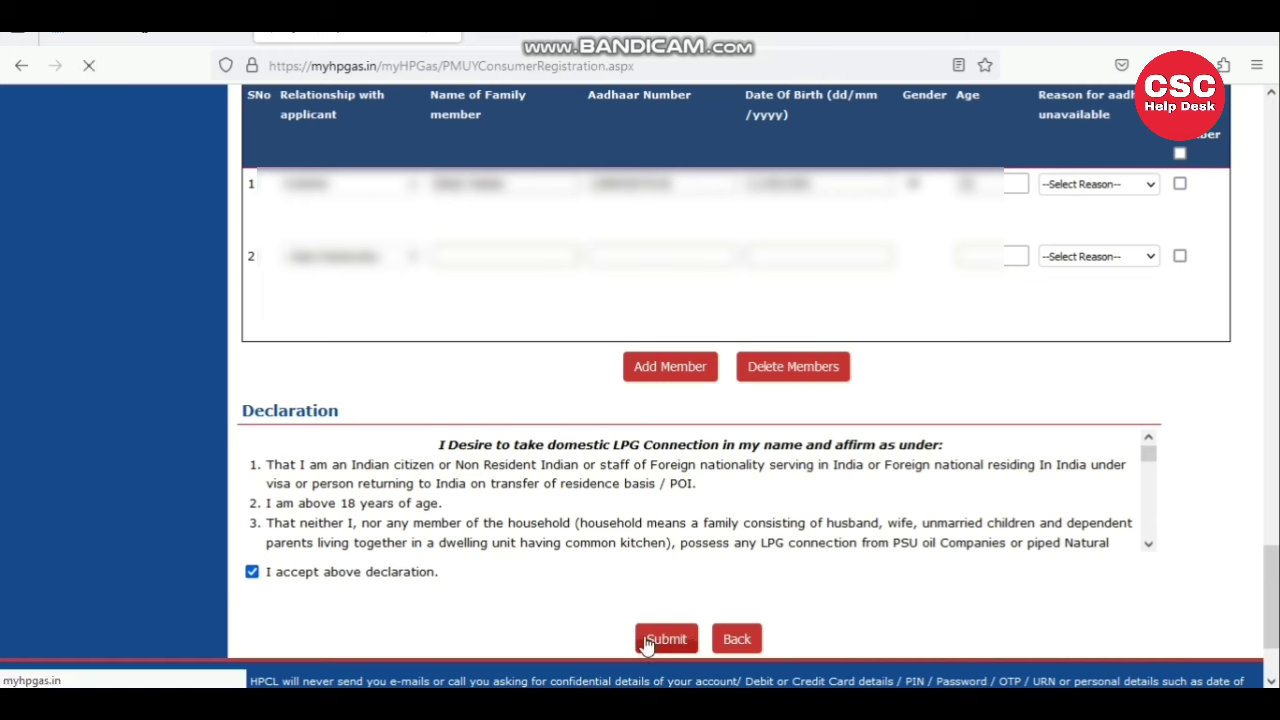